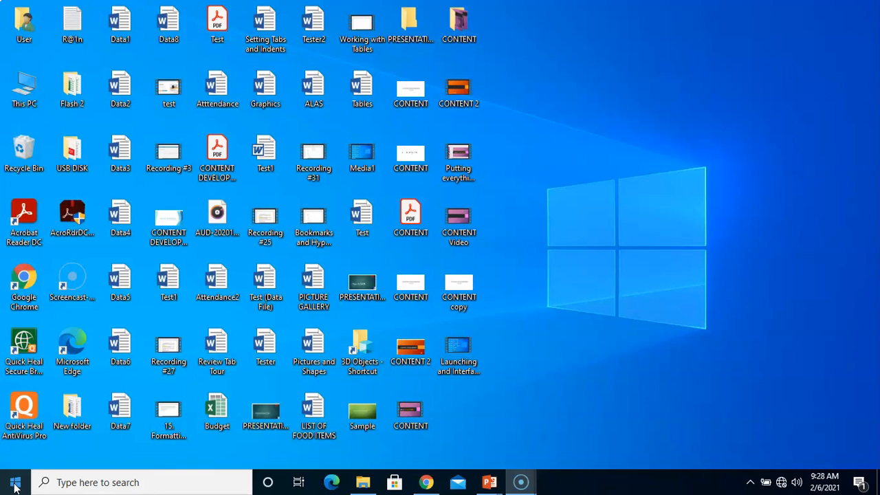
Launch Excel 2016 and create a blank workbook.
{"action": "left_click", "coordinate": [15, 485]}
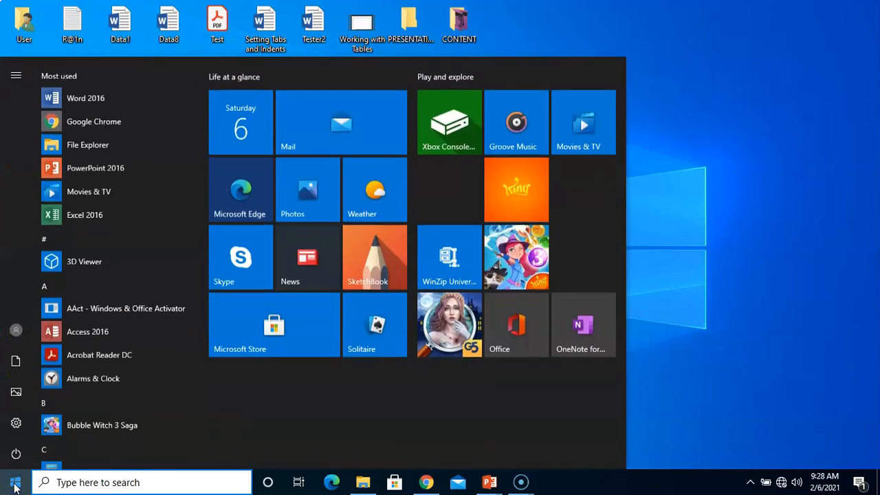
{"action": "left_click", "coordinate": [88, 216]}
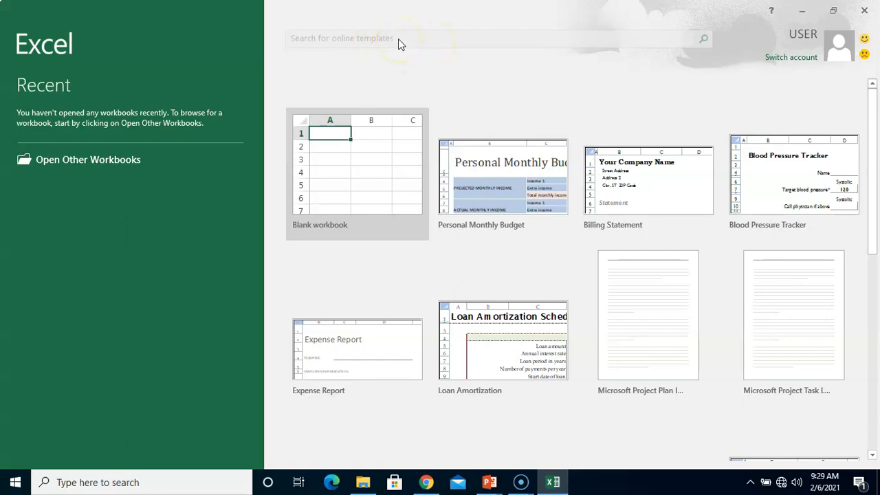
{"action": "left_click", "coordinate": [347, 172]}
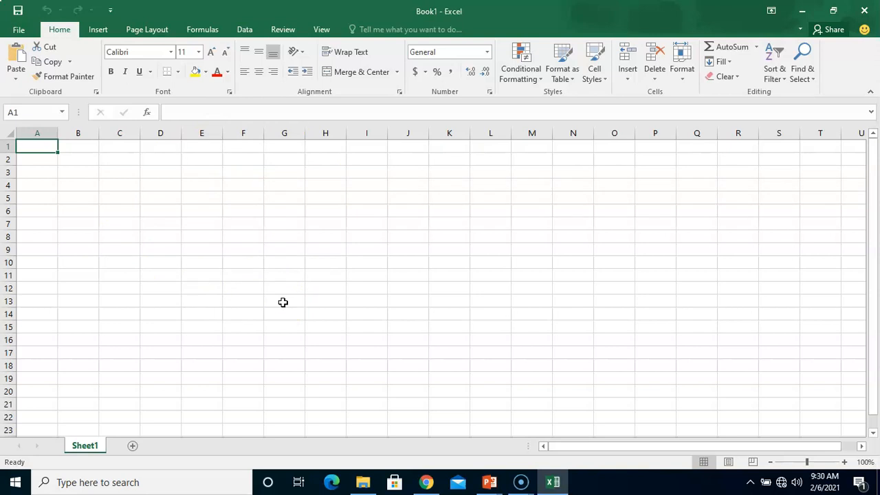
Create a second blank workbook and switch back to the Book1 window.
{"action": "left_click", "coordinate": [19, 31]}
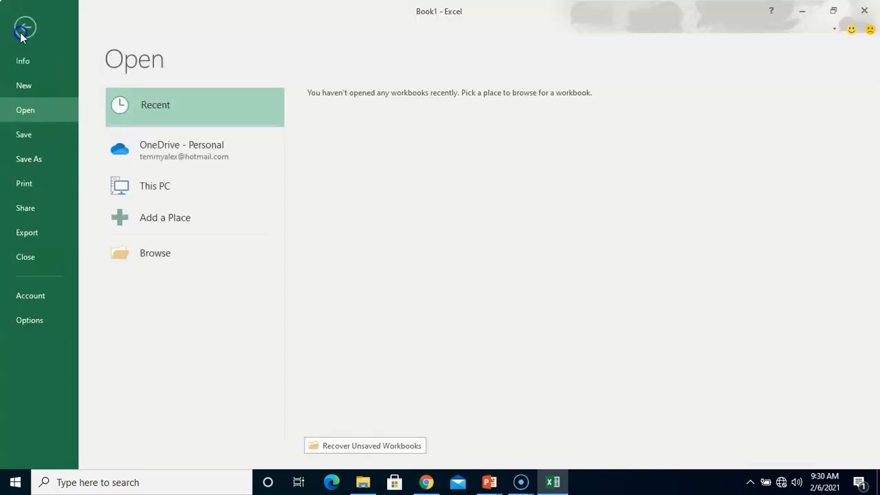
{"action": "left_click", "coordinate": [26, 87]}
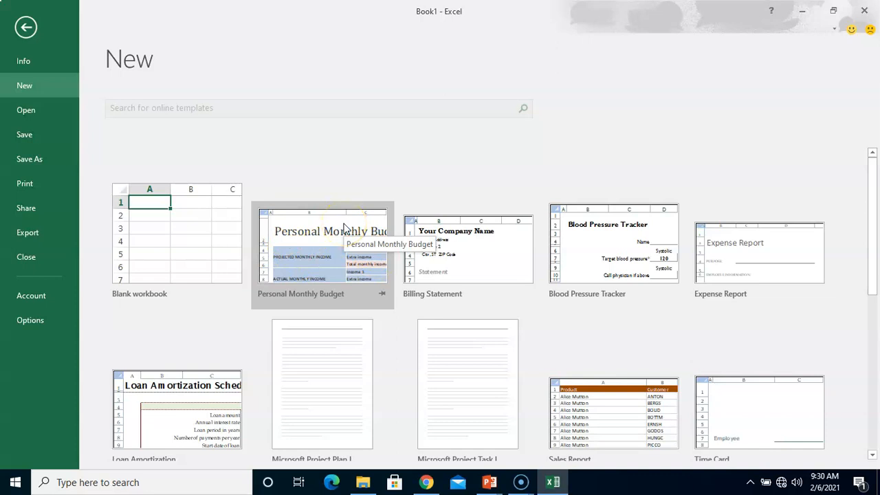
{"action": "left_click", "coordinate": [184, 236]}
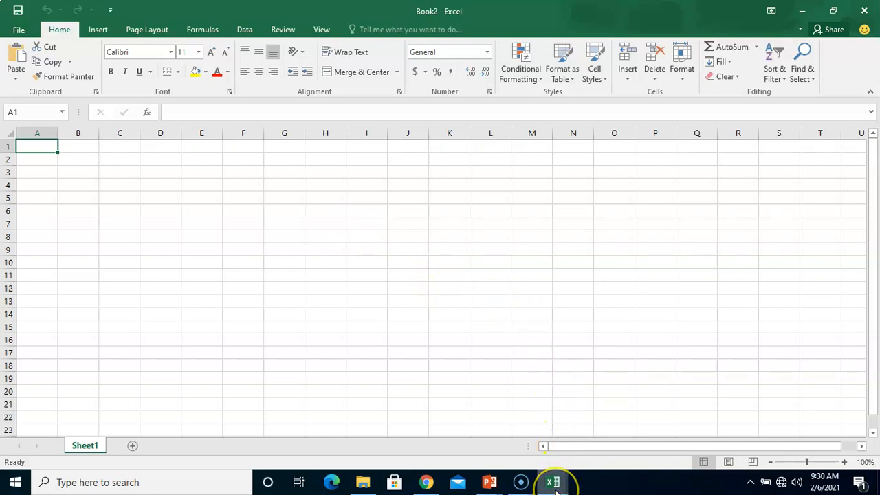
{"action": "mouse_move", "coordinate": [555, 490]}
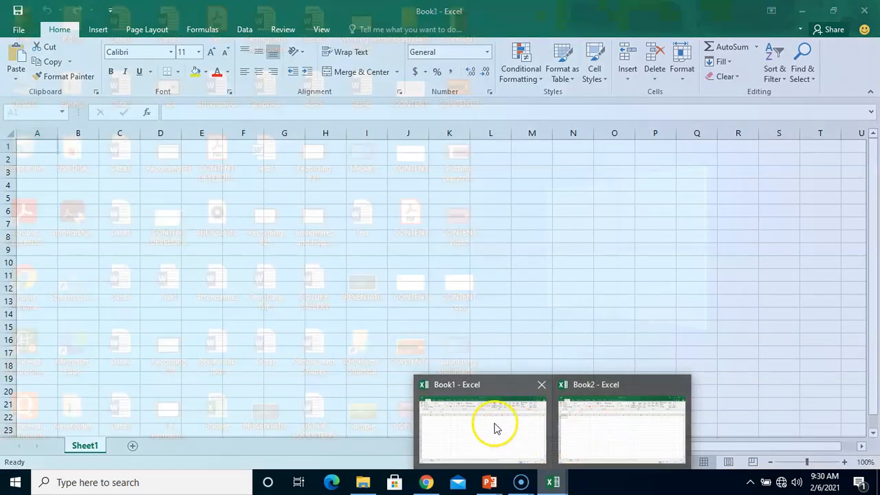
{"action": "left_click", "coordinate": [493, 425]}
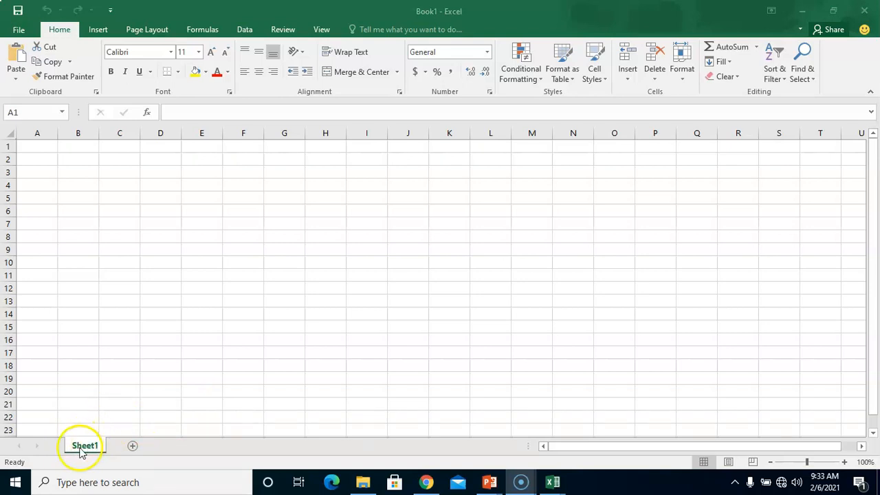
Add a second worksheet to Book1 and return to Sheet1.
{"action": "left_click", "coordinate": [133, 449]}
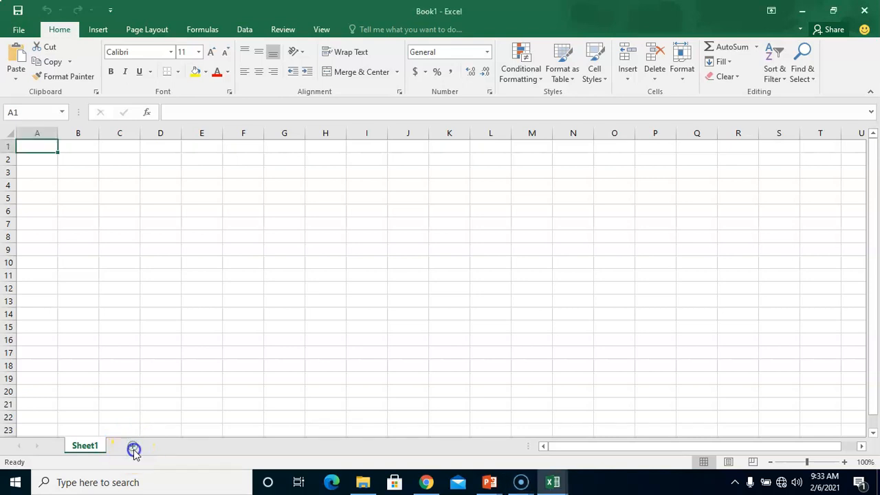
{"action": "left_click", "coordinate": [134, 451]}
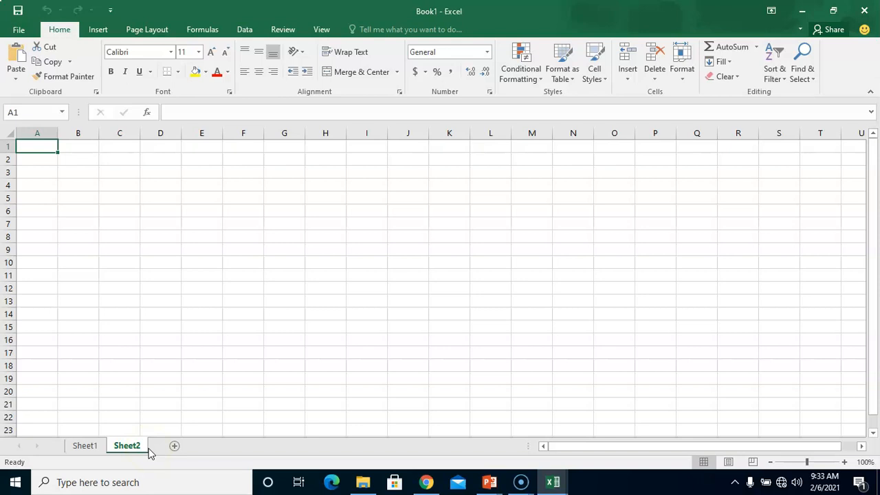
{"action": "left_click", "coordinate": [93, 448], "text": "ctrl"}
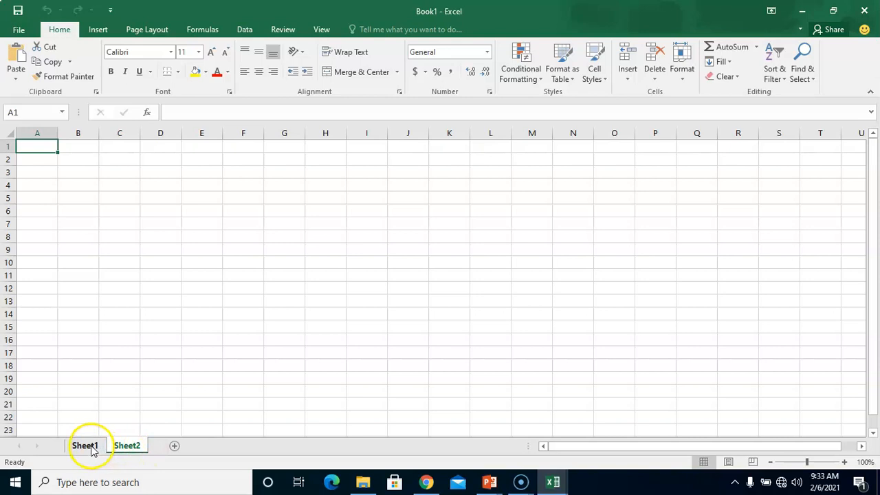
{"action": "left_click", "coordinate": [91, 447]}
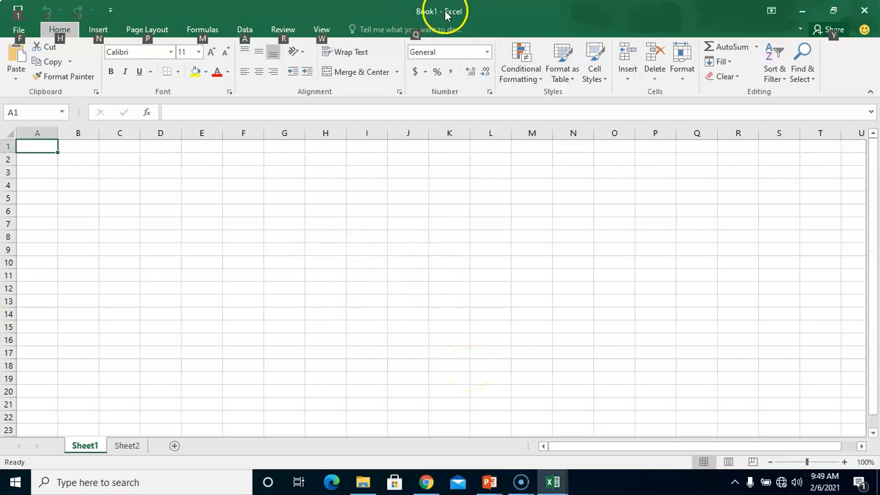
Switch from Book1 to the open Book2 workbook window.
{"action": "key", "text": "alt"}
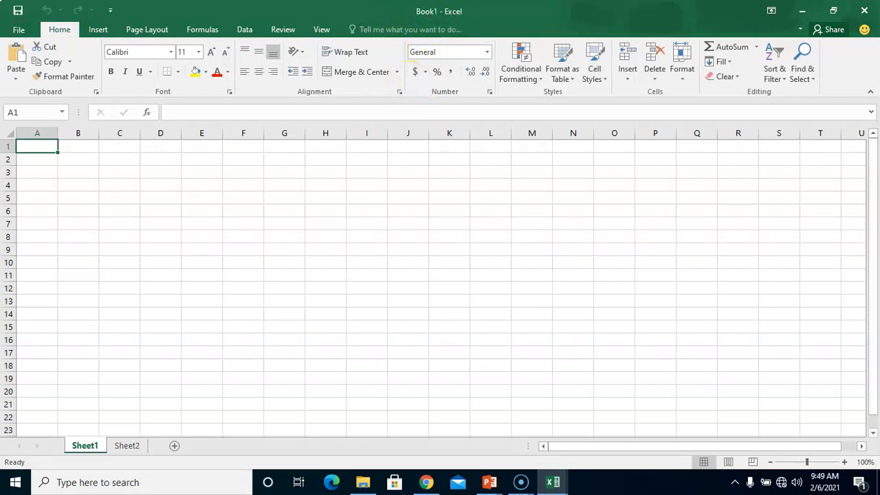
{"action": "left_click", "coordinate": [558, 484]}
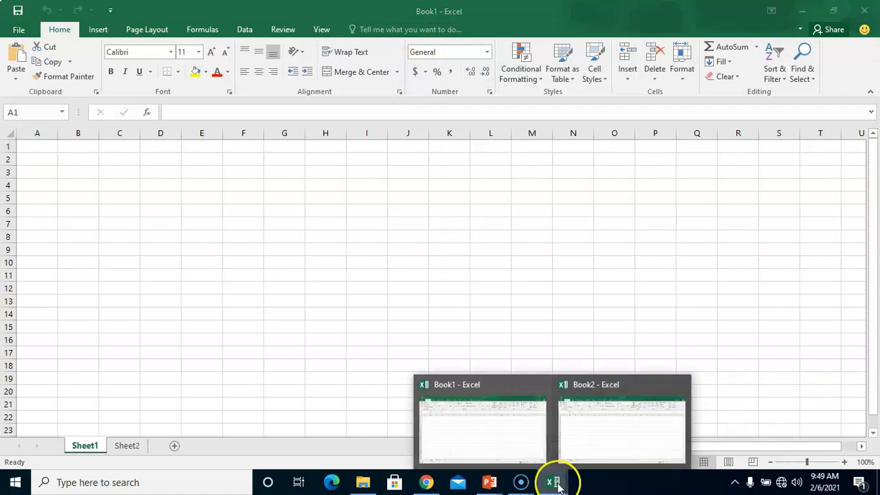
{"action": "mouse_move", "coordinate": [605, 428]}
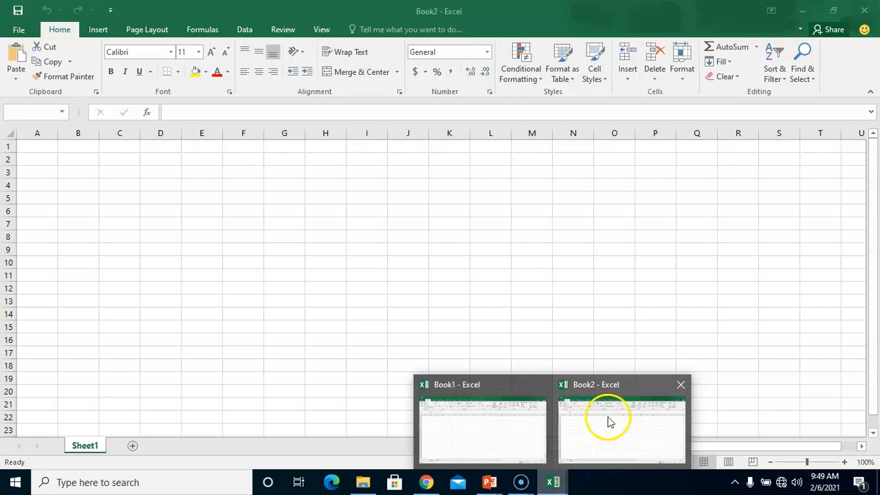
{"action": "left_click", "coordinate": [609, 424]}
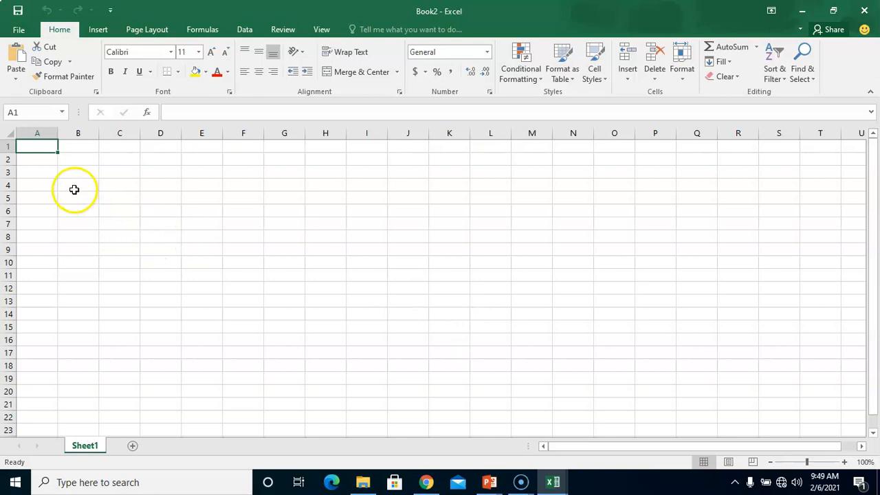
View the options for creating a new workbook and return to the Book2 worksheet.
{"action": "left_click", "coordinate": [18, 29]}
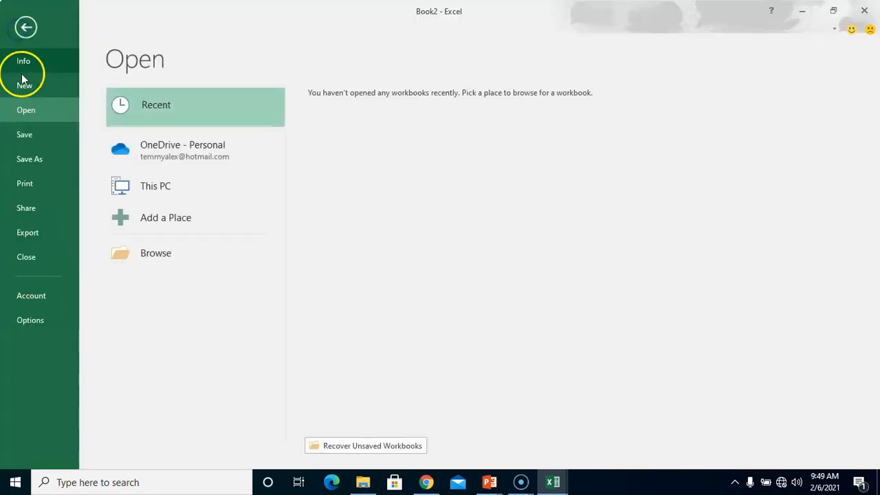
{"action": "left_click", "coordinate": [24, 85]}
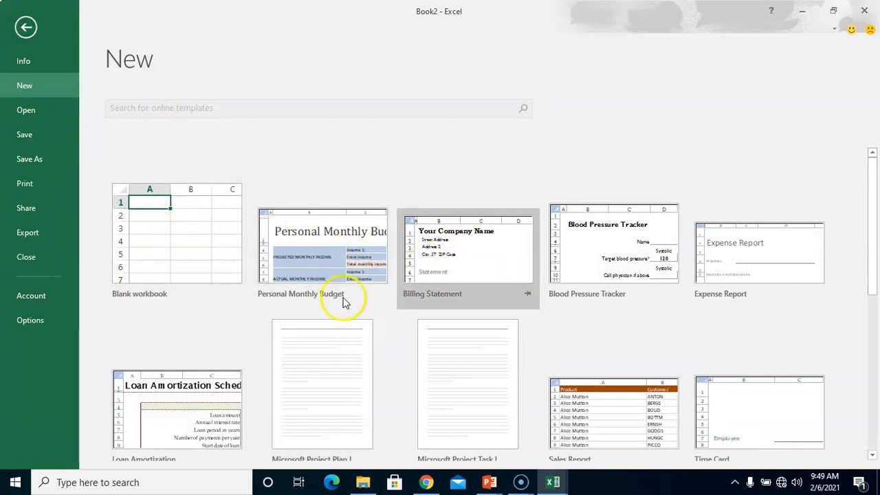
{"action": "left_click", "coordinate": [21, 27]}
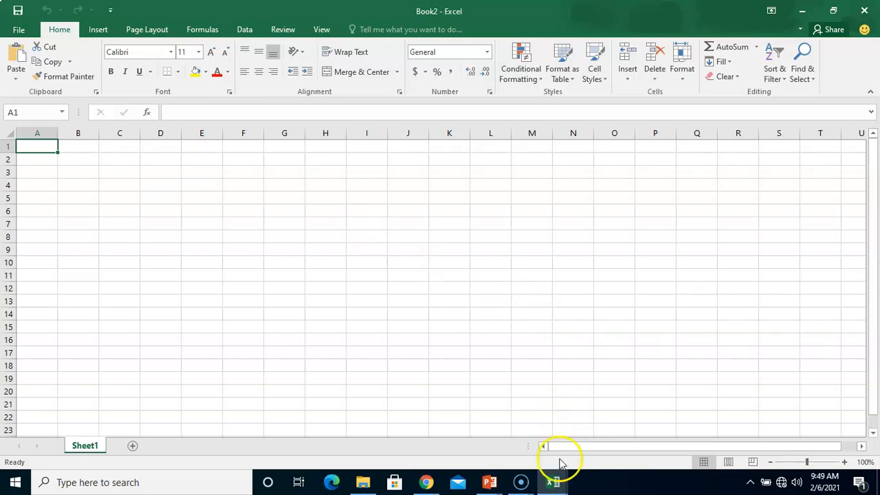
Switch from Book2 to the Book1 workbook with Switch Windows.
{"action": "left_click", "coordinate": [555, 483]}
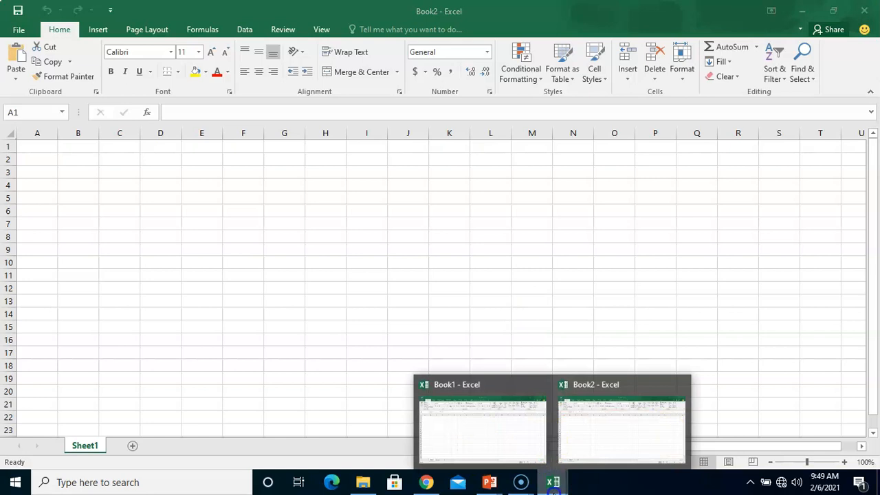
{"action": "left_click", "coordinate": [320, 29]}
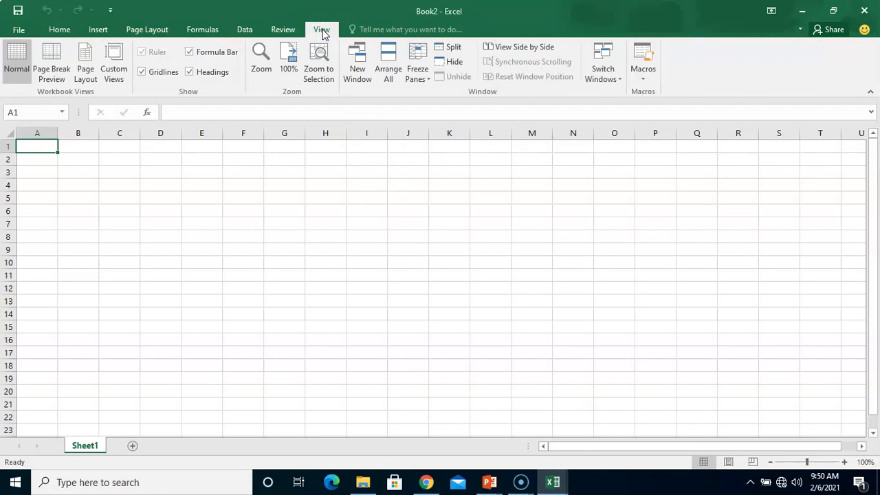
{"action": "left_click", "coordinate": [611, 81]}
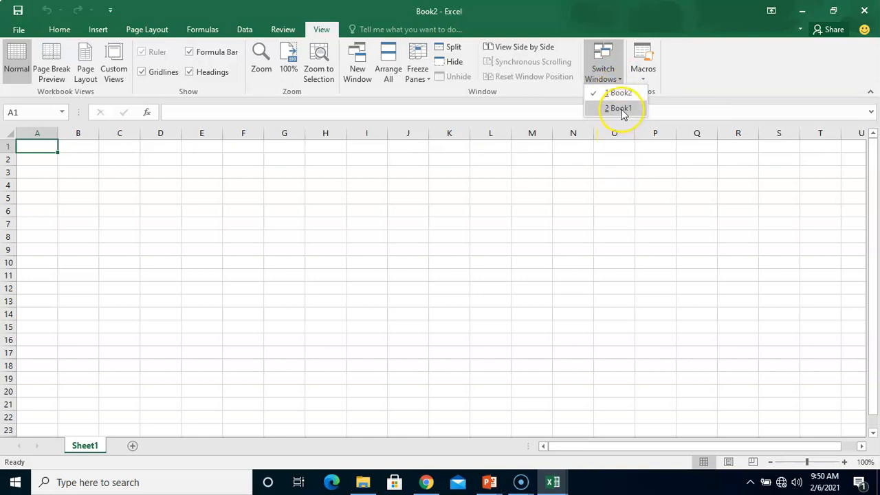
{"action": "left_click", "coordinate": [619, 109]}
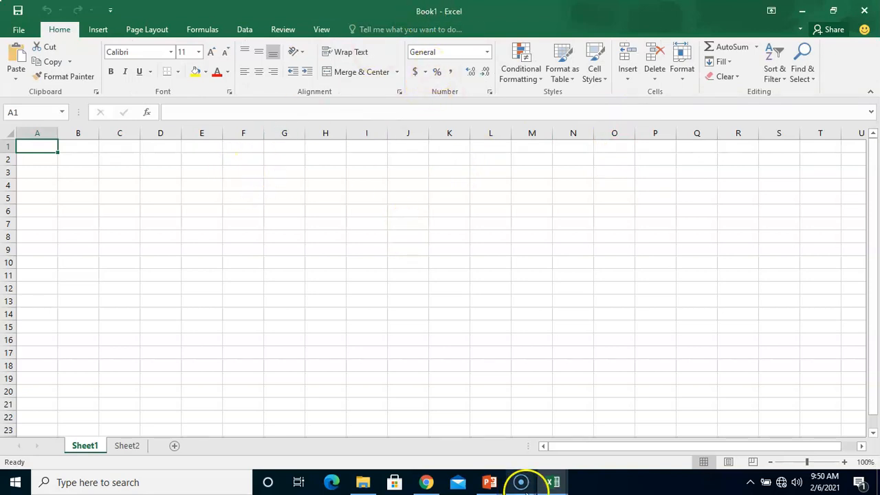
{"action": "left_click", "coordinate": [554, 485]}
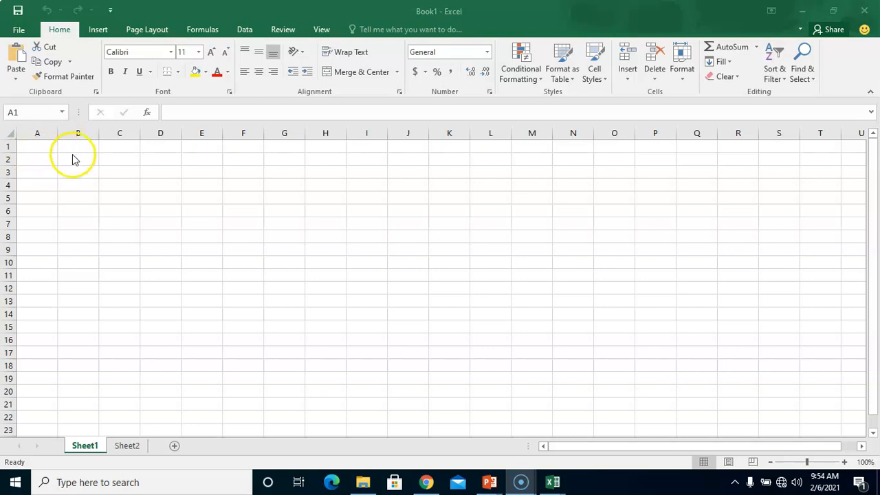
Enter "the" in cell A1 and "man" in cell B1 of Sheet1.
{"action": "left_click", "coordinate": [39, 147]}
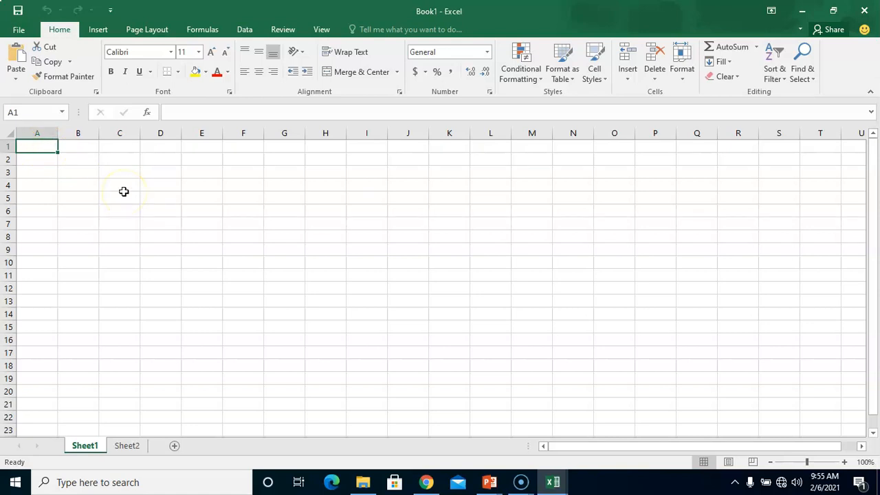
{"action": "type", "text": "the"}
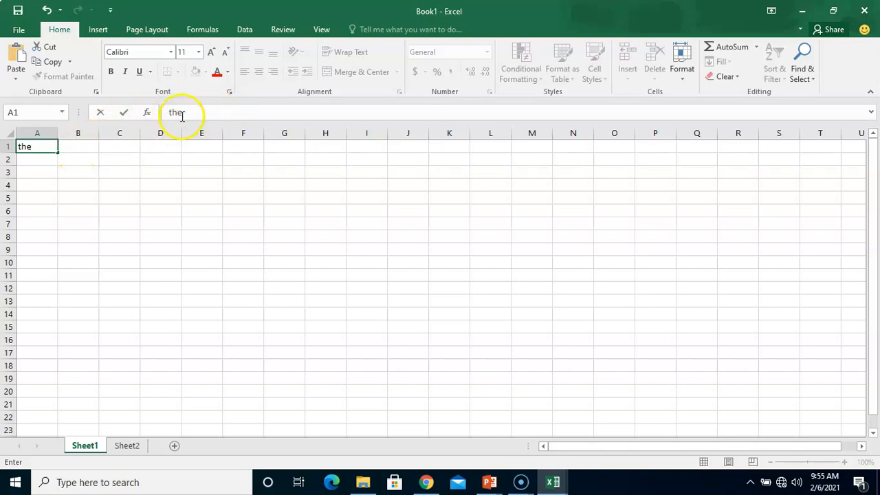
{"action": "left_click", "coordinate": [81, 148]}
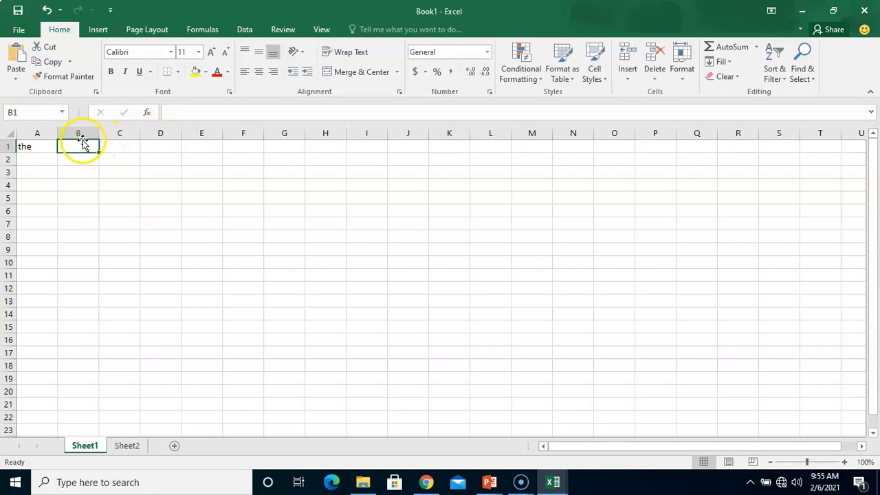
{"action": "left_click", "coordinate": [176, 112]}
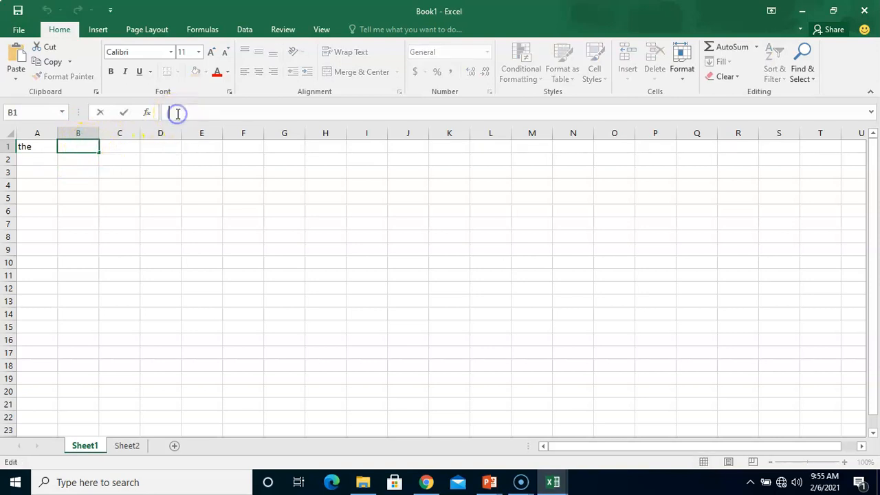
{"action": "type", "text": "man"}
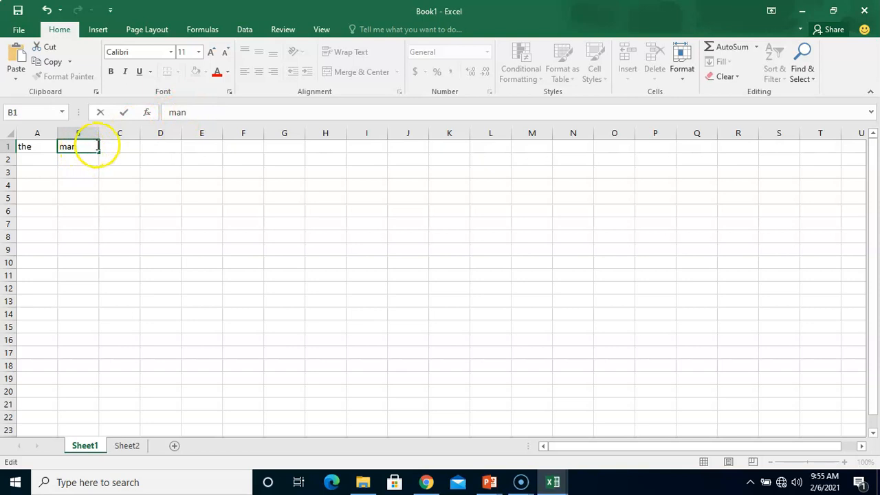
{"action": "left_click", "coordinate": [114, 145]}
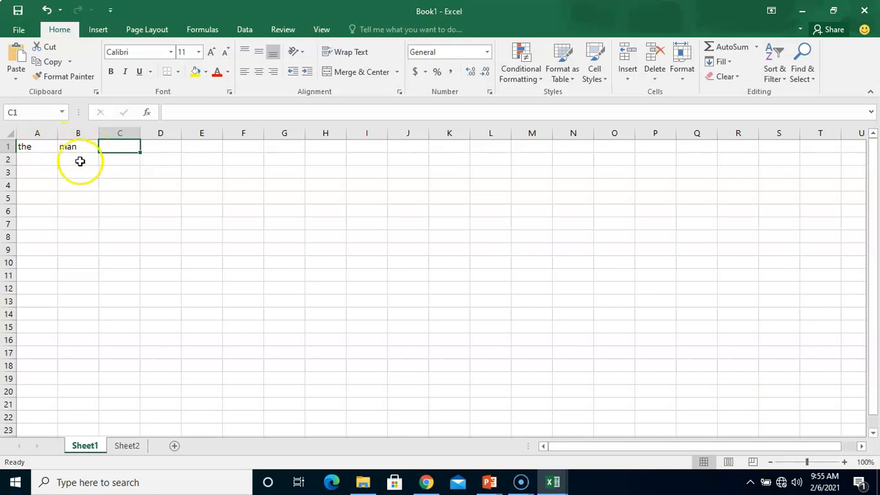
Select cell A1, move the selection to B1 and on to the adjacent cell C1.
{"action": "left_click", "coordinate": [39, 151]}
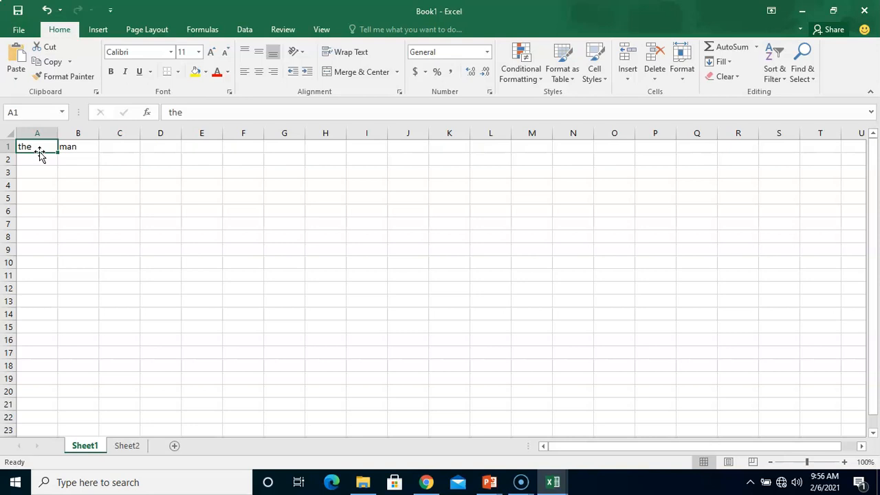
{"action": "left_click", "coordinate": [45, 147]}
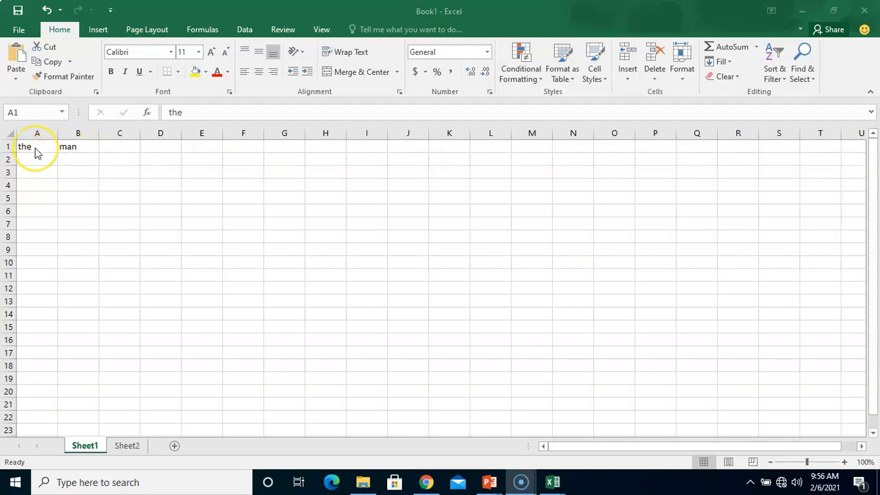
{"action": "left_click", "coordinate": [41, 148]}
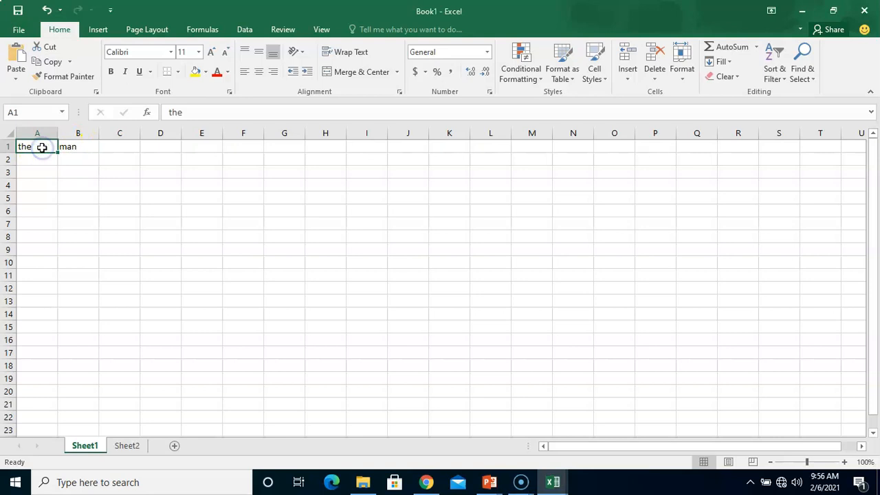
{"action": "left_click", "coordinate": [87, 148]}
{"action": "left_click", "coordinate": [88, 146]}
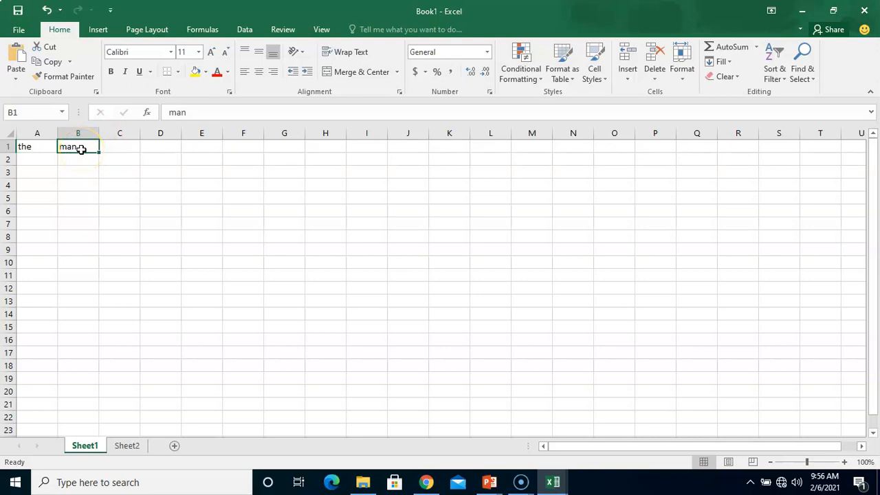
{"action": "key", "text": "Tab"}
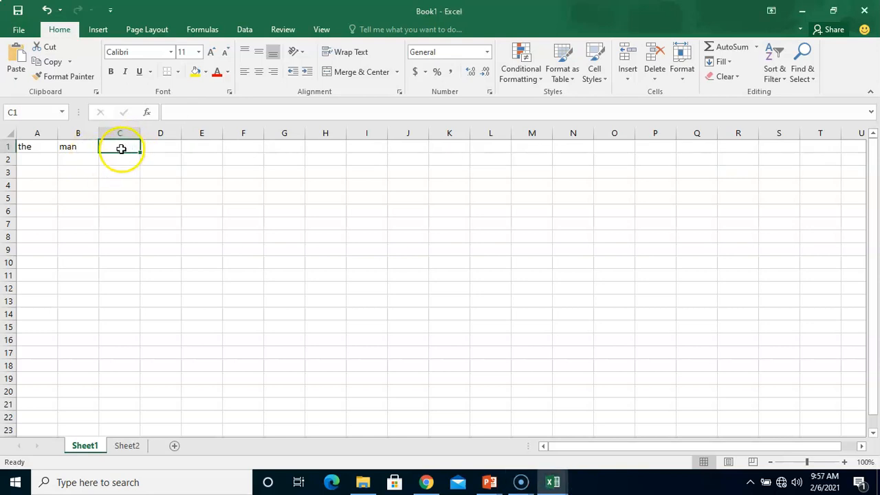
Select cell D1, move to the start of the next row at A2, and continue down column A to A5.
{"action": "left_click", "coordinate": [166, 149]}
{"action": "left_click", "coordinate": [169, 148]}
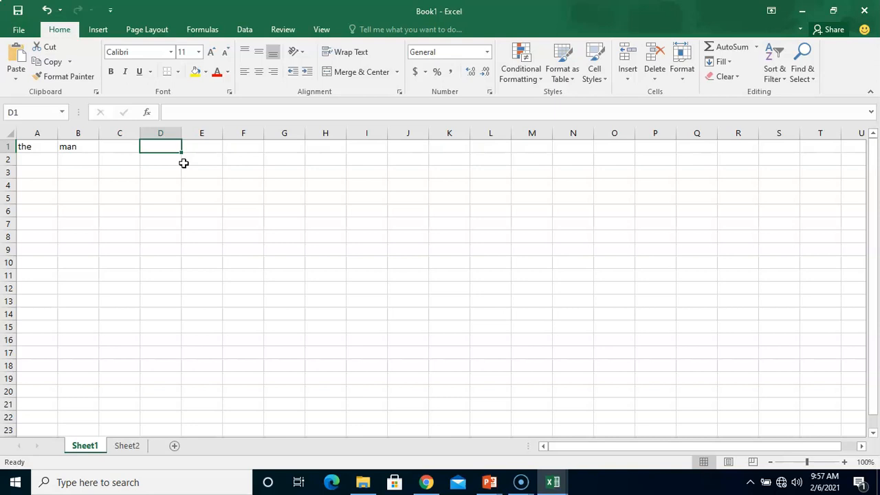
{"action": "key", "text": "Return"}
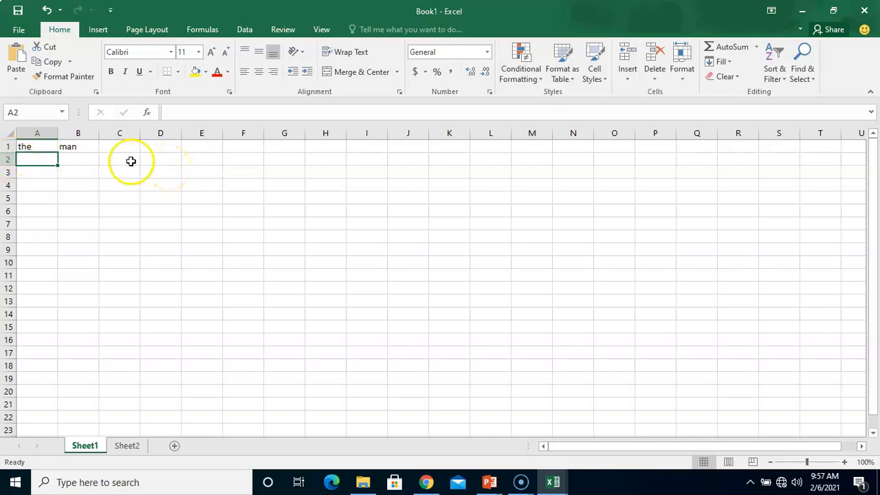
{"action": "key", "text": "Down"}
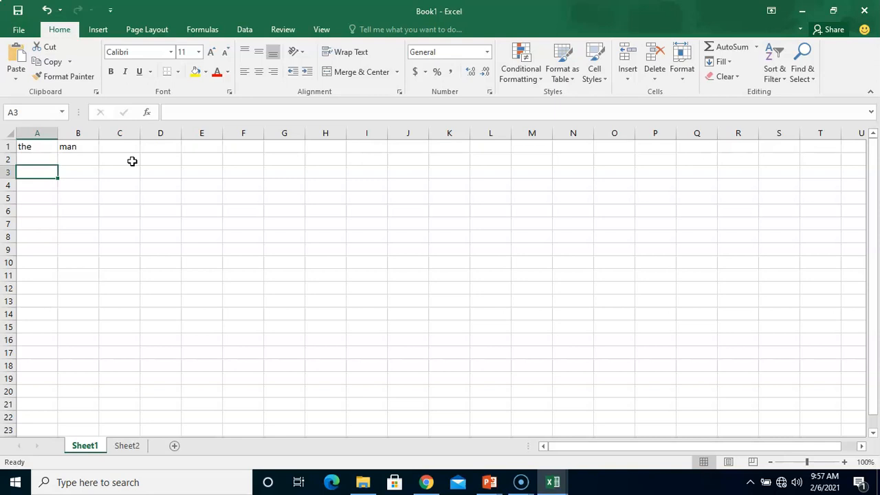
{"action": "key", "text": "Down"}
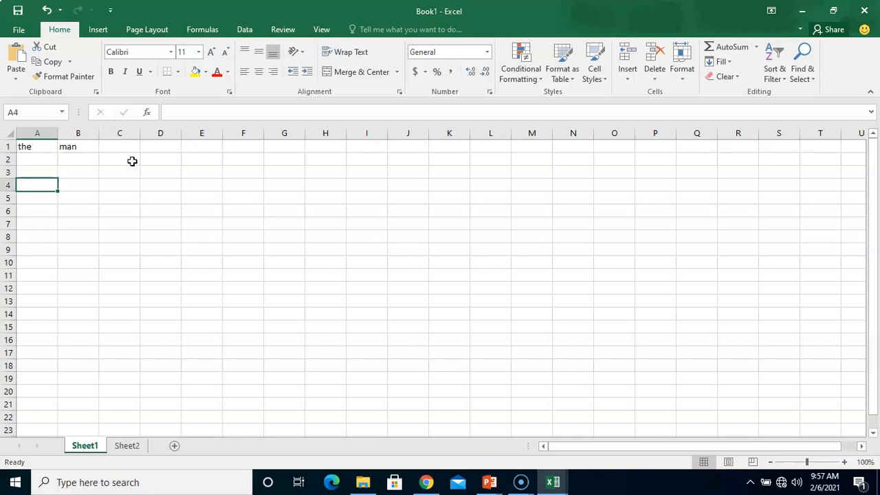
{"action": "key", "text": "Down"}
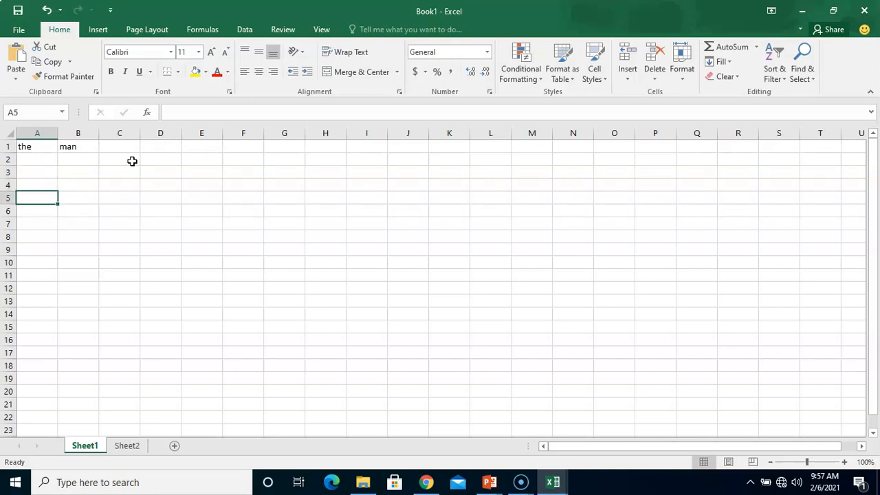
Select cell B1 and move the selection cell by cell along row 1 to L1.
{"action": "left_click", "coordinate": [91, 150]}
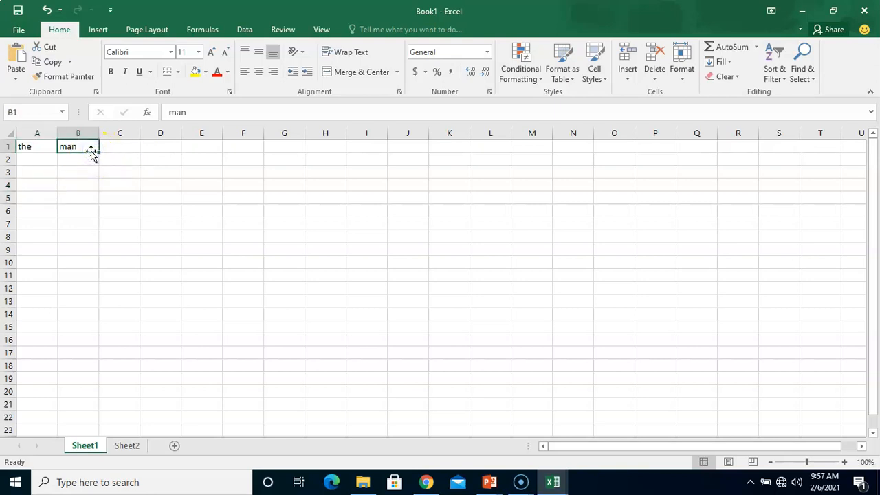
{"action": "key", "text": "Right"}
{"action": "key", "text": "Right"}
{"action": "key", "text": "Right"}
{"action": "key", "text": "Right"}
{"action": "key", "text": "Right"}
{"action": "key", "text": "Right"}
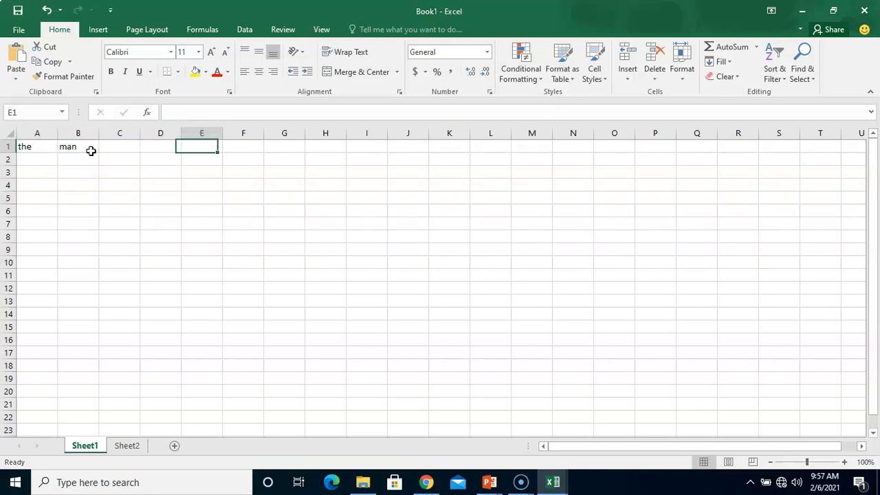
{"action": "key", "text": "Right"}
{"action": "key", "text": "Right"}
{"action": "key", "text": "Right"}
{"action": "key", "text": "Right"}
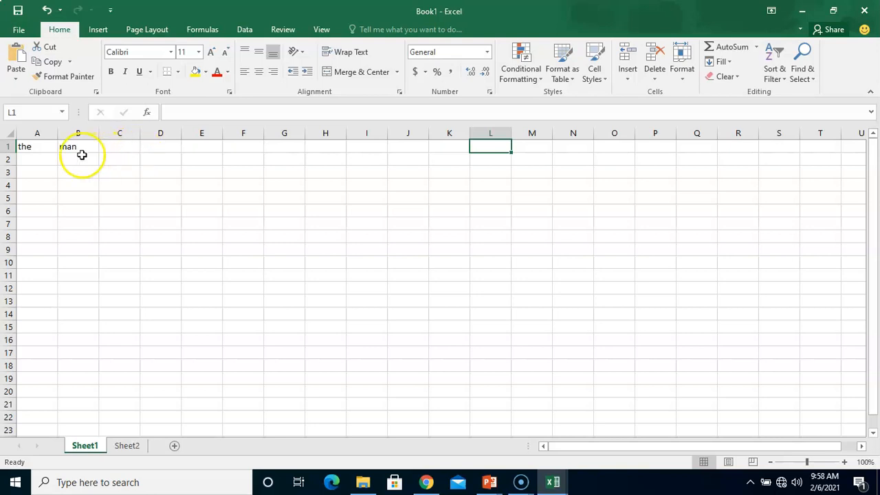
Select the cells of row 1 individually, one after another, from C1 through I1.
{"action": "left_click", "coordinate": [121, 147]}
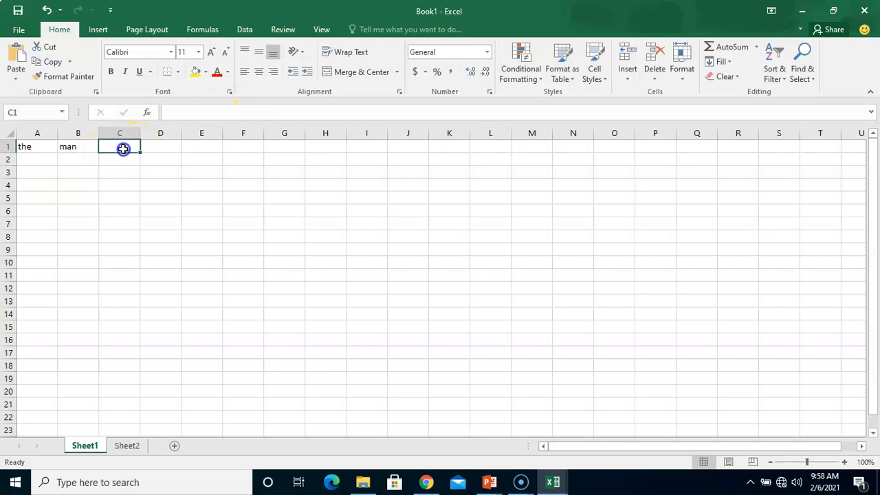
{"action": "left_click", "coordinate": [162, 148]}
{"action": "left_click", "coordinate": [211, 150]}
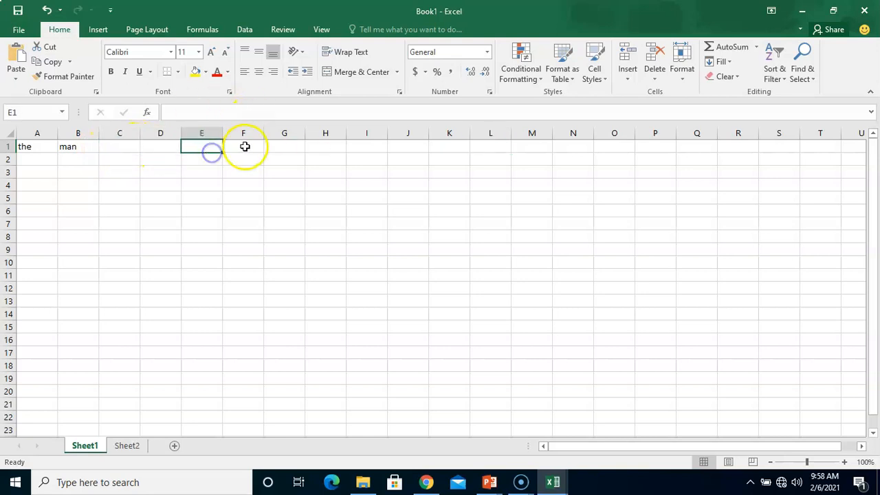
{"action": "left_click", "coordinate": [244, 145]}
{"action": "left_click", "coordinate": [285, 149]}
{"action": "left_click", "coordinate": [325, 147]}
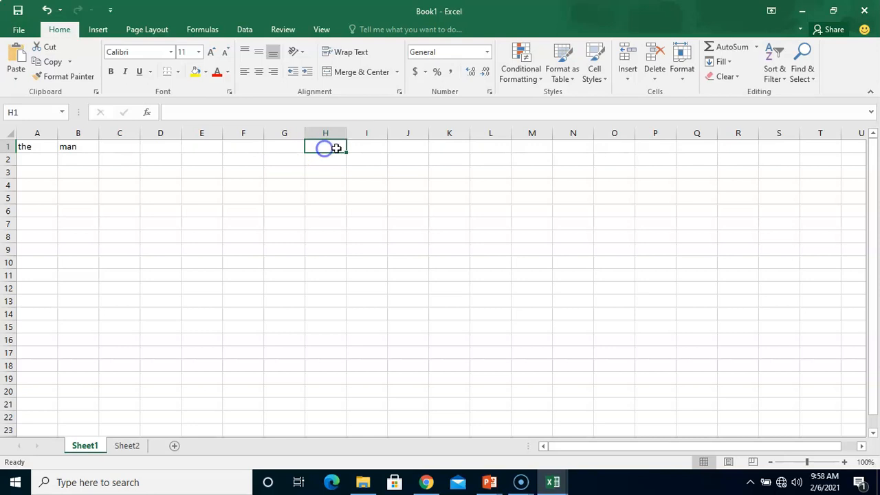
{"action": "left_click", "coordinate": [356, 147]}
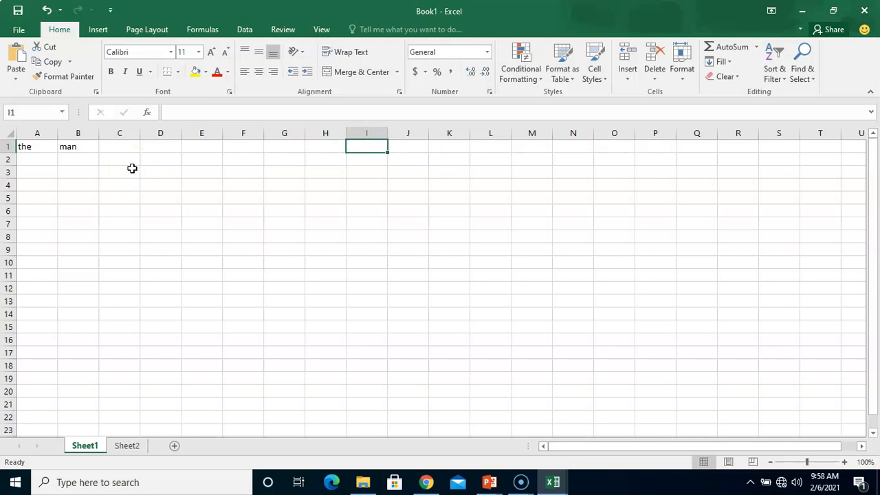
Move the selection from I1 down to row 2 and practise moving between neighbouring cells in all four directions.
{"action": "key", "text": "Down"}
{"action": "key", "text": "Left"}
{"action": "key", "text": "Left"}
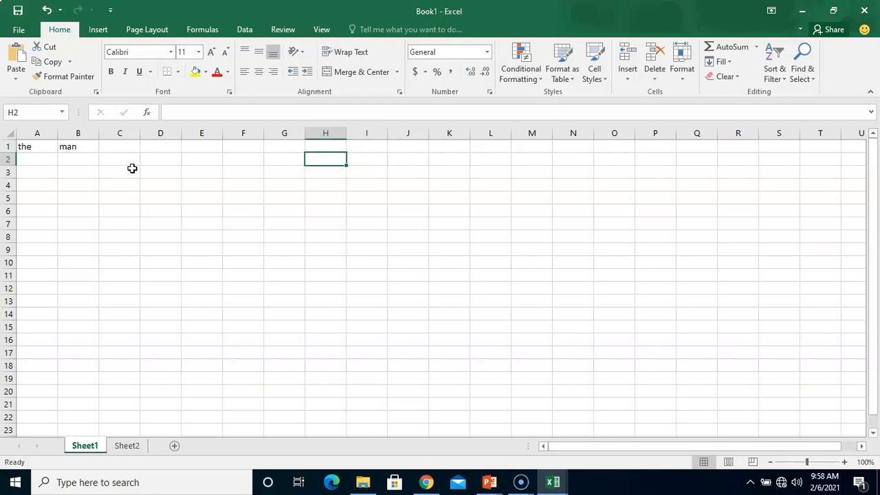
{"action": "key", "text": "Left"}
{"action": "key", "text": "Left"}
{"action": "key", "text": "Left"}
{"action": "key", "text": "Left"}
{"action": "key", "text": "Right"}
{"action": "key", "text": "Down"}
{"action": "key", "text": "Up"}
{"action": "key", "text": "Up"}
{"action": "left_click", "coordinate": [153, 168]}
Edit the text in cell A1 so that it reads "there".
{"action": "left_click", "coordinate": [43, 149]}
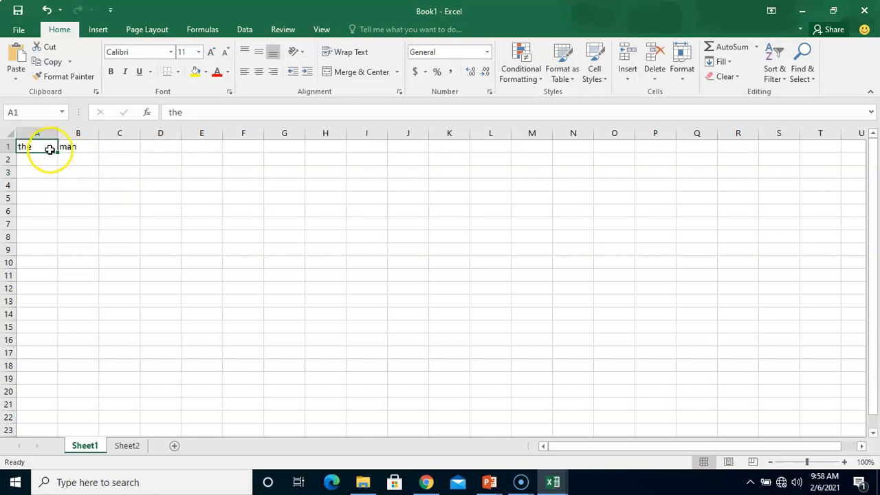
{"action": "left_click", "coordinate": [40, 150]}
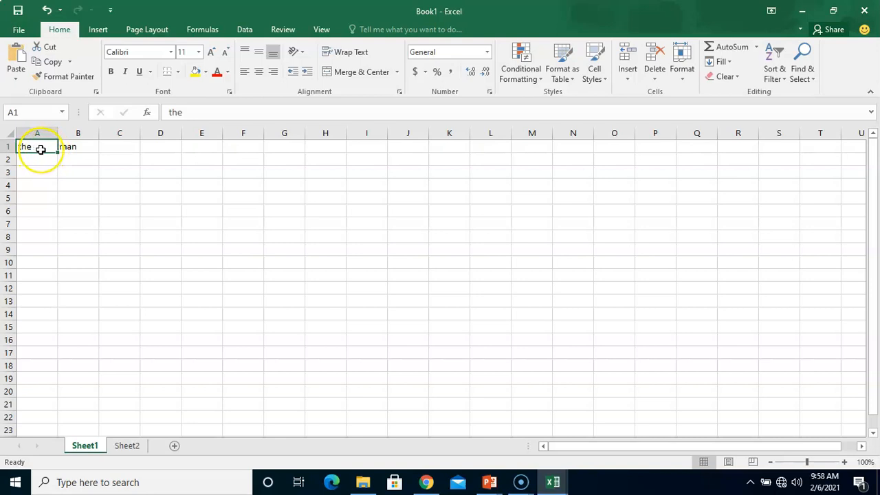
{"action": "left_click", "coordinate": [46, 146]}
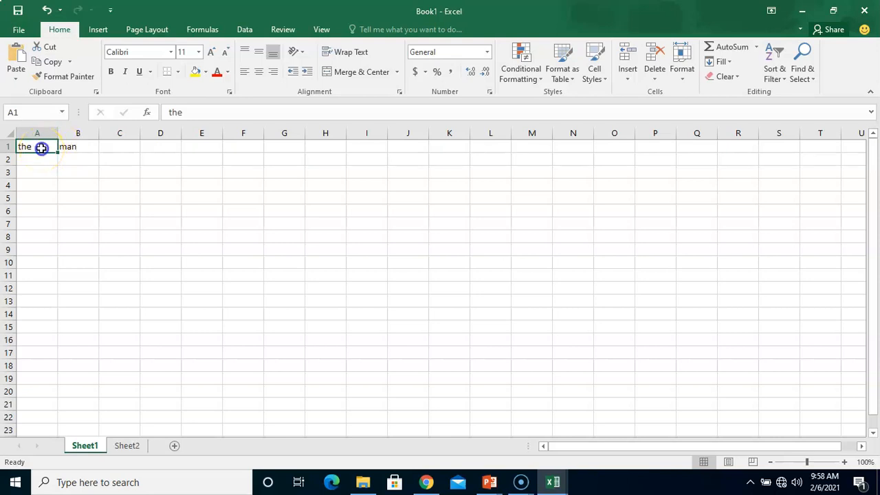
{"action": "double_click", "coordinate": [41, 148]}
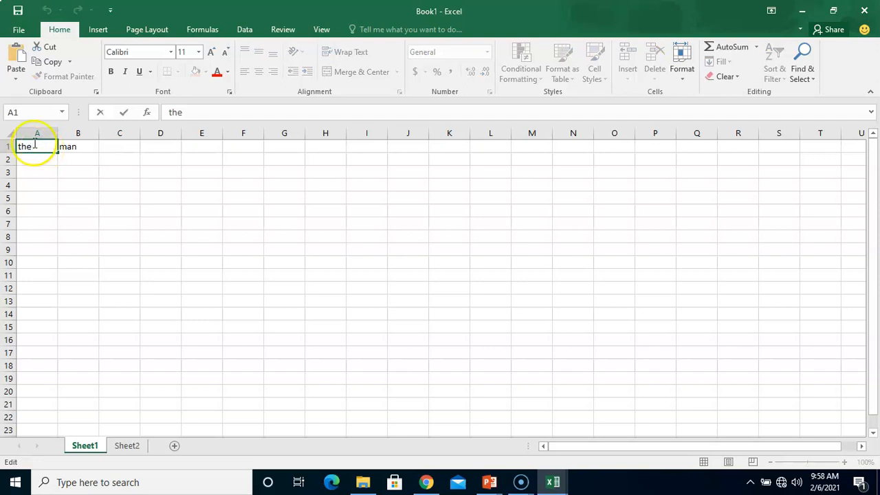
{"action": "key", "text": "BackSpace"}
{"action": "type", "text": "ere"}
{"action": "left_click", "coordinate": [72, 159]}
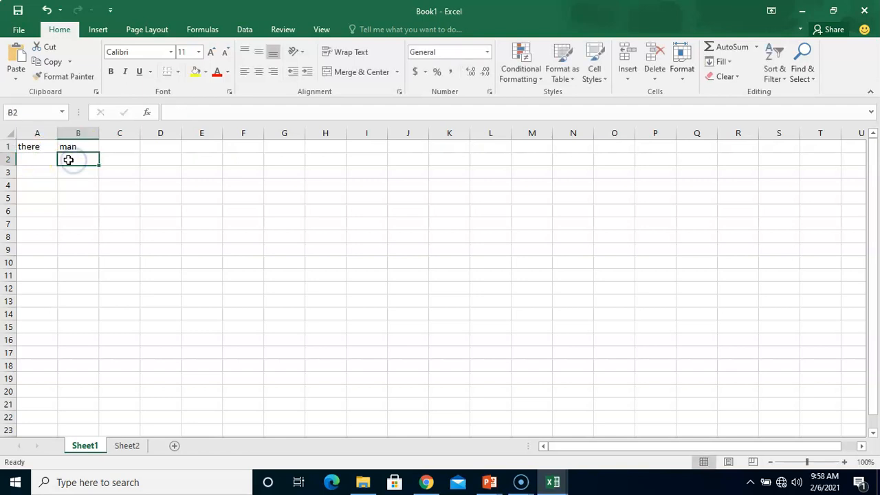
Edit the text in cell B1 so that it reads "woman".
{"action": "double_click", "coordinate": [77, 147]}
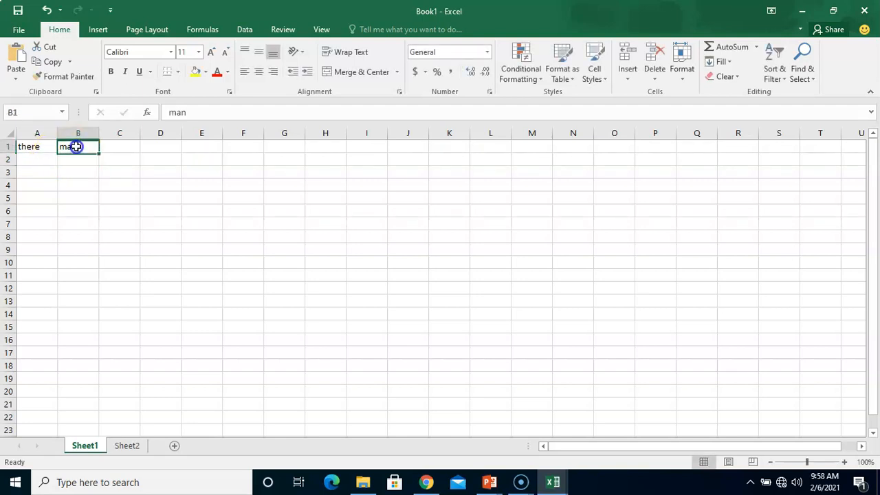
{"action": "left_click", "coordinate": [60, 146]}
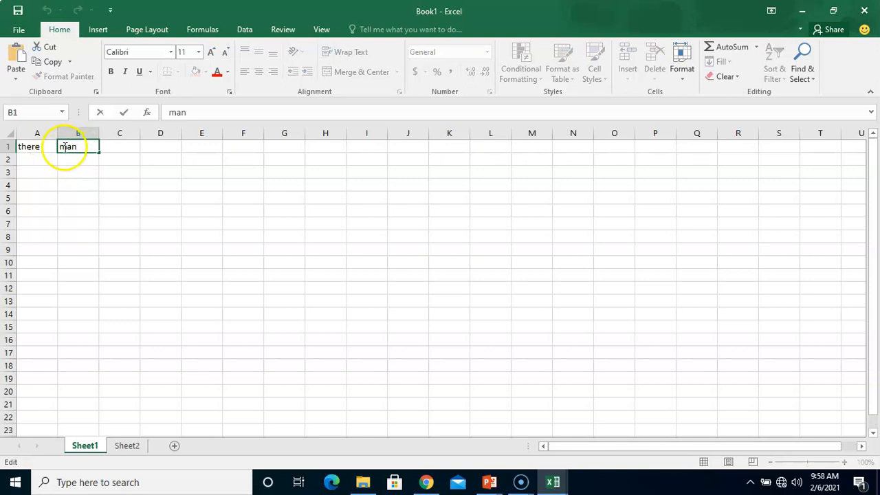
{"action": "type", "text": "wo"}
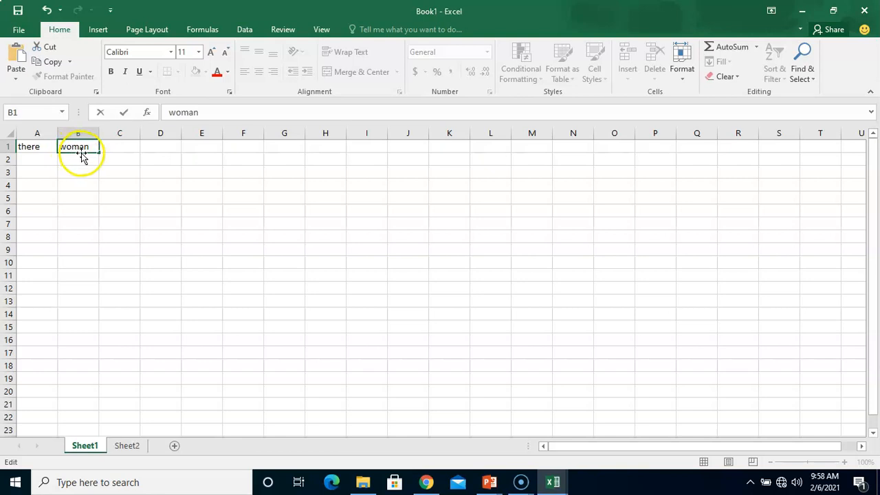
{"action": "left_click", "coordinate": [118, 146]}
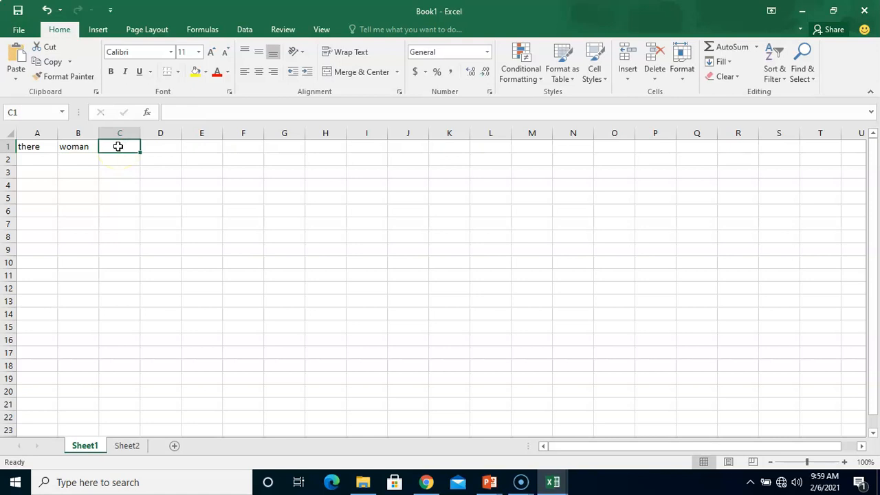
Select cell D1, move the selection along row 1 to H1, and return along the row to A1.
{"action": "left_click", "coordinate": [179, 144]}
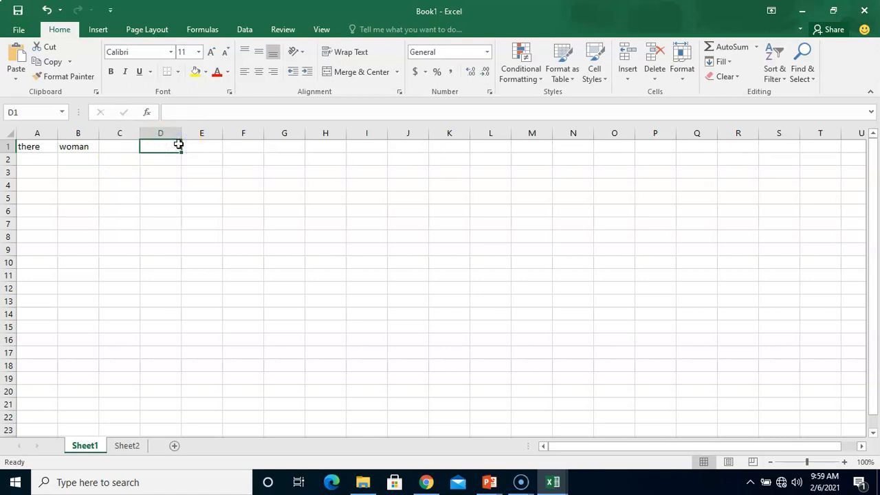
{"action": "key", "text": "Right"}
{"action": "key", "text": "Right"}
{"action": "key", "text": "Right"}
{"action": "key", "text": "Right"}
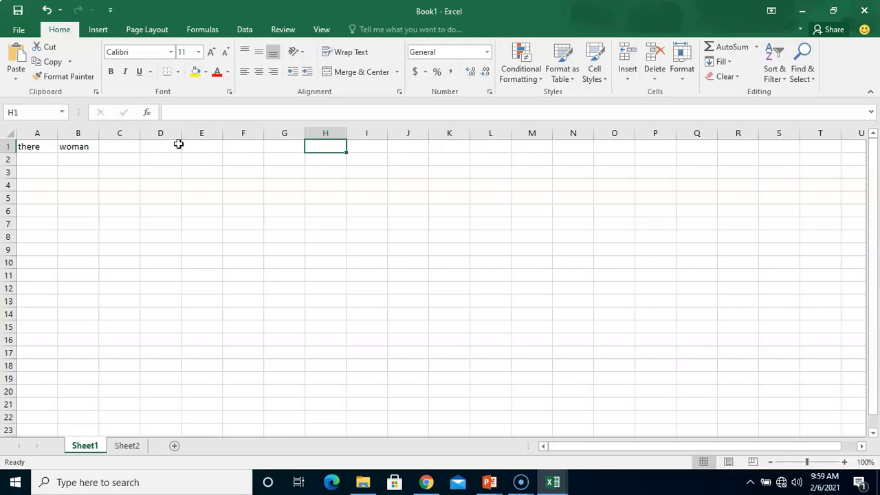
{"action": "key", "text": "Left"}
{"action": "key", "text": "Left"}
{"action": "key", "text": "Left"}
{"action": "key", "text": "Left"}
{"action": "key", "text": "Left"}
{"action": "key", "text": "Left"}
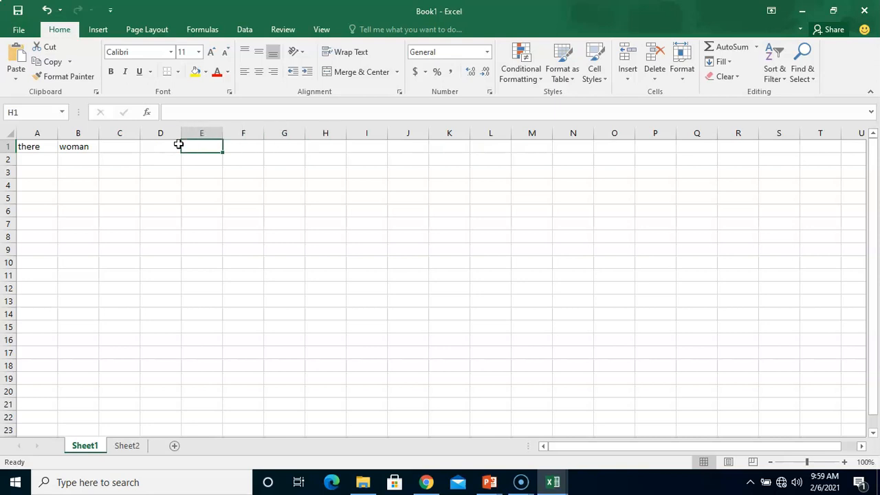
{"action": "key", "text": "Left"}
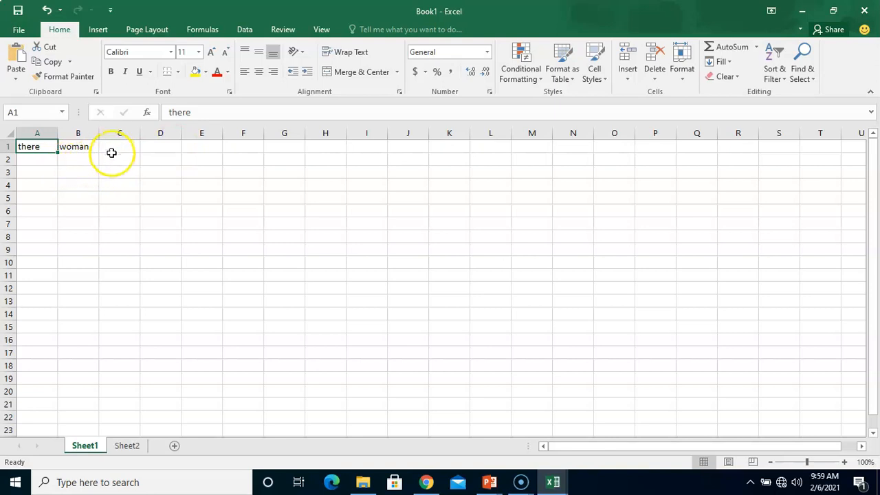
Clear the contents of cells B1 and A1.
{"action": "left_click", "coordinate": [52, 147]}
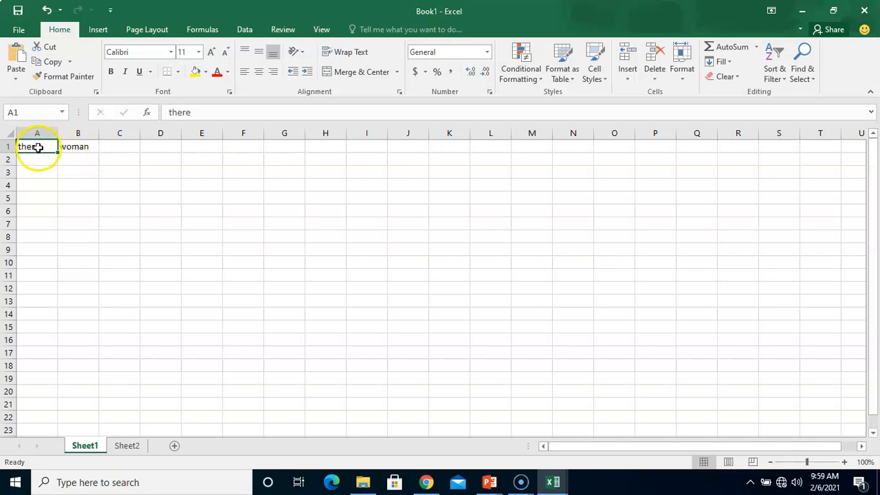
{"action": "left_click", "coordinate": [80, 146]}
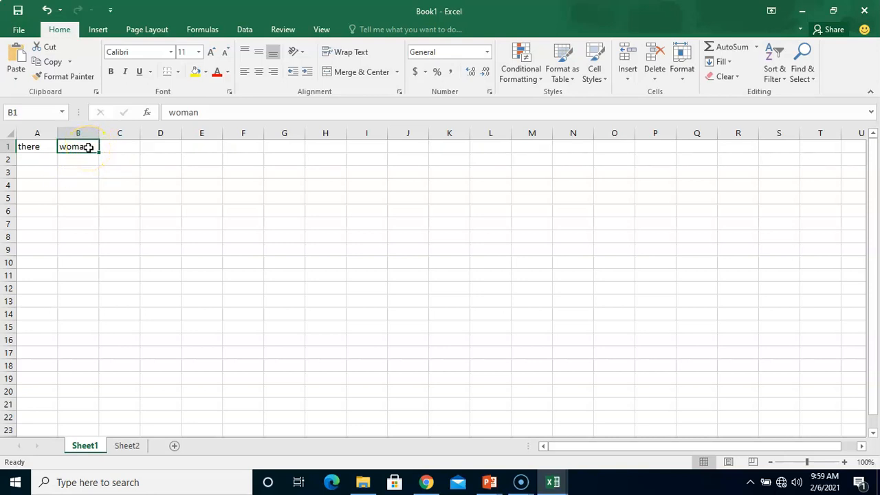
{"action": "key", "text": "Delete"}
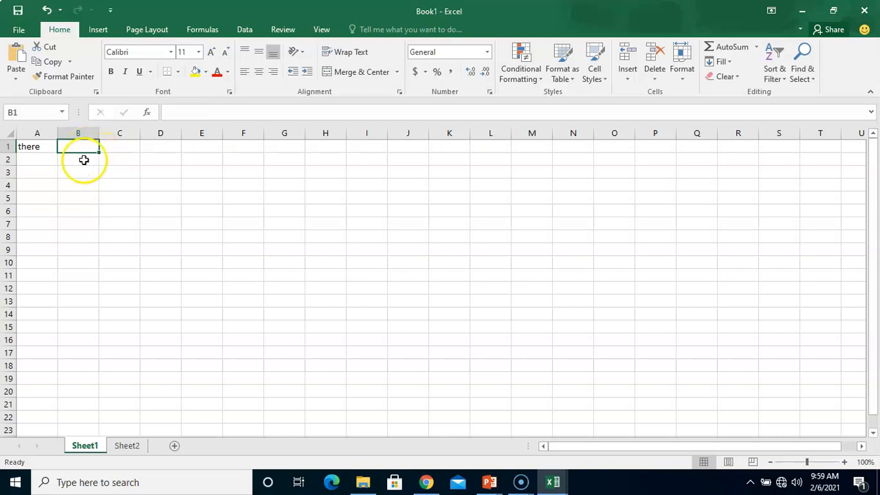
{"action": "left_click", "coordinate": [44, 148]}
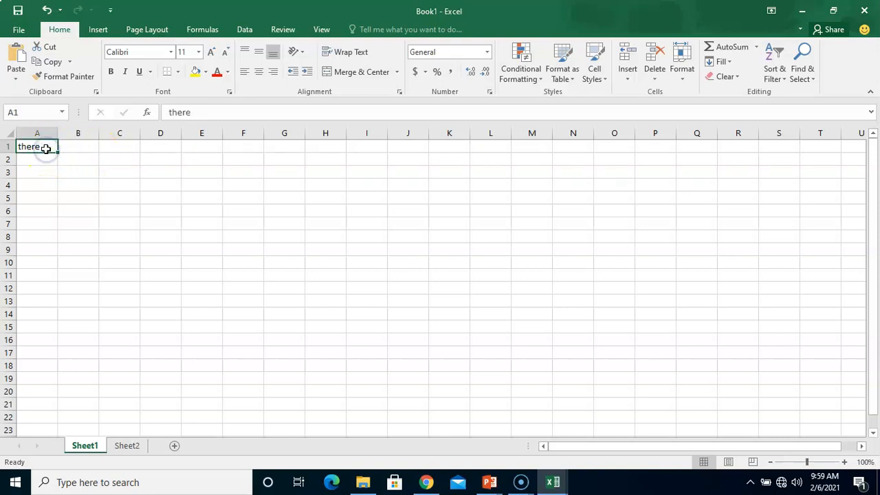
{"action": "key", "text": "BackSpace"}
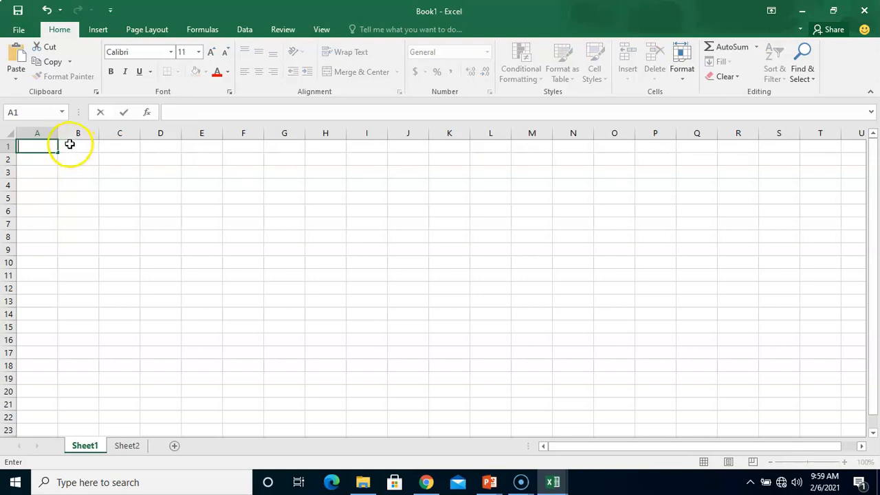
{"action": "left_click", "coordinate": [71, 148]}
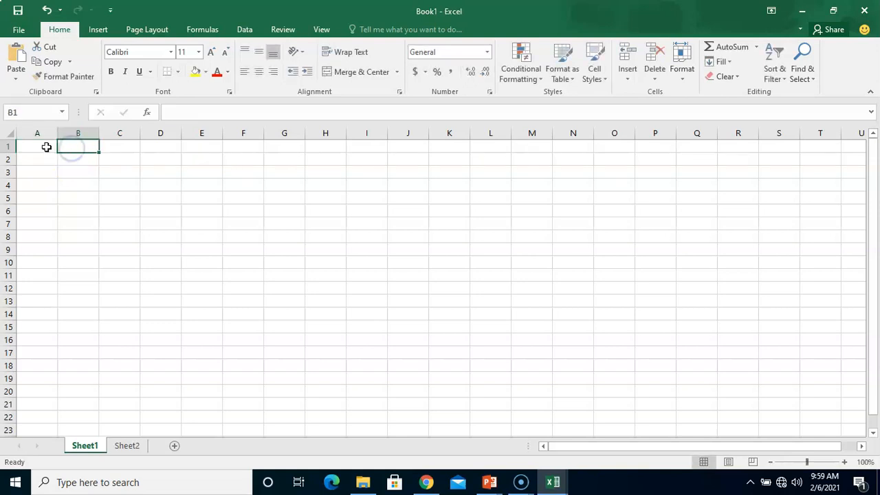
Enter the heading "S/NO" in cell A1 and move to cell B1.
{"action": "left_click", "coordinate": [46, 147]}
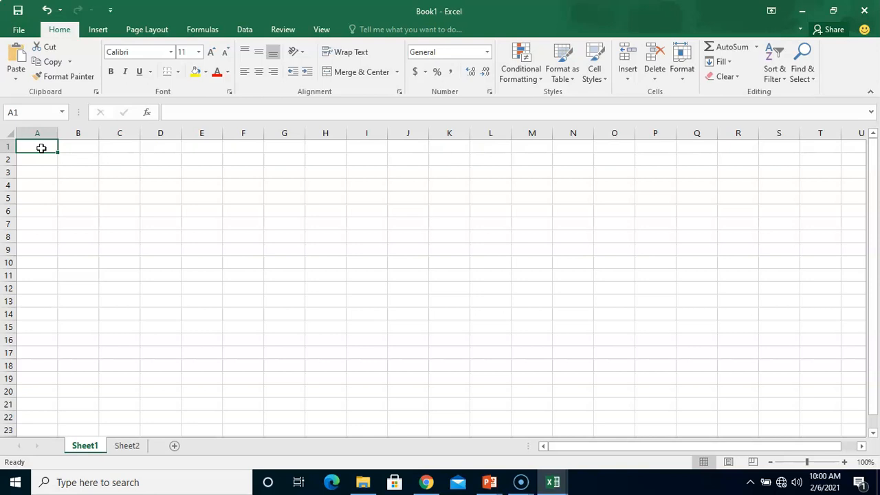
{"action": "double_click", "coordinate": [41, 148]}
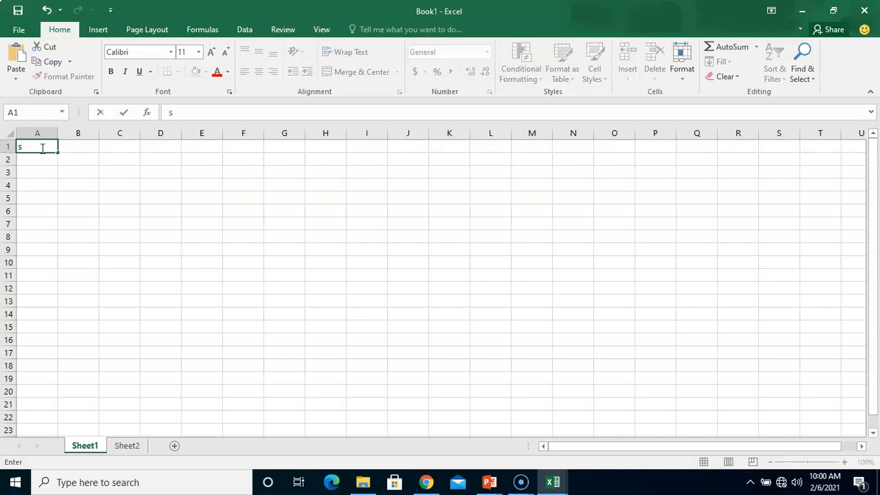
{"action": "type", "text": "S/NO"}
{"action": "key", "text": "Tab"}
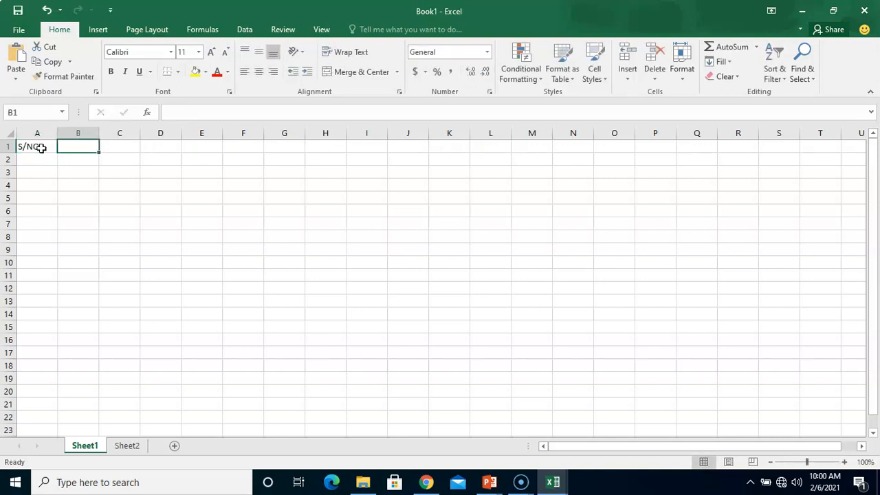
Enter the headings "SURNAME" in cell B1, "FIRSTNAME" in C1 and "AGE" in D1.
{"action": "type", "text": "SURNAME"}
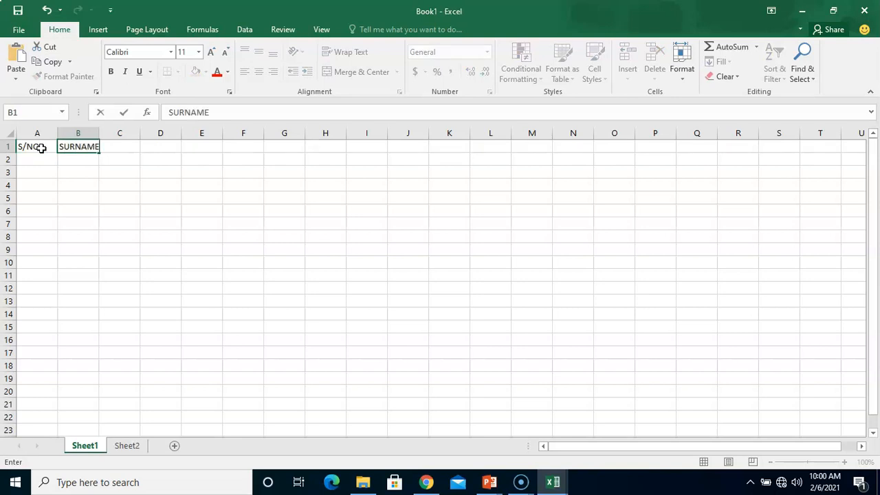
{"action": "key", "text": "Tab"}
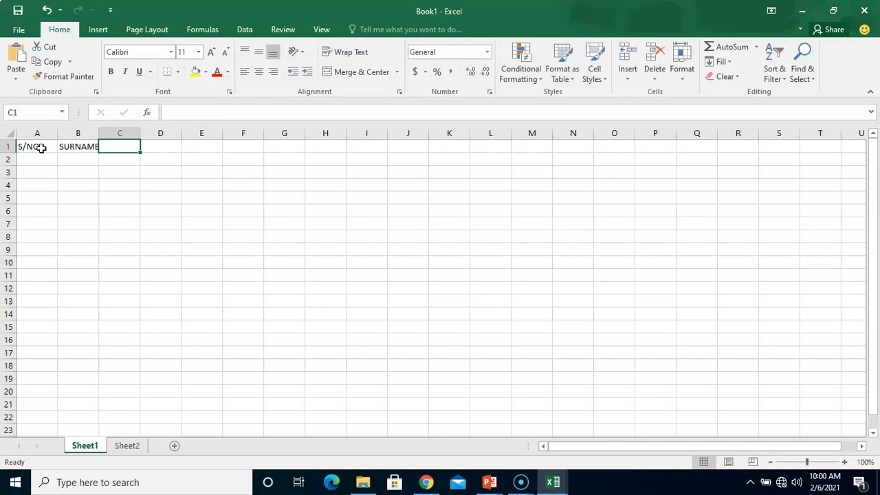
{"action": "type", "text": "FIRST"}
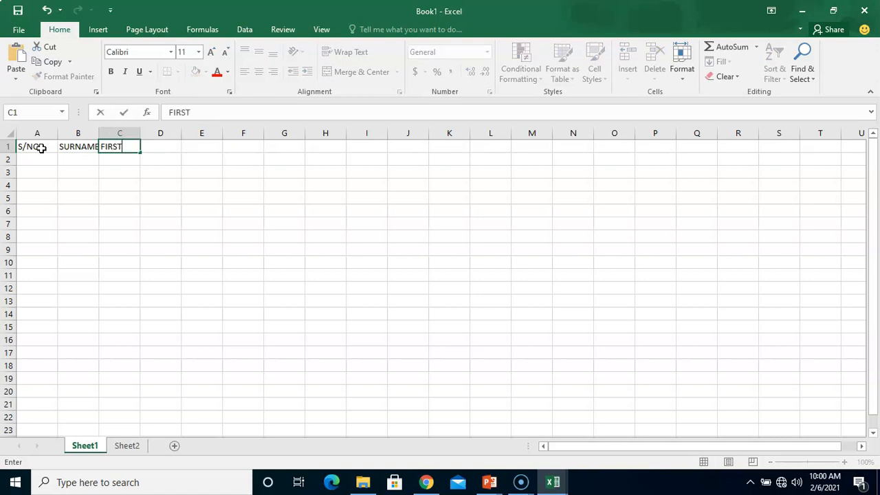
{"action": "type", "text": "NAME"}
{"action": "key", "text": "Tab"}
{"action": "type", "text": "AGE"}
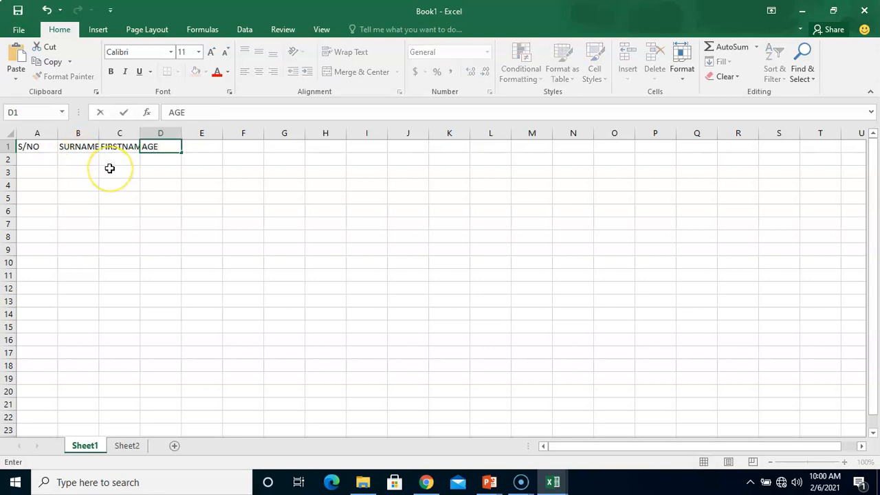
{"action": "key", "text": "Return"}
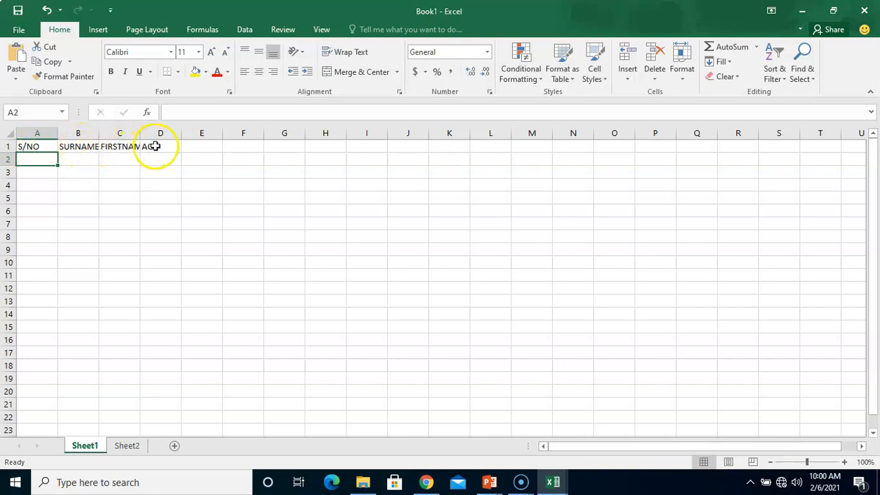
Enter the number 32,767 in cell D2 under the AGE heading.
{"action": "left_click", "coordinate": [81, 146]}
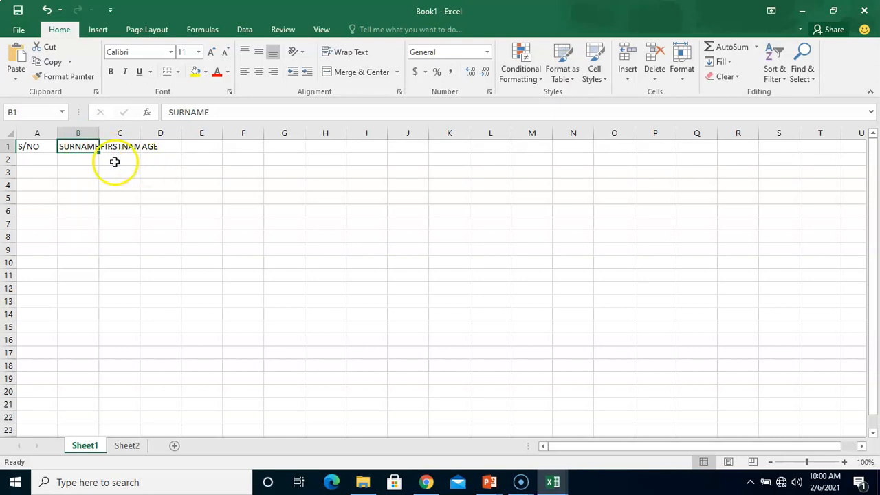
{"action": "left_click", "coordinate": [164, 158]}
{"action": "double_click", "coordinate": [164, 157]}
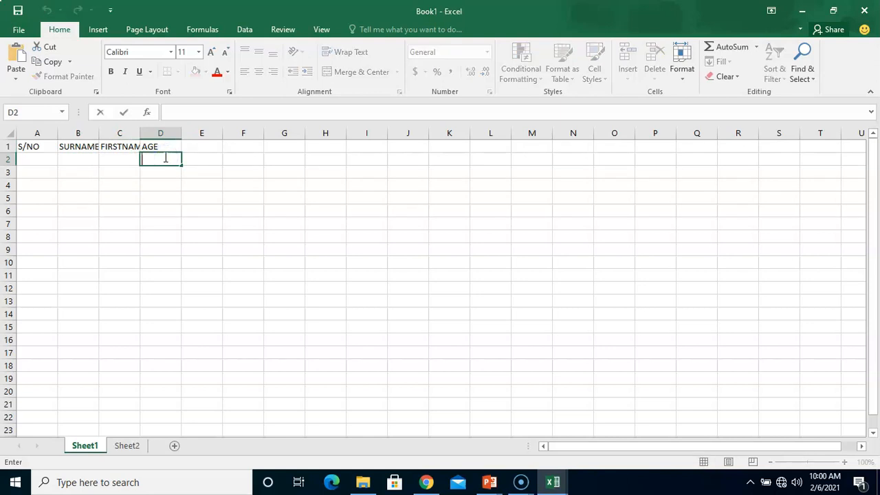
{"action": "type", "text": "32,762"}
{"action": "key", "text": "BackSpace"}
{"action": "type", "text": "7"}
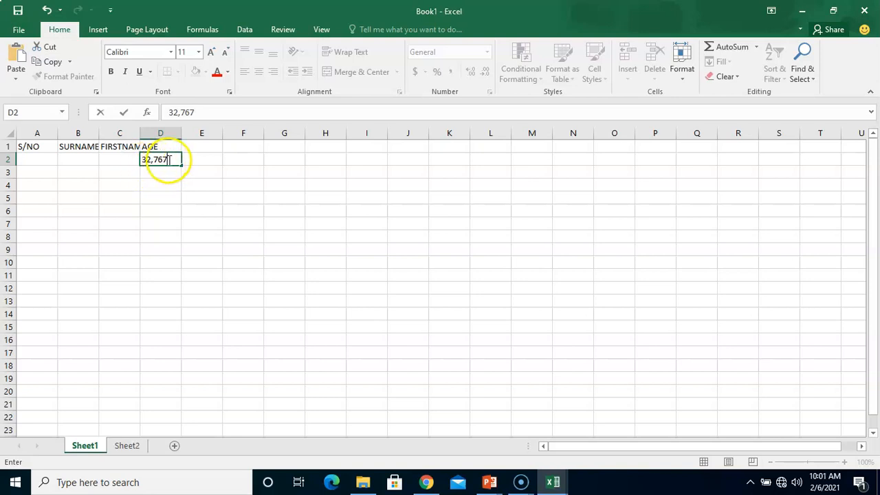
{"action": "left_click", "coordinate": [115, 160]}
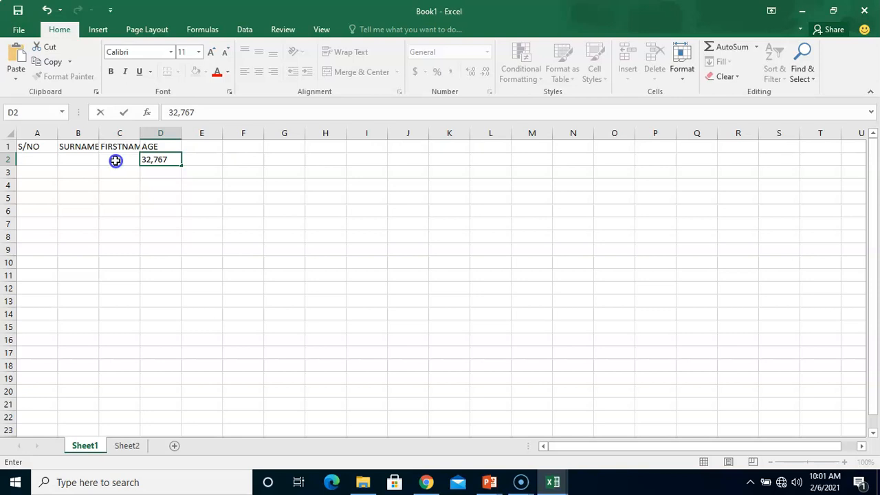
Widen columns C and B just enough to show the full FIRSTNAME and SURNAME headings.
{"action": "left_click", "coordinate": [83, 147]}
{"action": "left_click", "coordinate": [119, 146]}
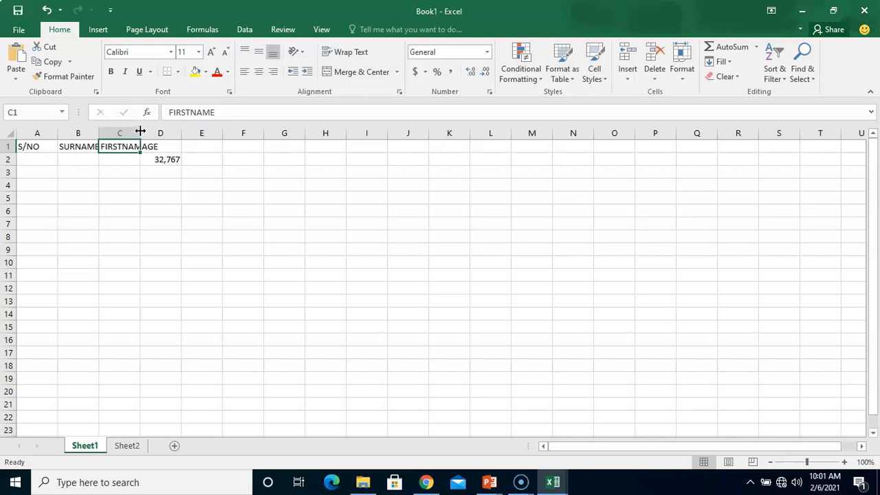
{"action": "left_click_drag", "start_coordinate": [140, 130], "coordinate": [151, 132]}
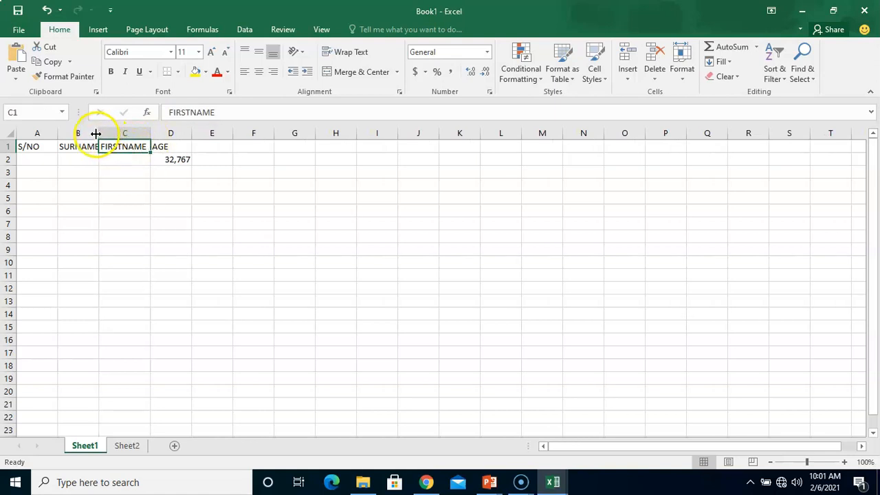
{"action": "left_click_drag", "start_coordinate": [99, 131], "coordinate": [106, 132]}
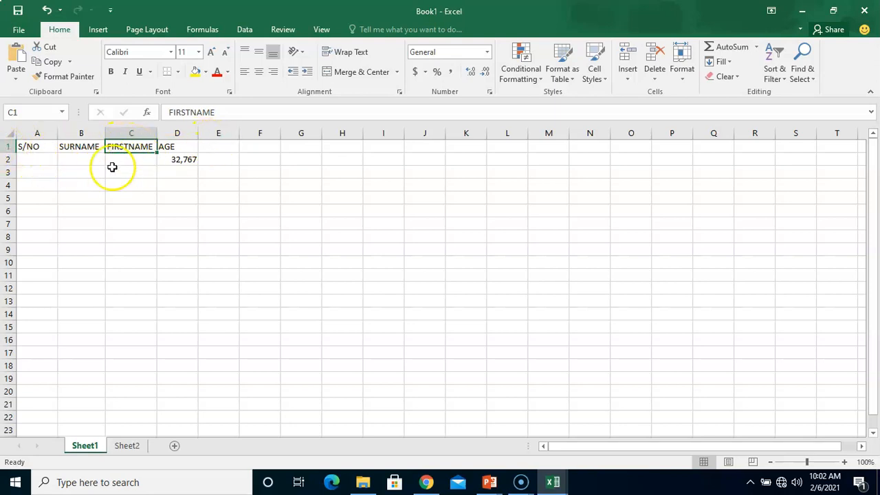
Enter the first person's surname in cell B2 and first name in cell C2.
{"action": "left_click", "coordinate": [40, 158]}
{"action": "left_click", "coordinate": [74, 158]}
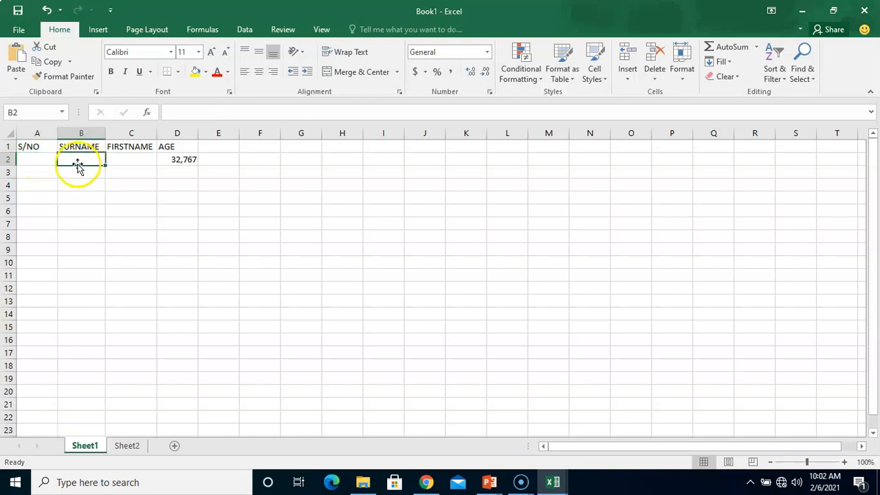
{"action": "left_click", "coordinate": [81, 158]}
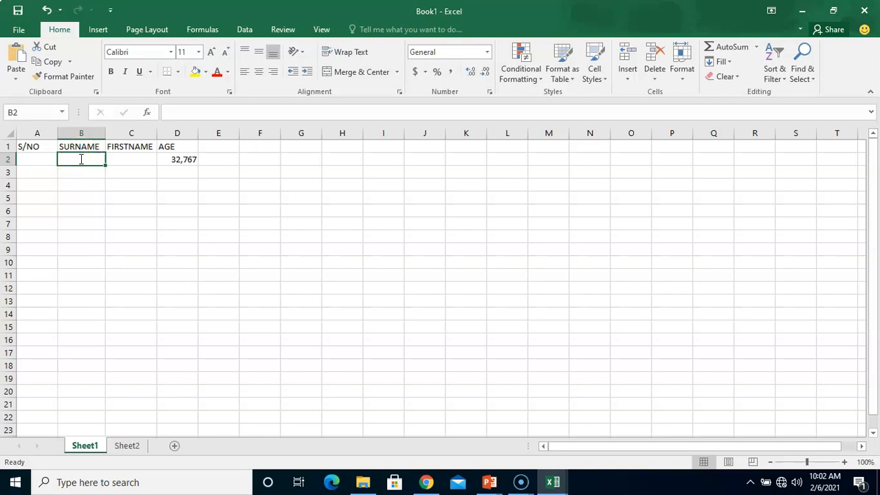
{"action": "type", "text": "HOHN"}
{"action": "key", "text": "BackSpace"}
{"action": "key", "text": "BackSpace"}
{"action": "key", "text": "BackSpace"}
{"action": "key", "text": "BackSpace"}
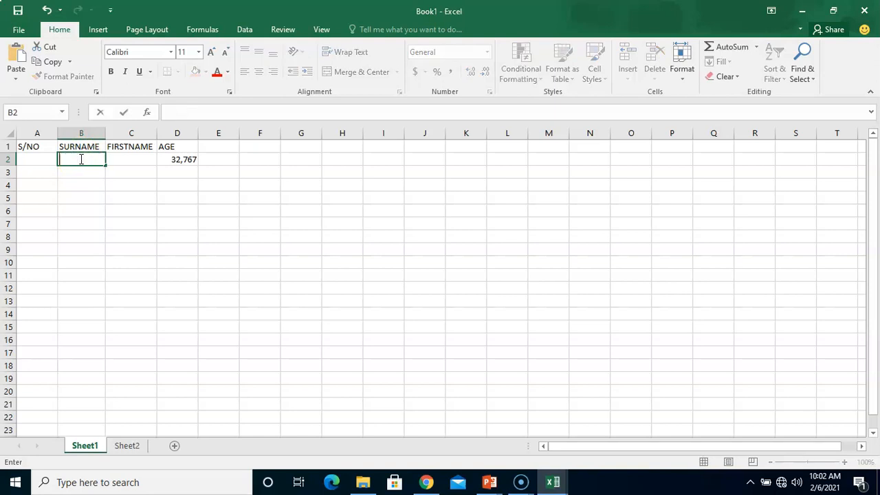
{"action": "type", "text": "JOHN"}
{"action": "key", "text": "Tab"}
{"action": "type", "text": "SMI"}
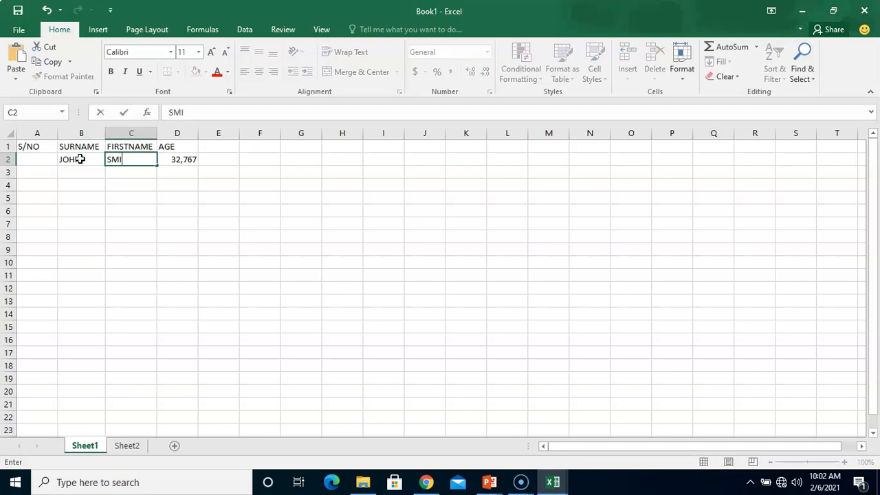
{"action": "type", "text": "TH"}
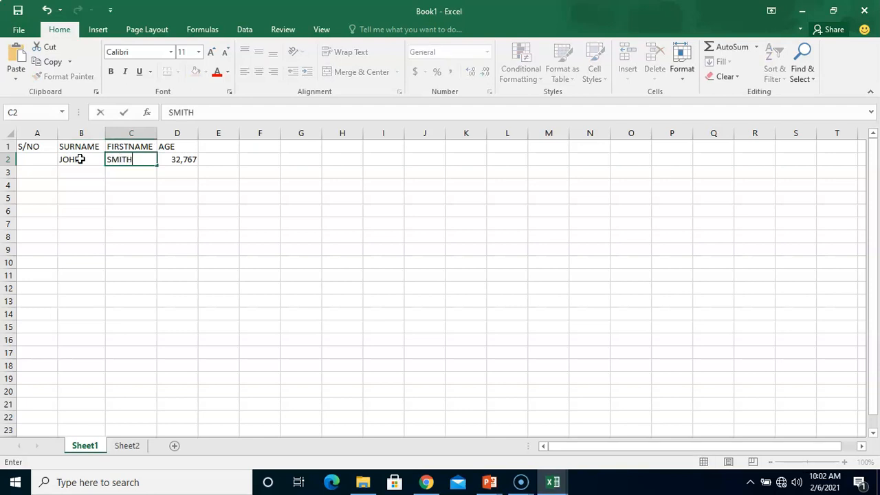
Replace the age in cell D2 with 28.
{"action": "left_click", "coordinate": [176, 166]}
{"action": "type", "text": "28"}
{"action": "left_click", "coordinate": [176, 168]}
{"action": "left_click", "coordinate": [169, 185]}
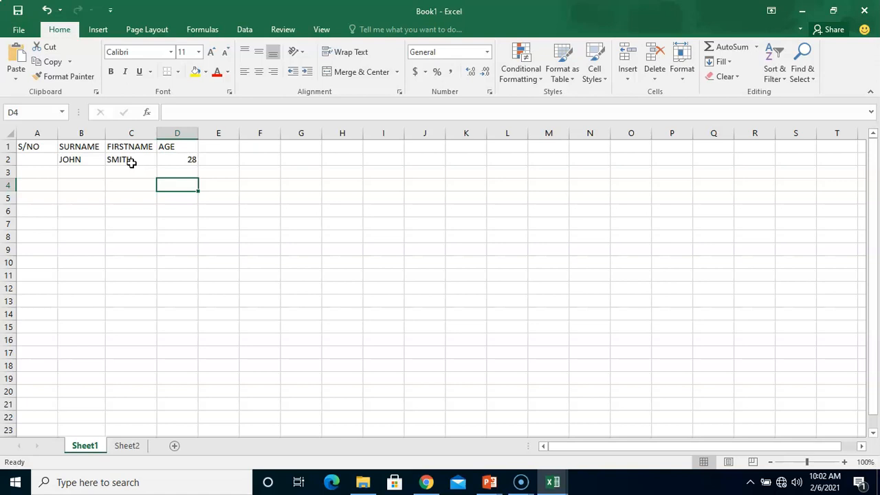
Enter the serial numbers 1 in cell A2 and 2 in cell A3, and move to cell B3.
{"action": "left_click", "coordinate": [101, 175]}
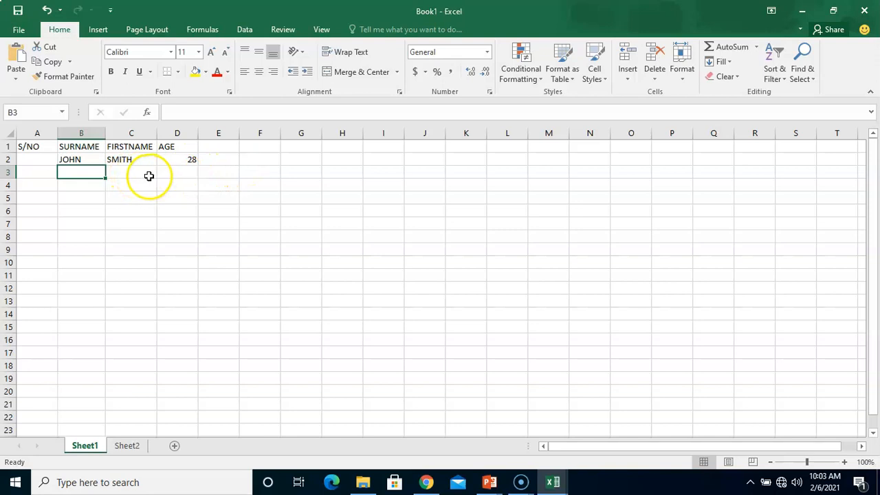
{"action": "left_click", "coordinate": [41, 160]}
{"action": "type", "text": "1"}
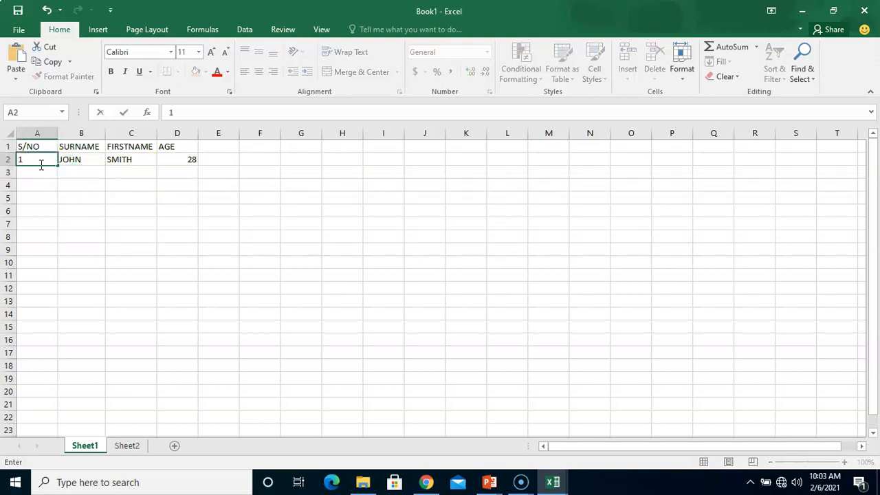
{"action": "left_click", "coordinate": [40, 171]}
{"action": "type", "text": "2"}
{"action": "key", "text": "Tab"}
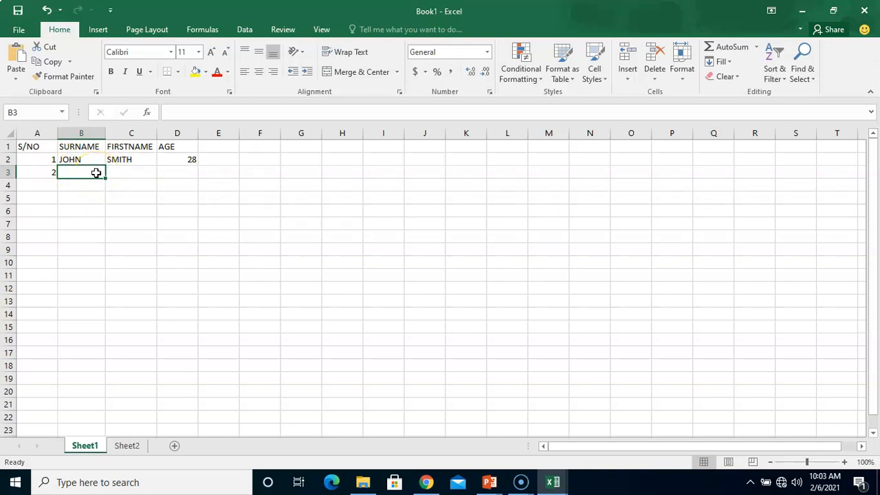
Fill in the second record with the person's surname in B3, first name in C3 and age 47 in D3.
{"action": "type", "text": "BALE"}
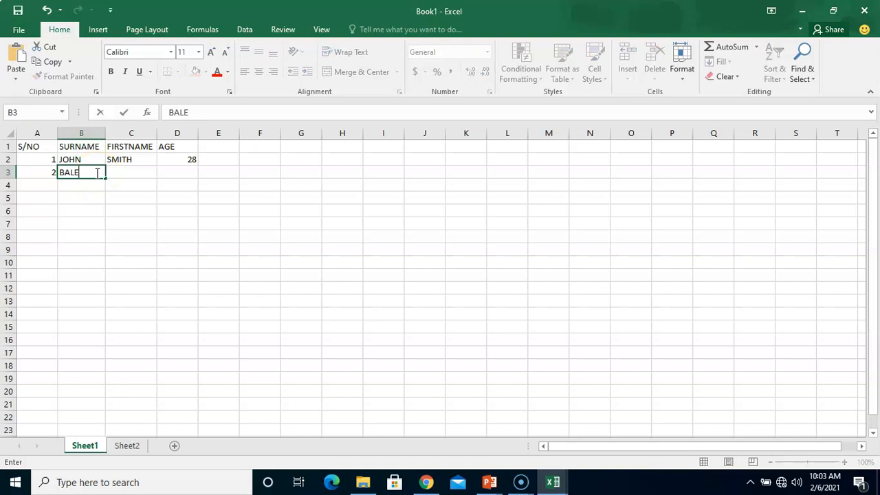
{"action": "key", "text": "Tab"}
{"action": "type", "text": "SUGAR"}
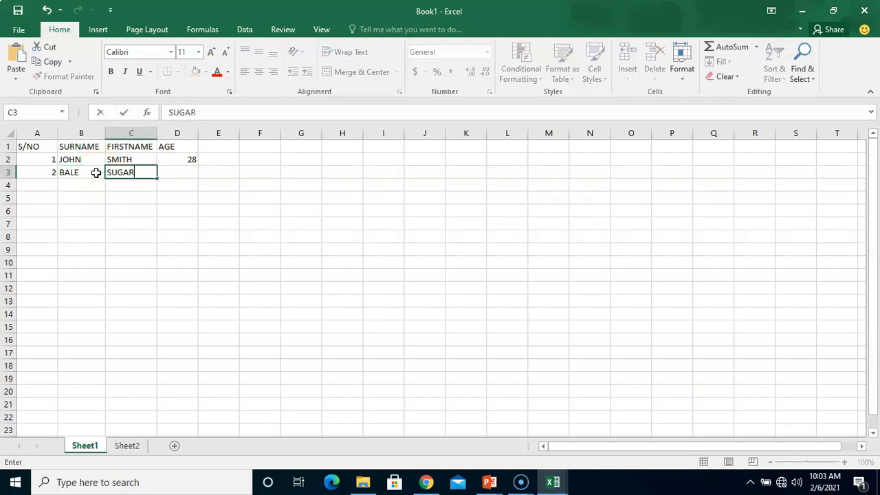
{"action": "key", "text": "Tab"}
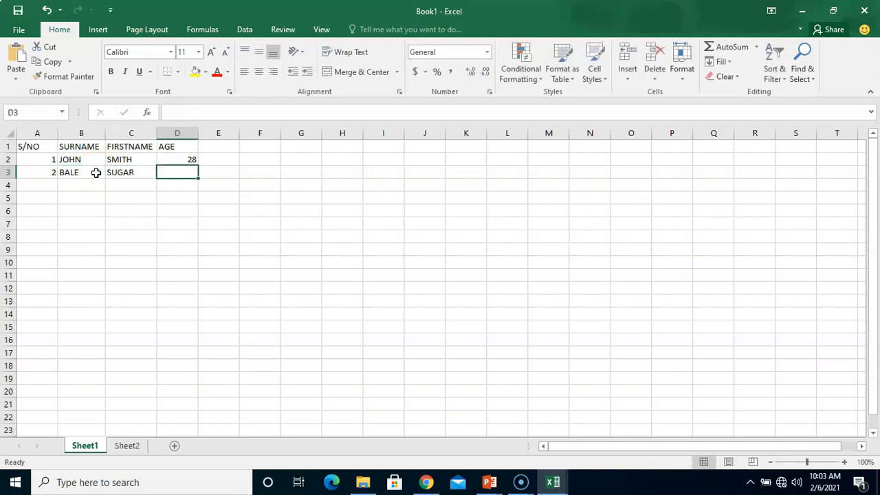
{"action": "type", "text": "47"}
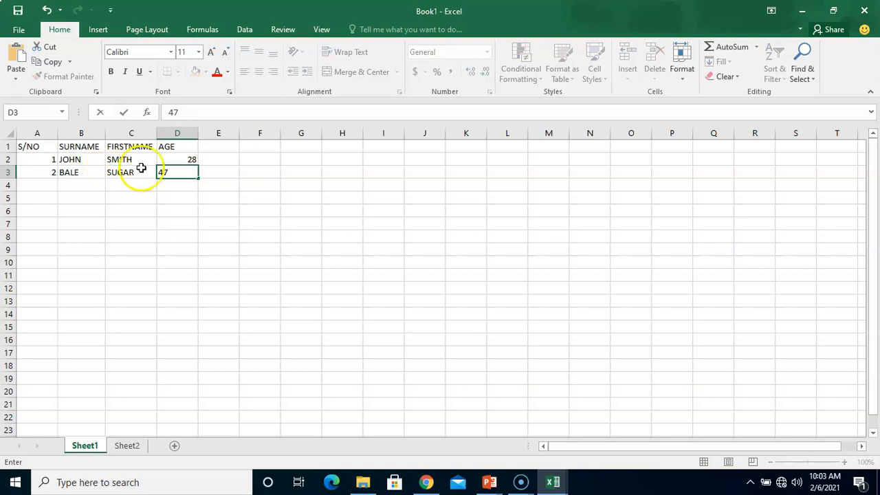
Add the two ages in cell E2 with the formula =D2+D3.
{"action": "left_click", "coordinate": [220, 161]}
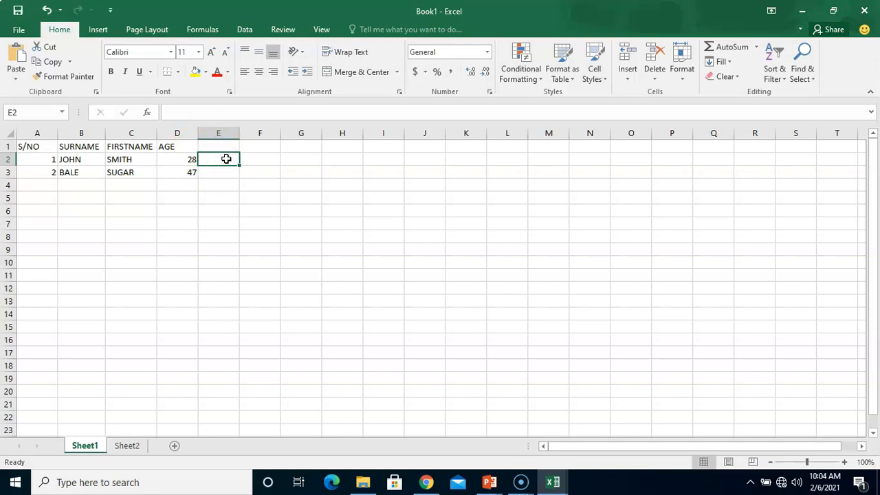
{"action": "type", "text": "="}
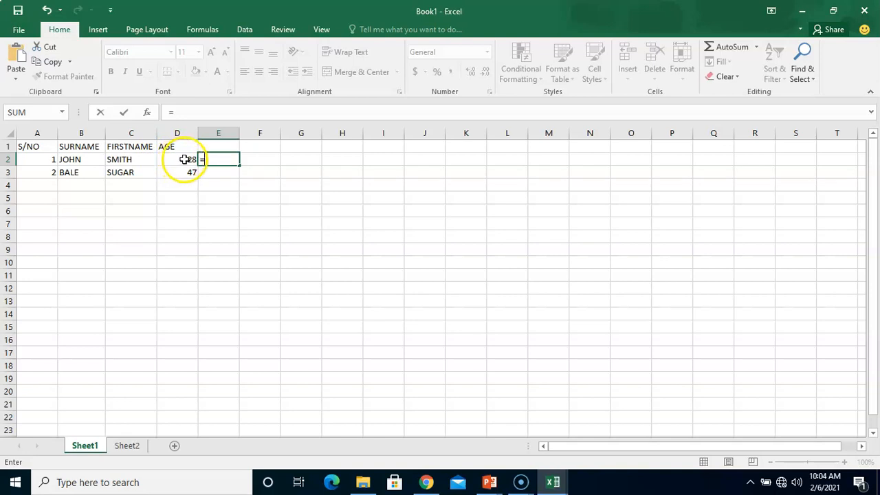
{"action": "type", "text": "D2+"}
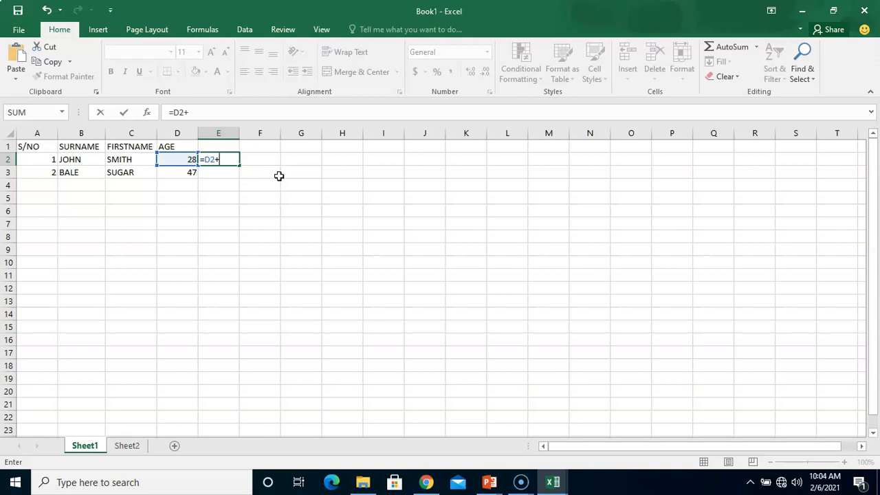
{"action": "type", "text": "D3"}
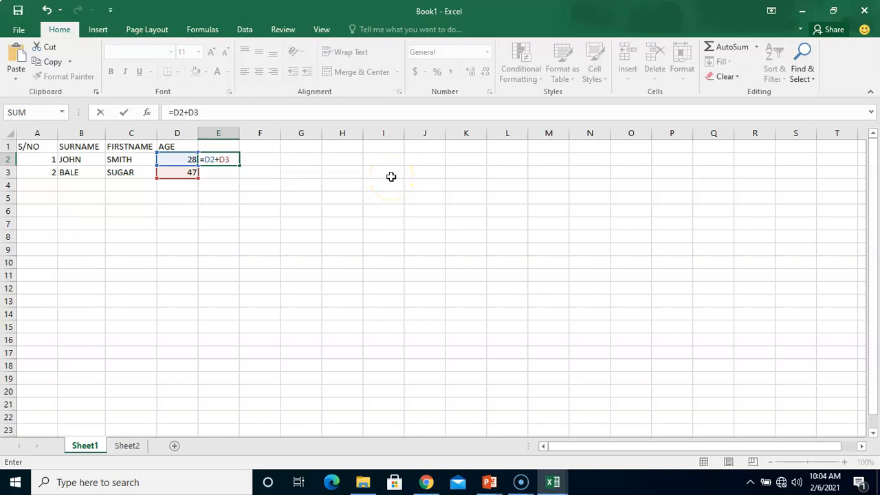
{"action": "key", "text": "Return"}
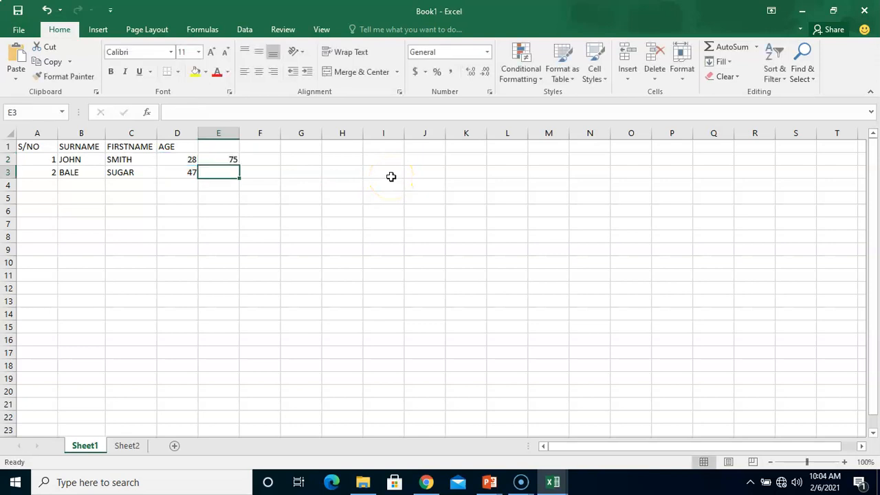
Review the age-sum formula in cell E2 and delete it so the cell is empty.
{"action": "left_click", "coordinate": [232, 159]}
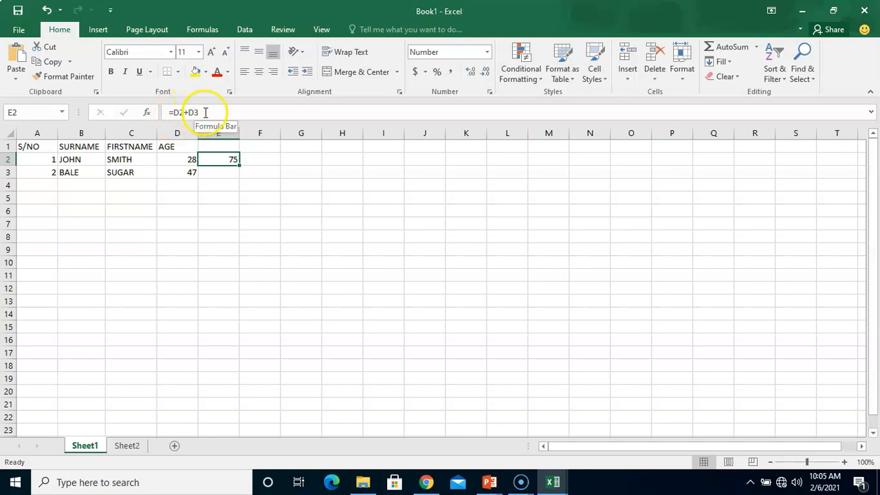
{"action": "left_click", "coordinate": [223, 160]}
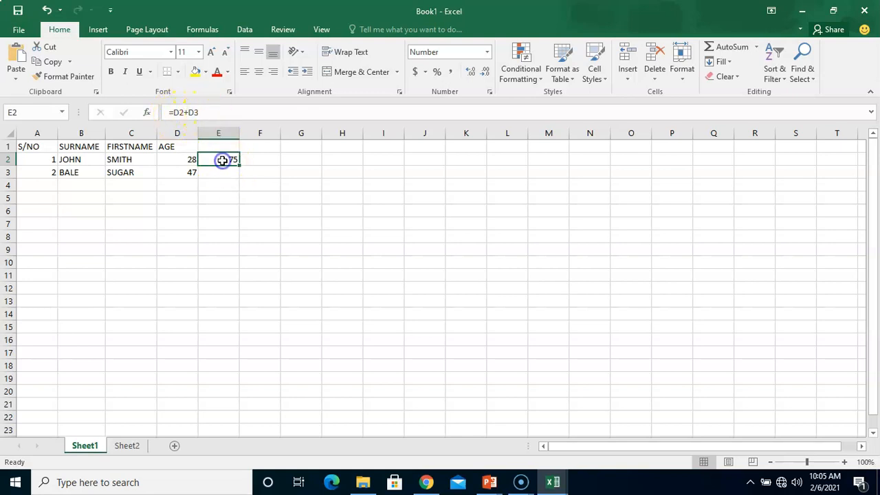
{"action": "left_click", "coordinate": [200, 111]}
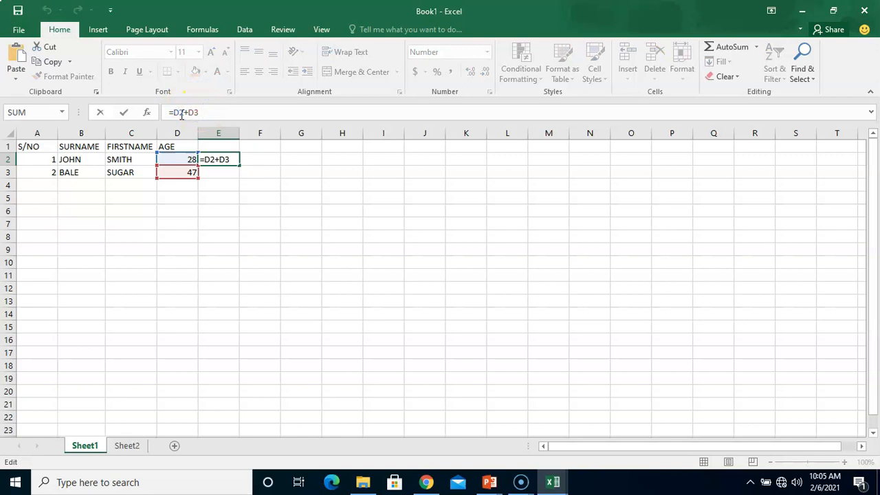
{"action": "key", "text": "BackSpace"}
{"action": "key", "text": "BackSpace"}
{"action": "key", "text": "BackSpace"}
{"action": "key", "text": "BackSpace"}
{"action": "key", "text": "BackSpace"}
{"action": "key", "text": "BackSpace"}
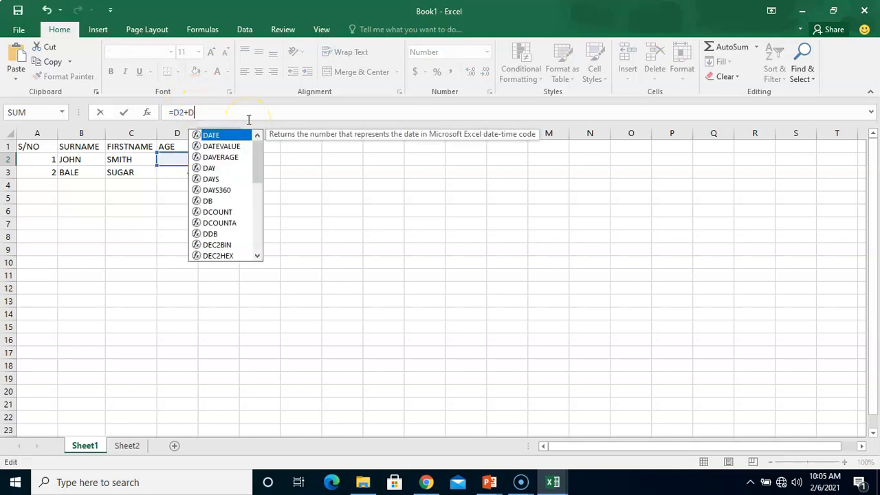
{"action": "type", "text": "="}
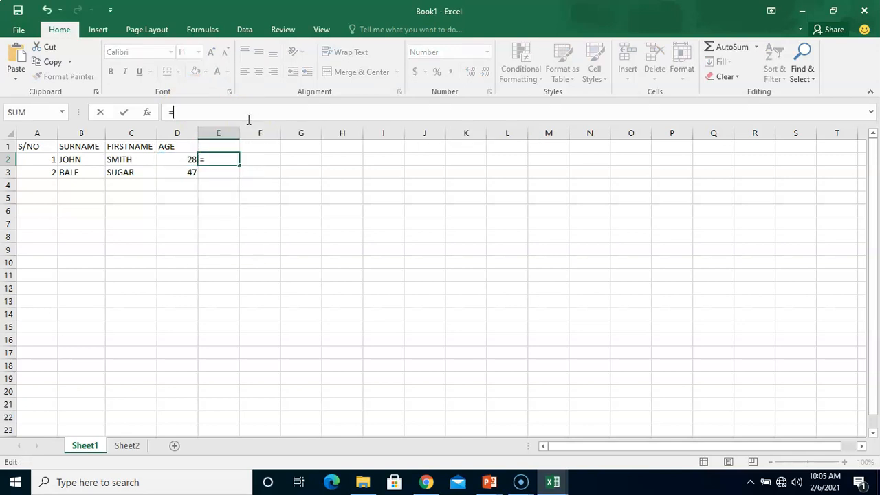
{"action": "type", "text": "D2"}
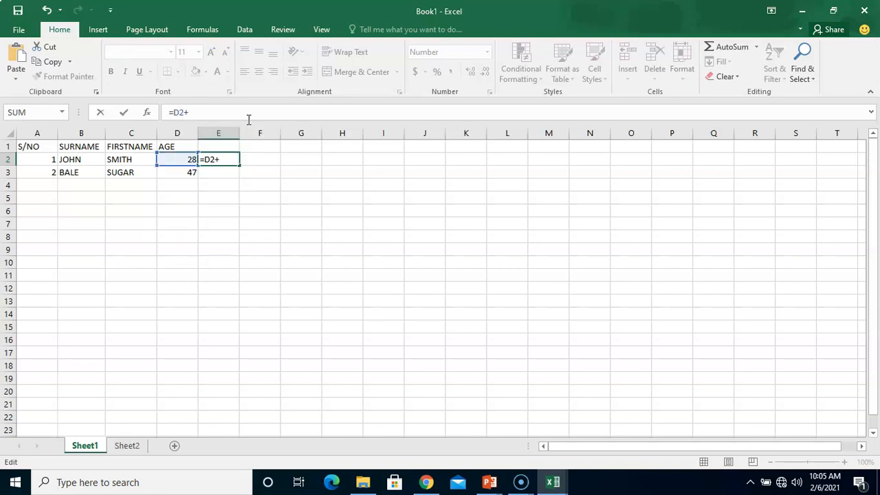
{"action": "key", "text": "Escape"}
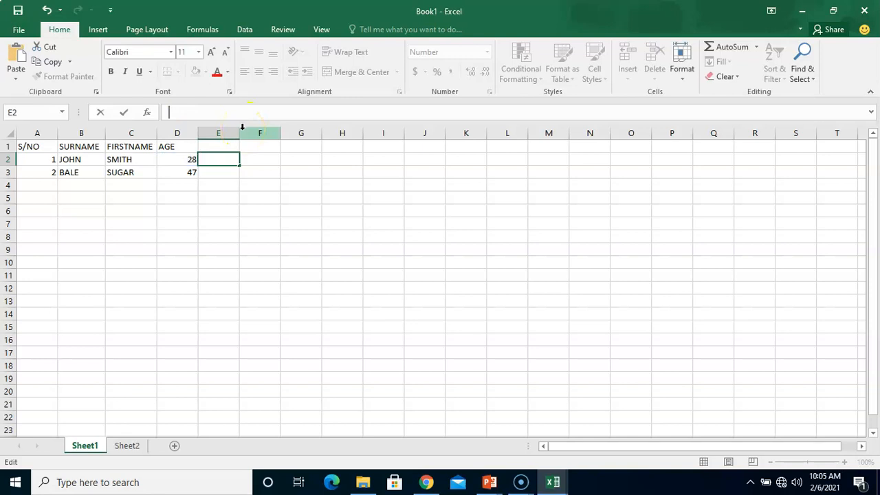
{"action": "left_click", "coordinate": [220, 208]}
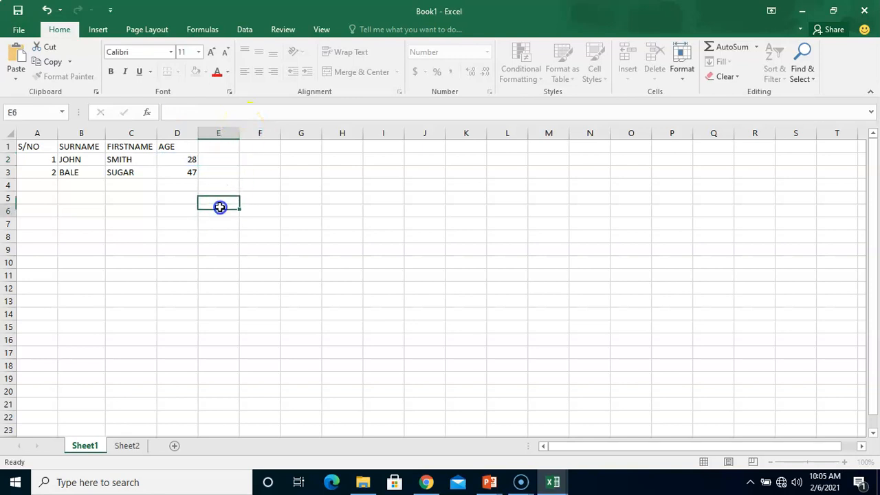
{"action": "left_click", "coordinate": [178, 112]}
{"action": "left_click", "coordinate": [225, 159]}
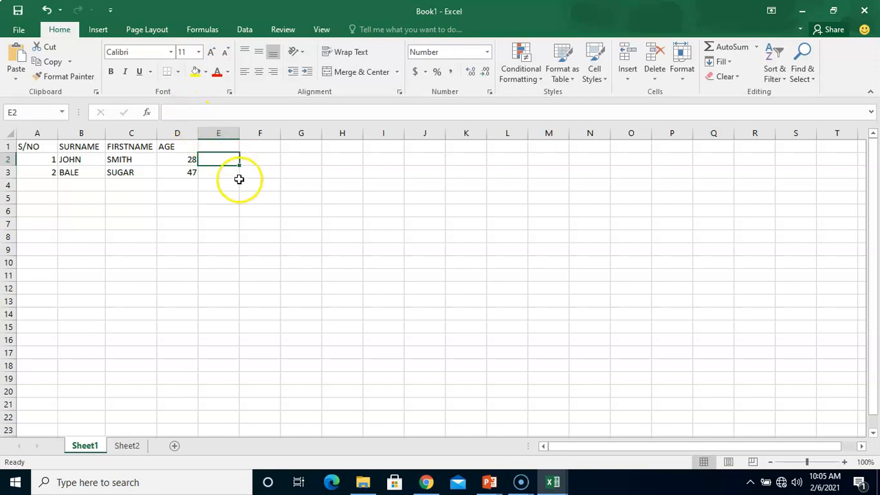
Add the two ages in cell D4 with the formula =D2+D3.
{"action": "left_click", "coordinate": [187, 187]}
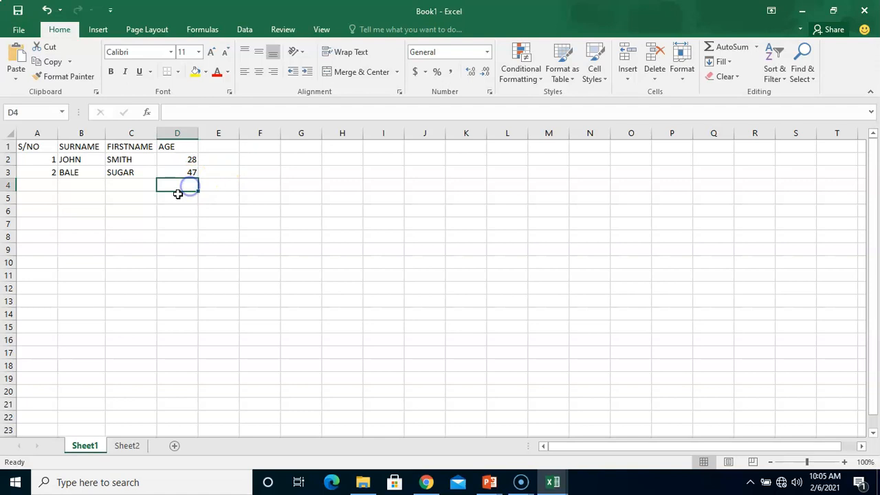
{"action": "left_click", "coordinate": [187, 113]}
{"action": "type", "text": "="}
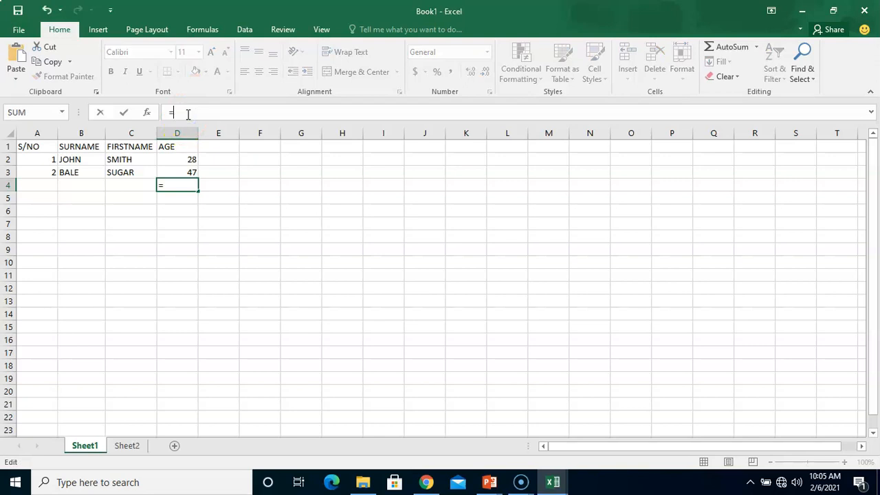
{"action": "type", "text": "D2+D3"}
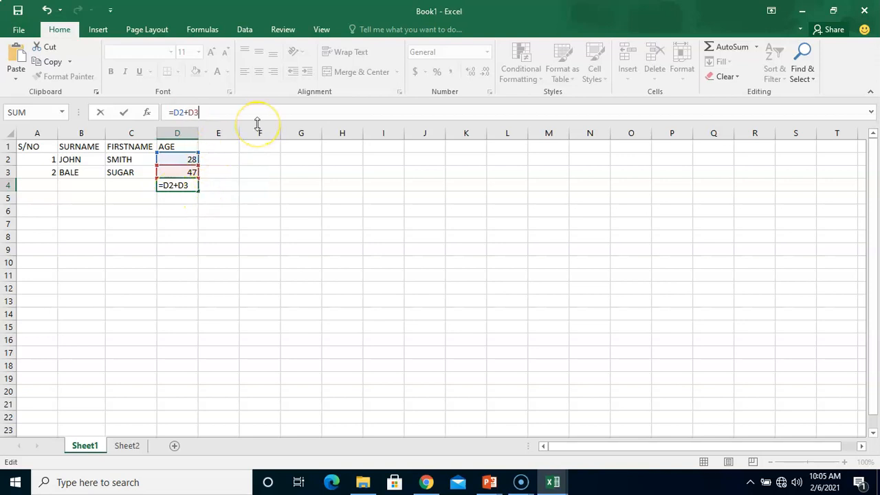
{"action": "key", "text": "Return"}
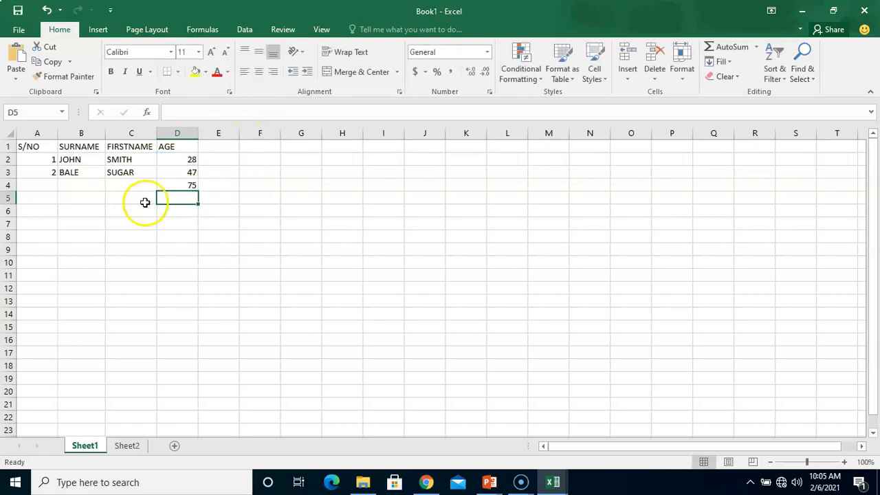
{"action": "double_click", "coordinate": [183, 191]}
{"action": "left_click", "coordinate": [183, 182]}
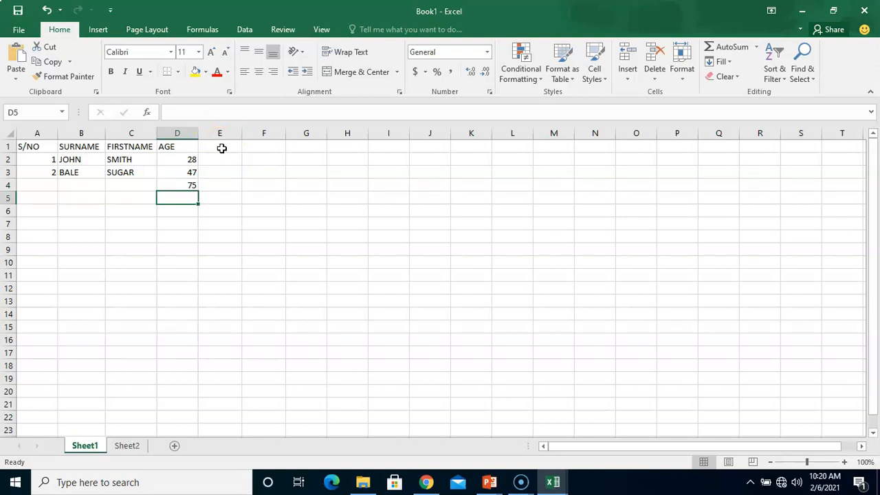
Add the heading DOB in cell E1 and enter the first person's date of birth in E2.
{"action": "left_click", "coordinate": [222, 148]}
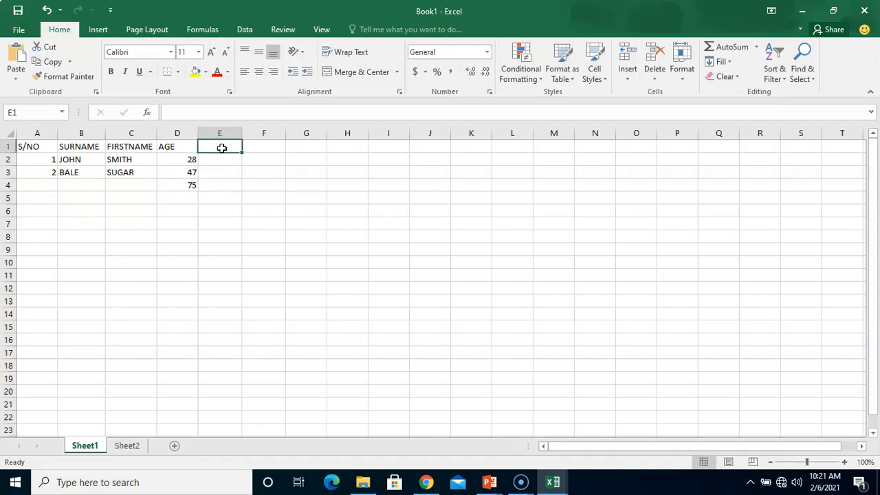
{"action": "type", "text": "DOB"}
{"action": "left_click", "coordinate": [221, 163]}
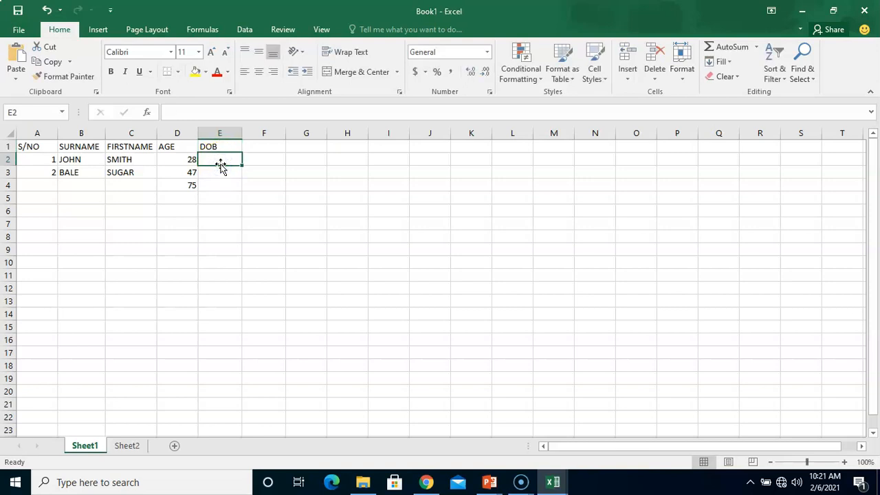
{"action": "type", "text": "12-"}
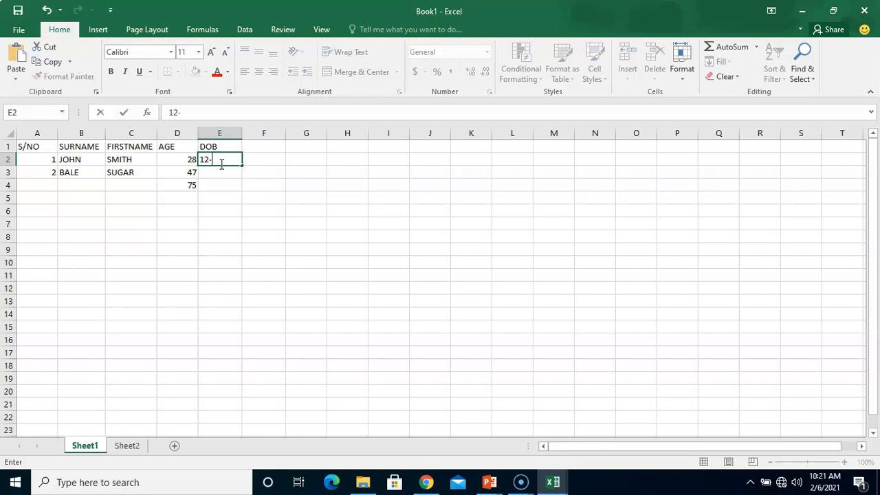
{"action": "left_click", "coordinate": [216, 163]}
{"action": "key", "text": "Tab"}
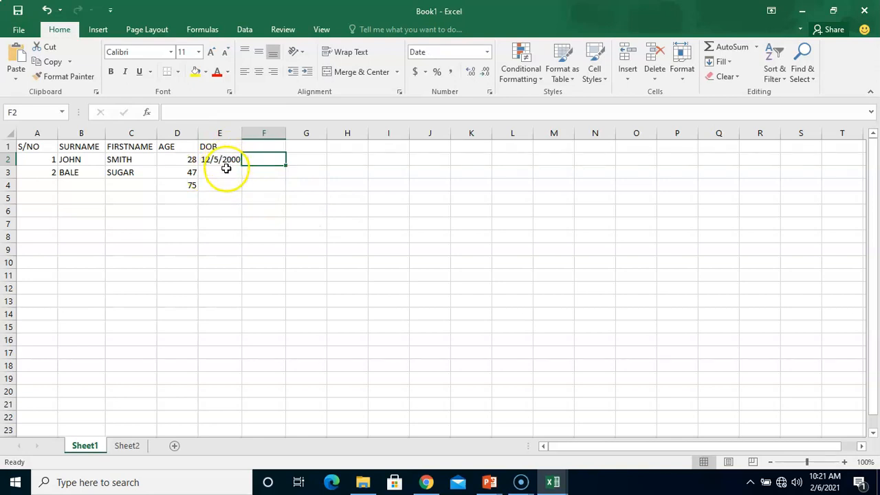
Enter the second person's date of birth in cell E3 in month/day/year order.
{"action": "left_click", "coordinate": [226, 169]}
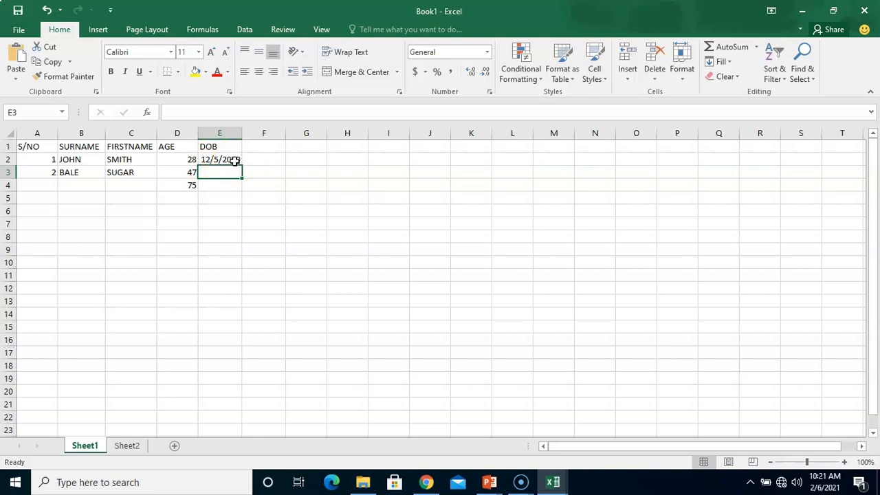
{"action": "type", "text": "16"}
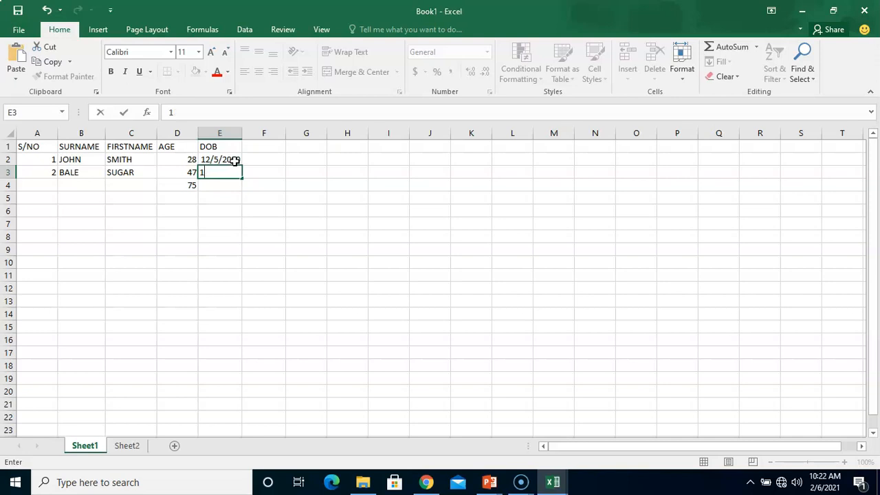
{"action": "type", "text": "09/16/1990"}
{"action": "key", "text": "Tab"}
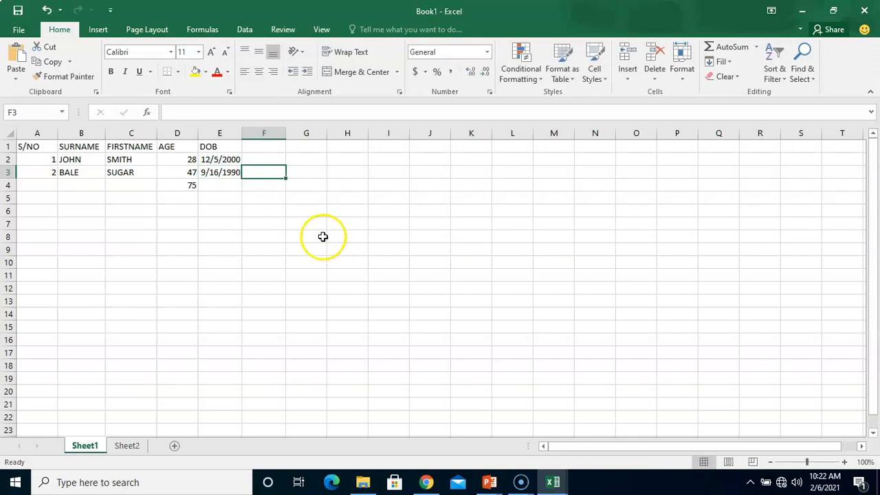
Check the number formats of the date-of-birth cells, the DOB heading and the age in D2, and look through the available formats.
{"action": "left_click", "coordinate": [220, 172]}
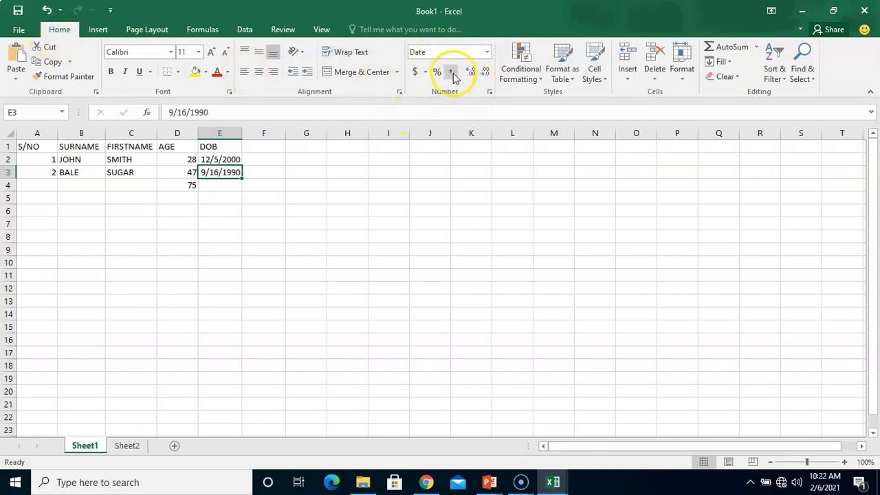
{"action": "left_click", "coordinate": [488, 52]}
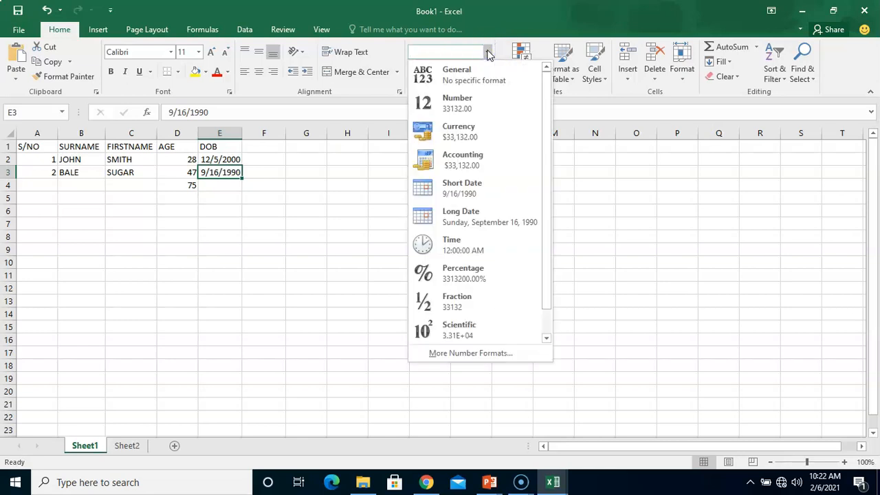
{"action": "left_click", "coordinate": [487, 52]}
{"action": "left_click", "coordinate": [224, 159]}
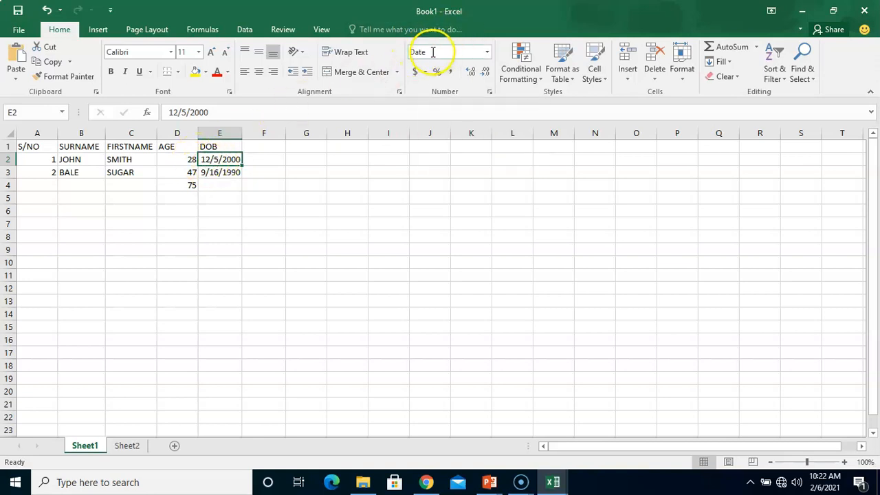
{"action": "left_click", "coordinate": [211, 148]}
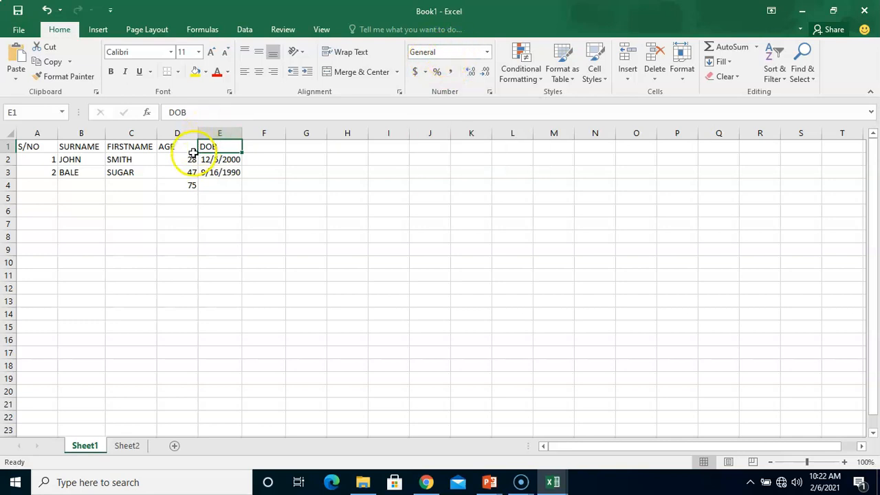
{"action": "left_click", "coordinate": [187, 160]}
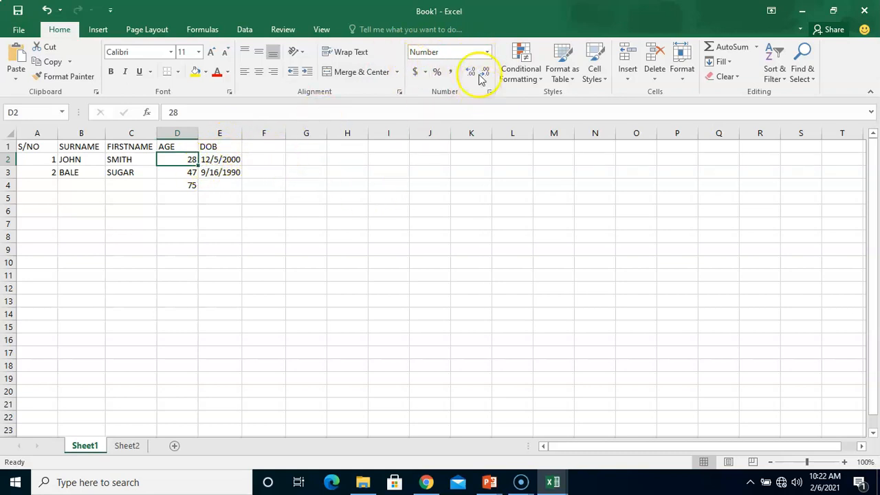
{"action": "left_click", "coordinate": [487, 52]}
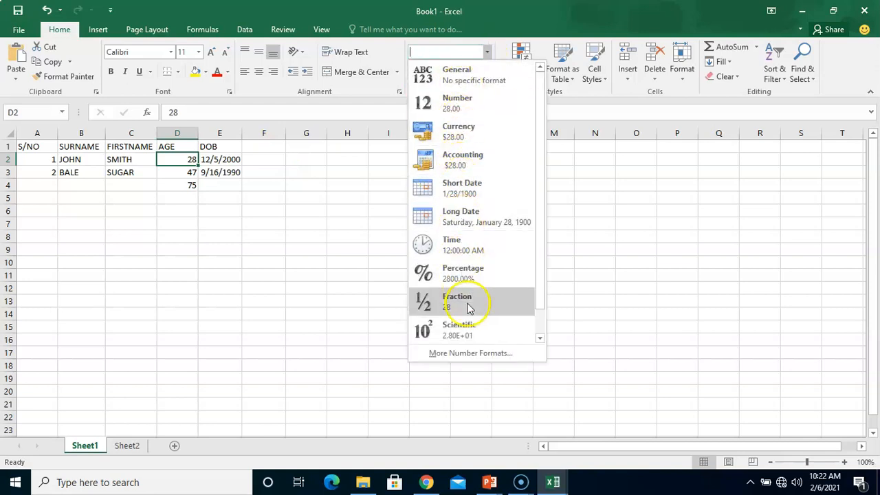
{"action": "left_click", "coordinate": [295, 208]}
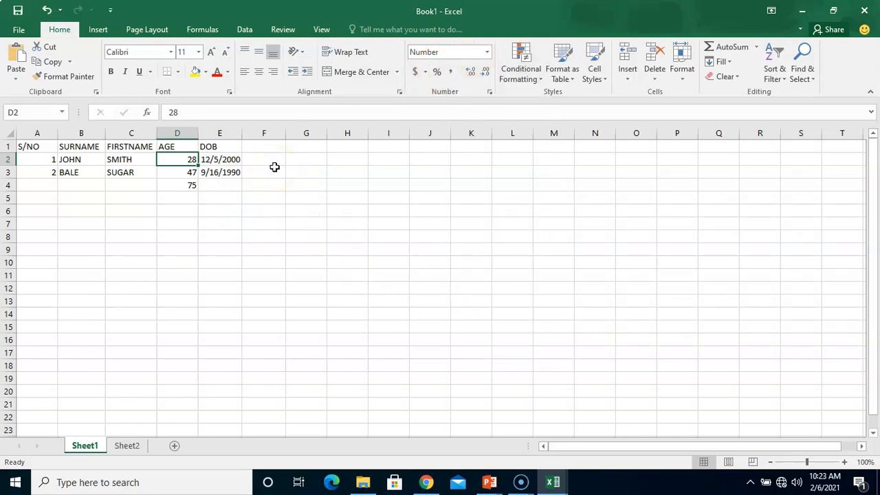
{"action": "left_click", "coordinate": [221, 159]}
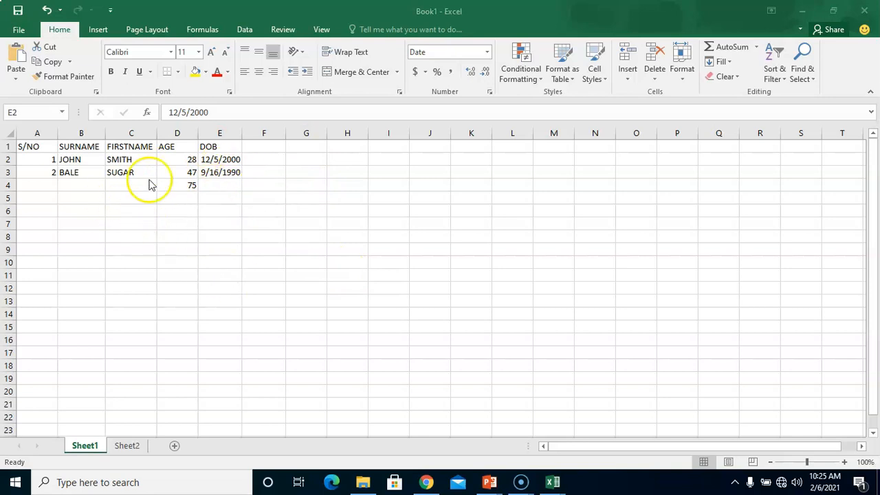
Move the cell selection along the heading row from A1 to F1 and back to A1.
{"action": "left_click", "coordinate": [39, 148]}
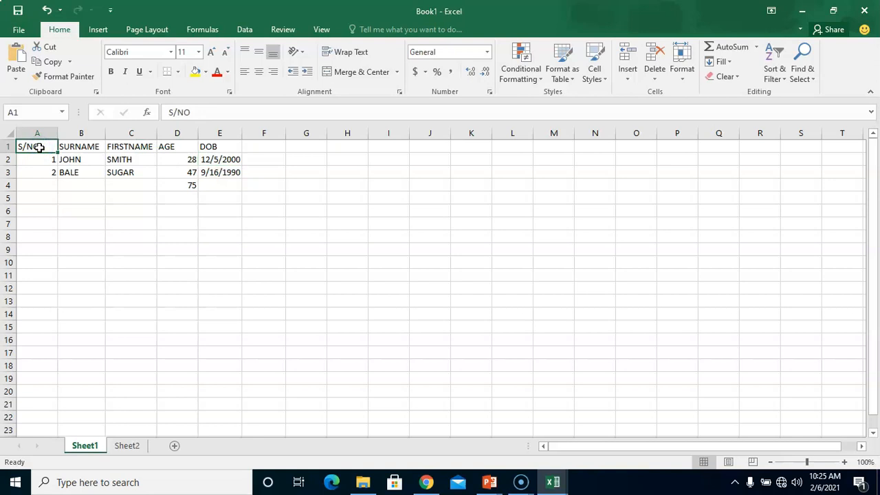
{"action": "key", "text": "Right"}
{"action": "key", "text": "Right"}
{"action": "key", "text": "Right"}
{"action": "key", "text": "Right"}
{"action": "key", "text": "Right"}
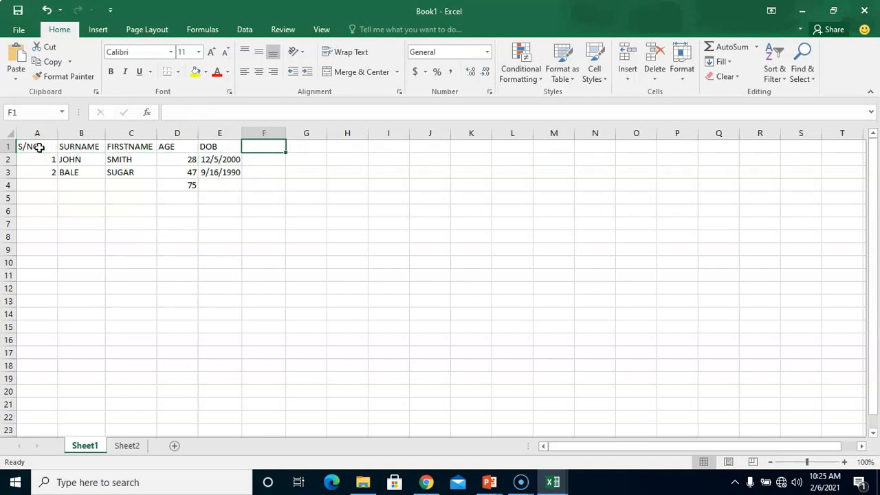
{"action": "key", "text": "Left"}
{"action": "key", "text": "Left"}
{"action": "key", "text": "Left"}
{"action": "key", "text": "Left"}
{"action": "key", "text": "Left"}
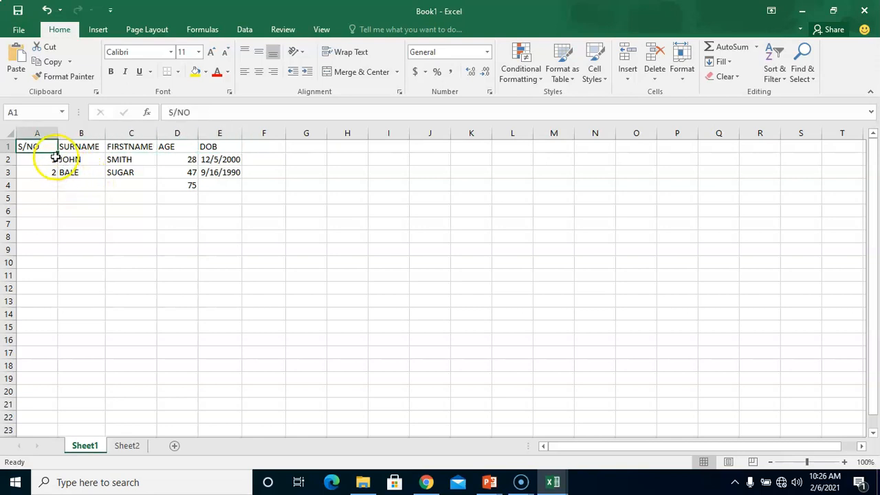
Select cell A2, move the selection one cell at a time through columns A and B, and return to A2.
{"action": "left_click", "coordinate": [52, 159]}
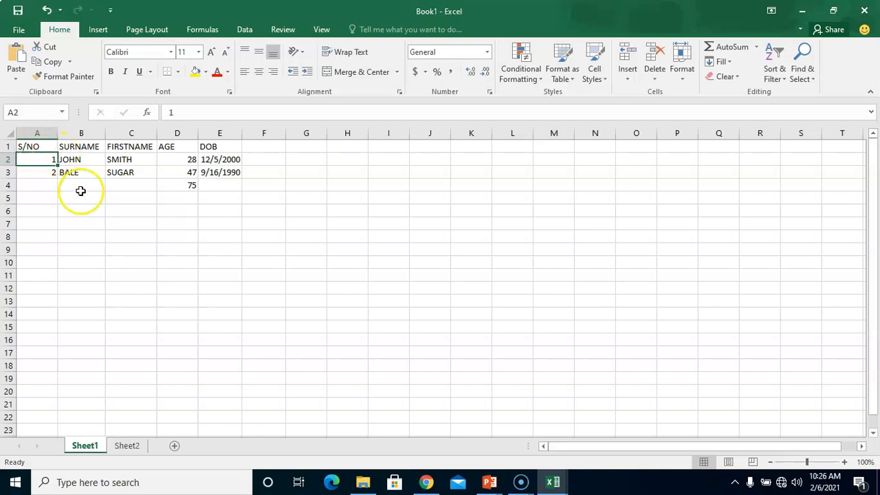
{"action": "key", "text": "Down"}
{"action": "key", "text": "Right"}
{"action": "key", "text": "Down"}
{"action": "key", "text": "Up"}
{"action": "key", "text": "Up"}
{"action": "key", "text": "Left"}
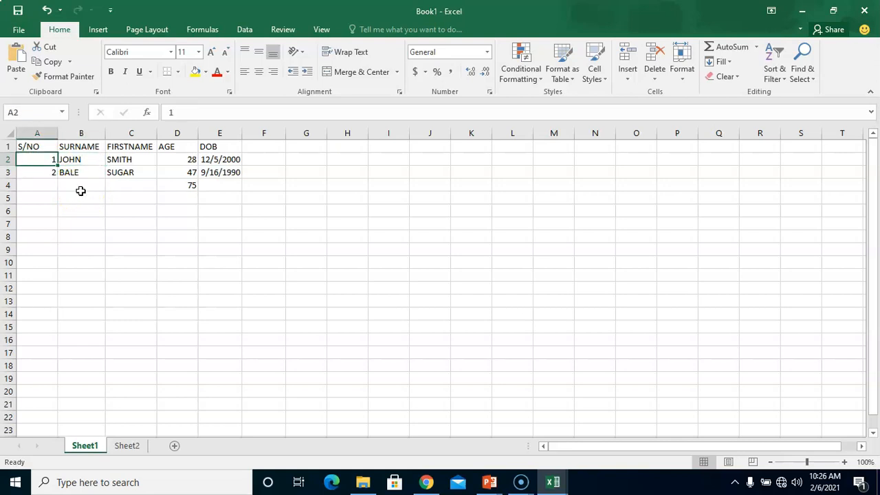
Open the SURNAME heading in B1 for editing, leave it without changes, and select cells B3 and F1.
{"action": "double_click", "coordinate": [84, 146]}
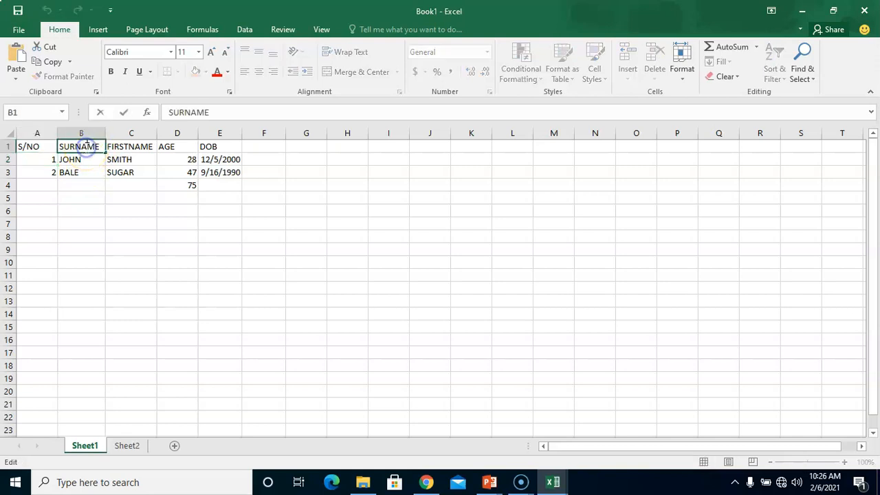
{"action": "left_click", "coordinate": [90, 171]}
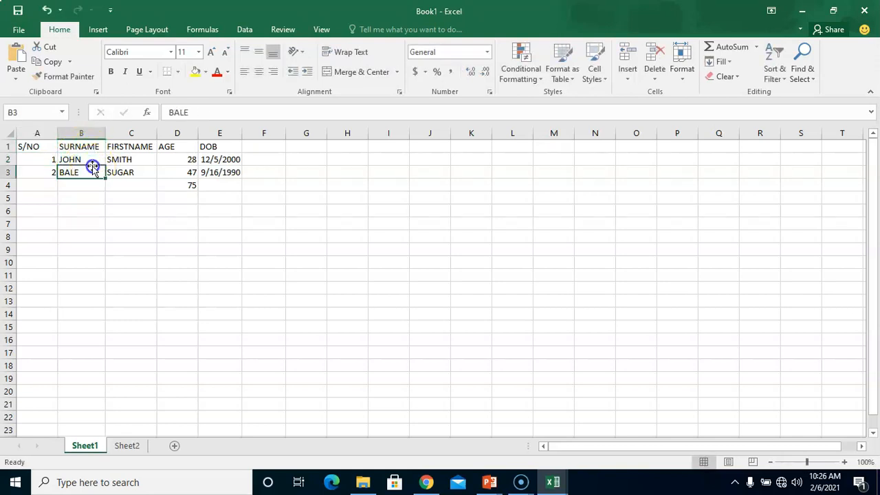
{"action": "left_click", "coordinate": [262, 149]}
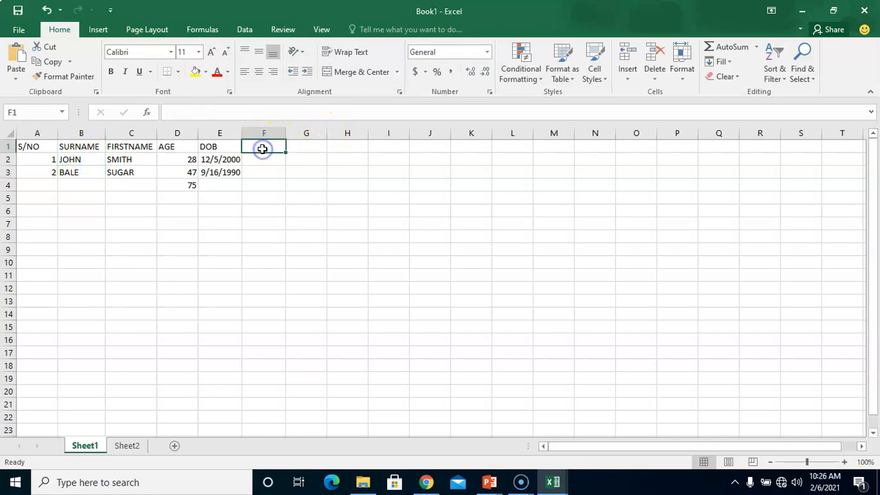
{"action": "left_click", "coordinate": [272, 147]}
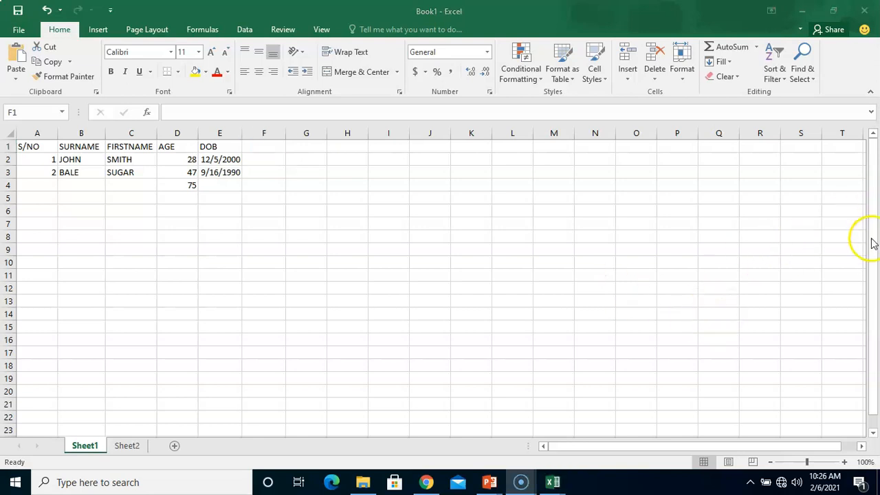
{"action": "left_click", "coordinate": [876, 339]}
{"action": "left_click", "coordinate": [802, 305]}
{"action": "left_click_drag", "start_coordinate": [874, 344], "coordinate": [875, 265]}
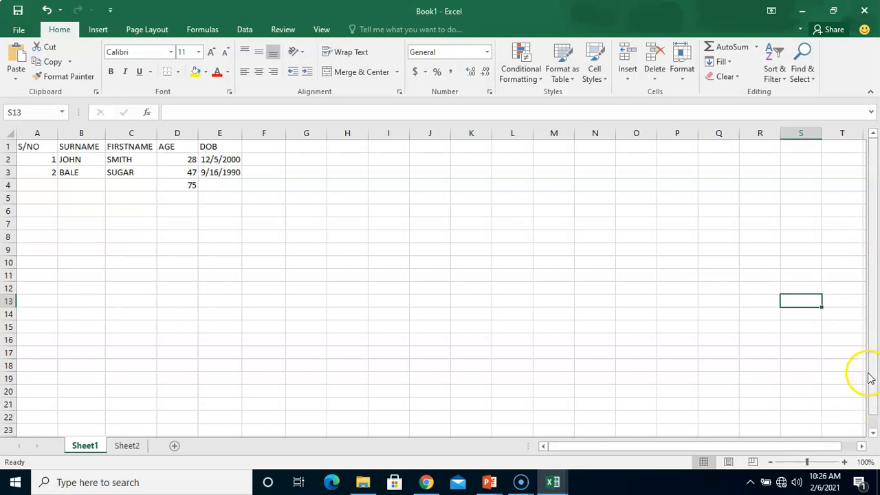
{"action": "left_click_drag", "start_coordinate": [766, 448], "coordinate": [680, 464]}
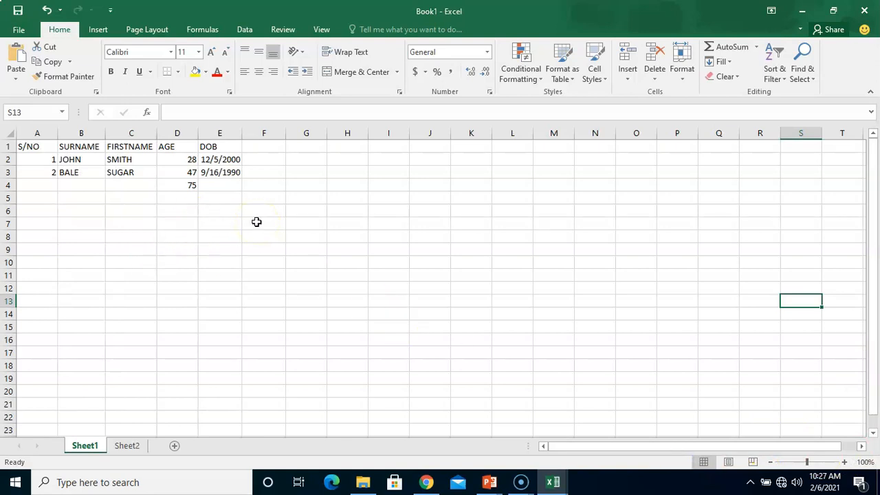
Enter the heading MIDDLENAME in cell F1, next to the DOB heading.
{"action": "left_click", "coordinate": [261, 147]}
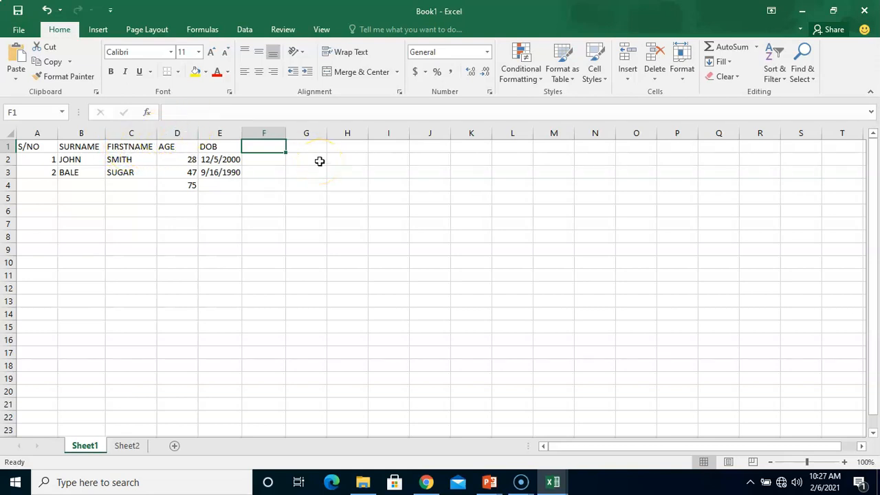
{"action": "type", "text": "MIDDLENAME"}
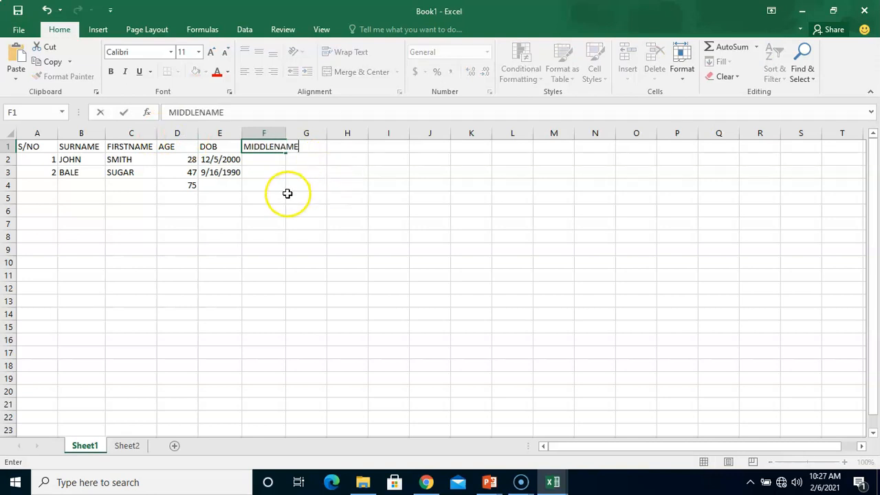
{"action": "left_click", "coordinate": [288, 194]}
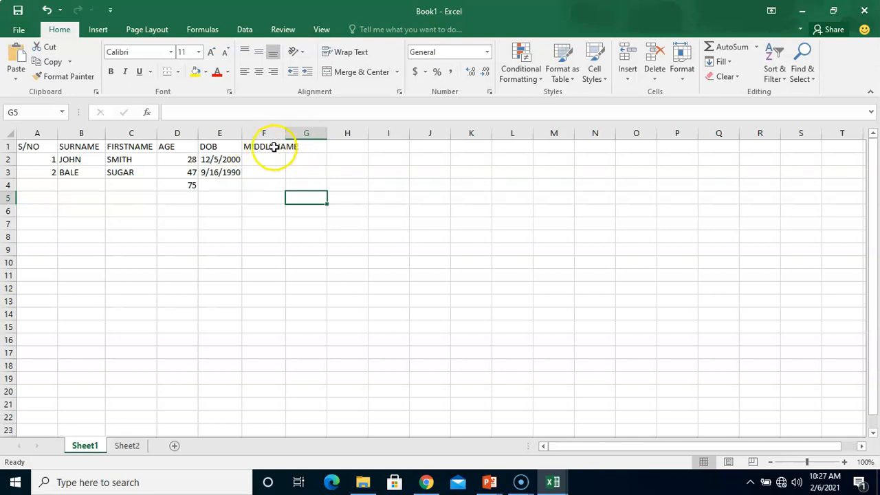
Enter the heading SEX in cell G1, next to the MIDDLENAME heading.
{"action": "left_click", "coordinate": [312, 146]}
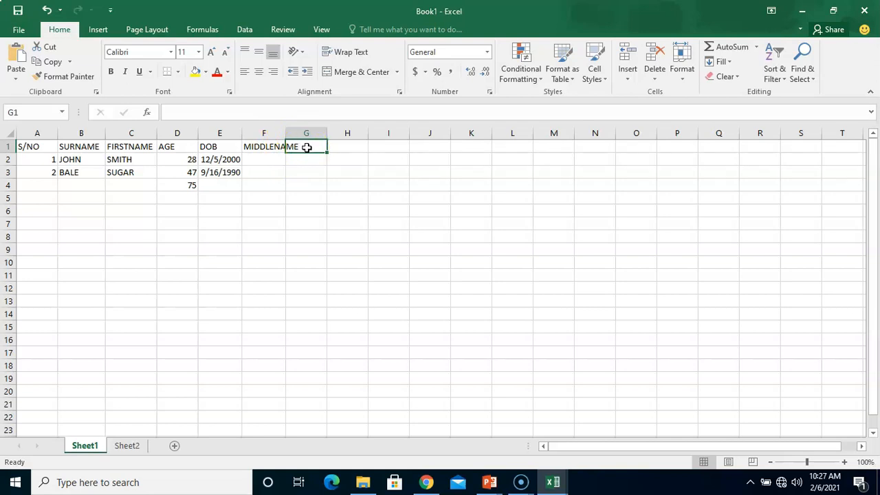
{"action": "type", "text": "SEX"}
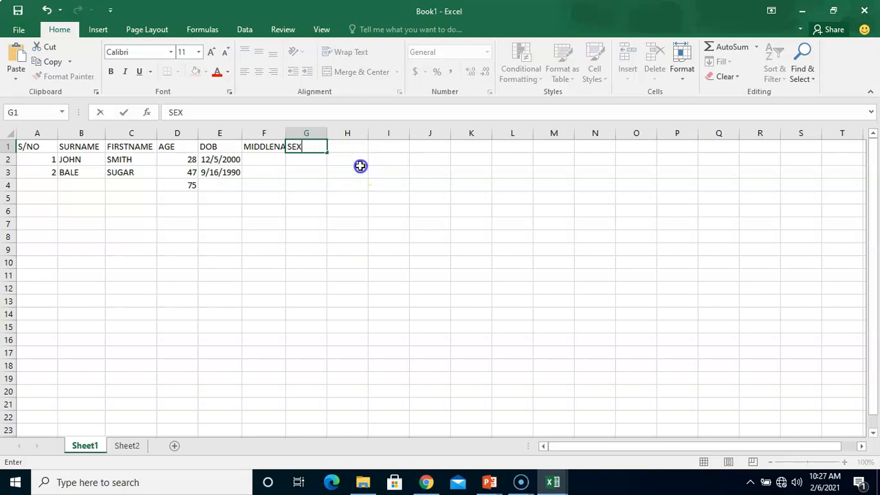
{"action": "left_click", "coordinate": [358, 169]}
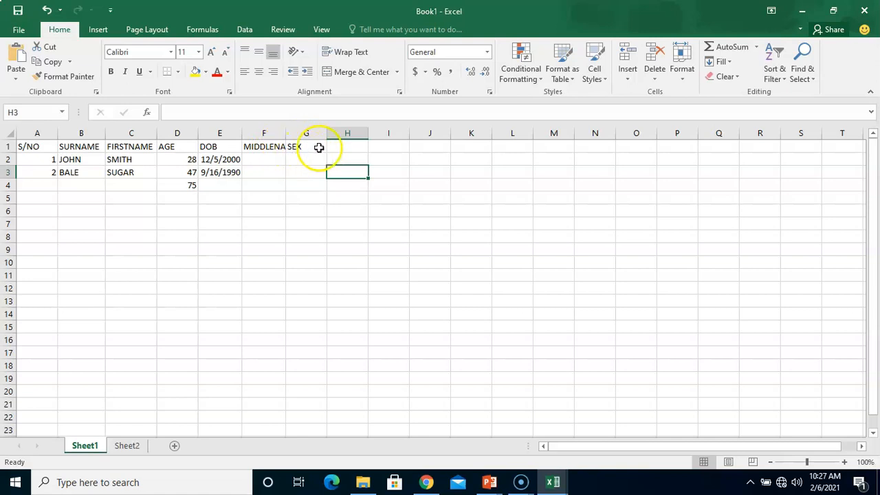
Widen column F so the whole MIDDLENAME heading fits in its cell.
{"action": "left_click", "coordinate": [313, 147]}
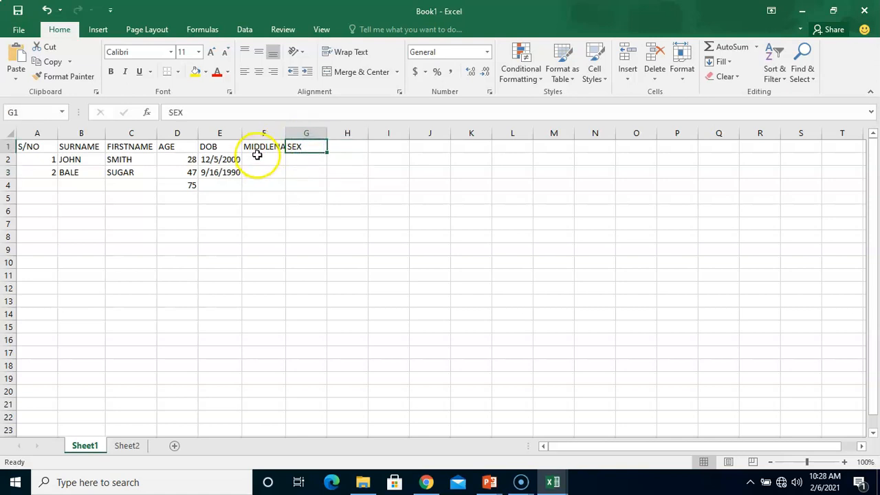
{"action": "left_click", "coordinate": [282, 157]}
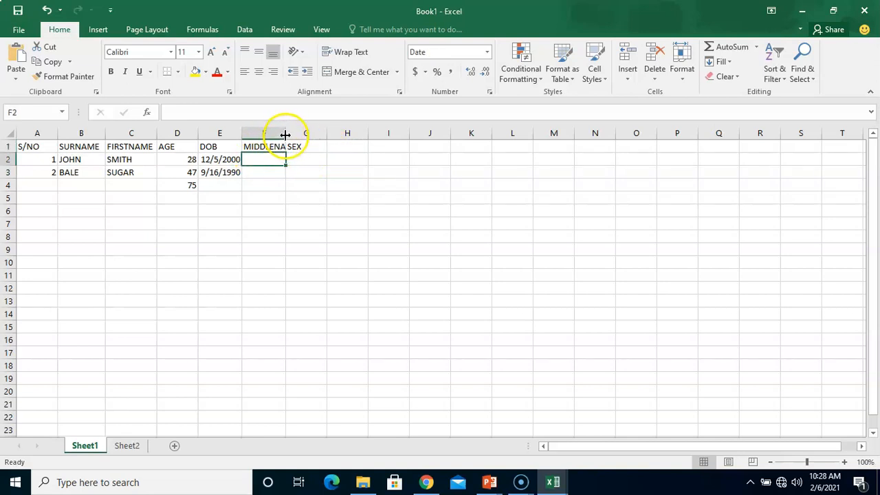
{"action": "left_click_drag", "start_coordinate": [285, 133], "coordinate": [301, 133]}
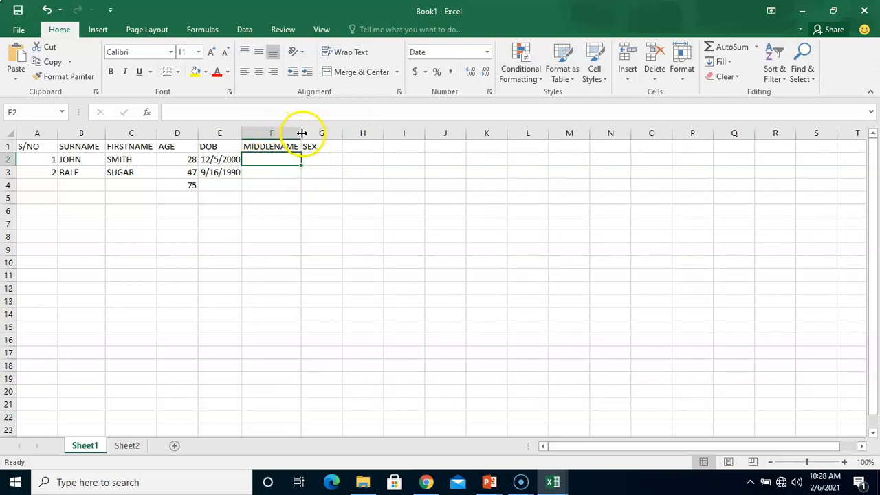
{"action": "left_click", "coordinate": [276, 183]}
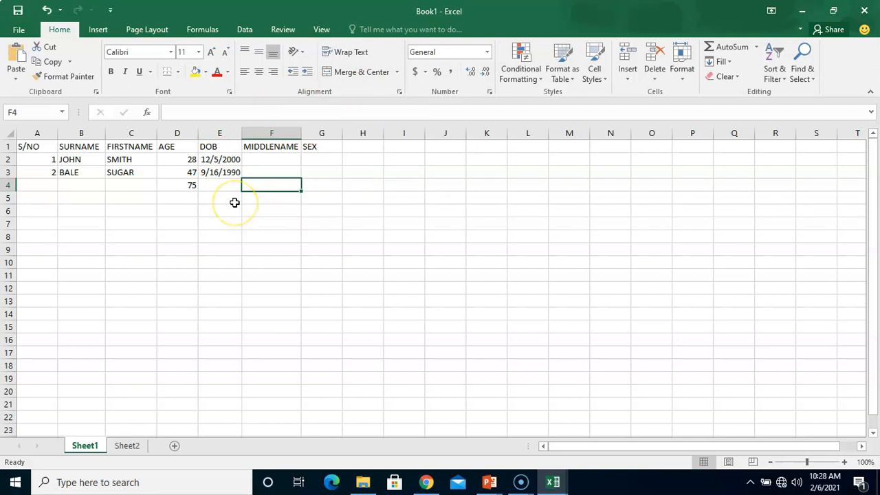
Start saving the workbook for the first time and browse to the Desktop as the save location.
{"action": "left_click", "coordinate": [23, 32]}
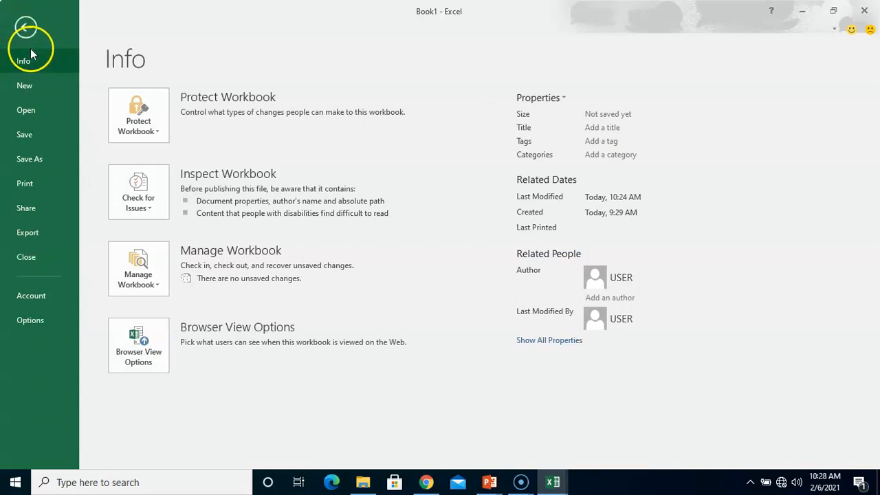
{"action": "left_click", "coordinate": [33, 134]}
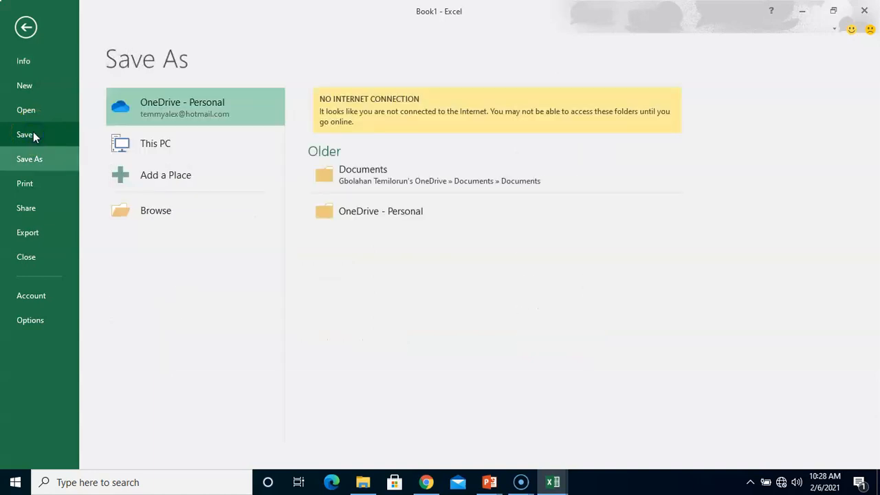
{"action": "left_click", "coordinate": [168, 211]}
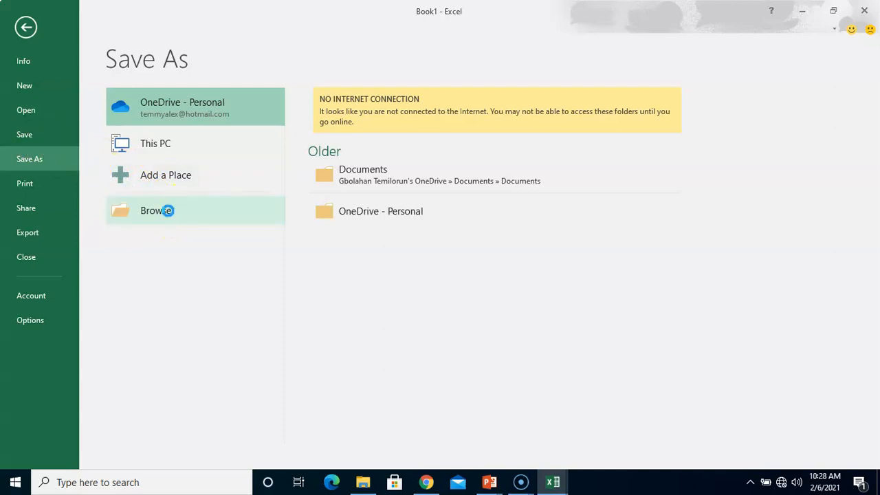
{"action": "left_click", "coordinate": [168, 214]}
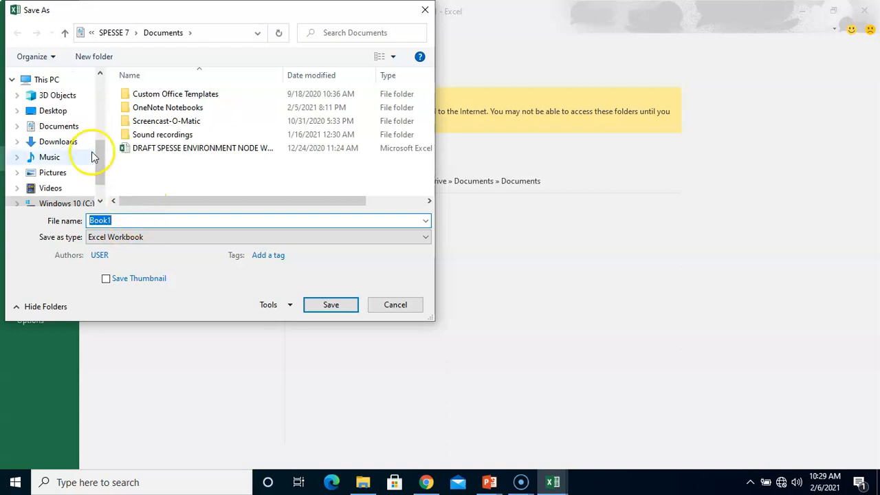
{"action": "left_click_drag", "start_coordinate": [100, 152], "coordinate": [92, 126]}
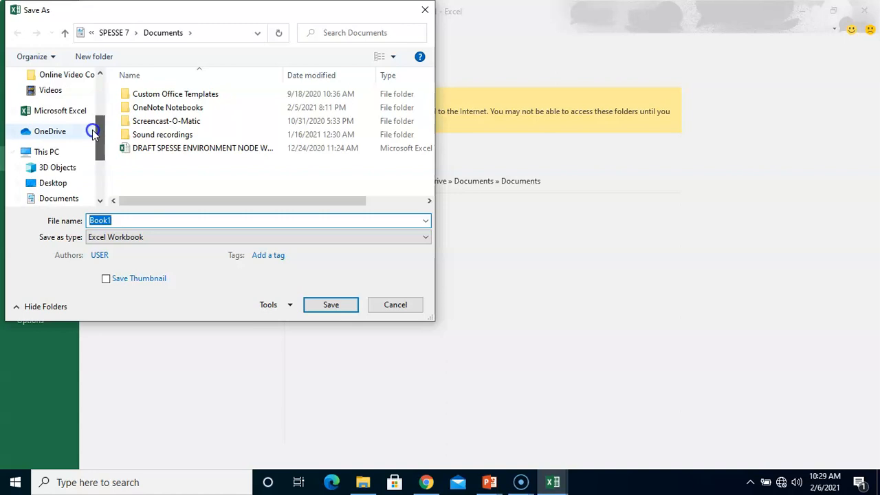
{"action": "left_click", "coordinate": [53, 183]}
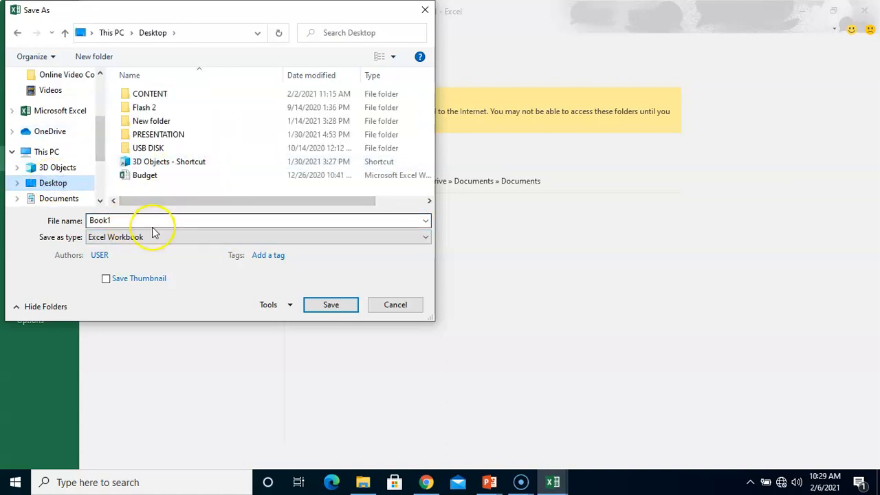
Set the file name to Test1 and open the choice of file types for saving the workbook.
{"action": "left_click_drag", "start_coordinate": [111, 220], "coordinate": [77, 223]}
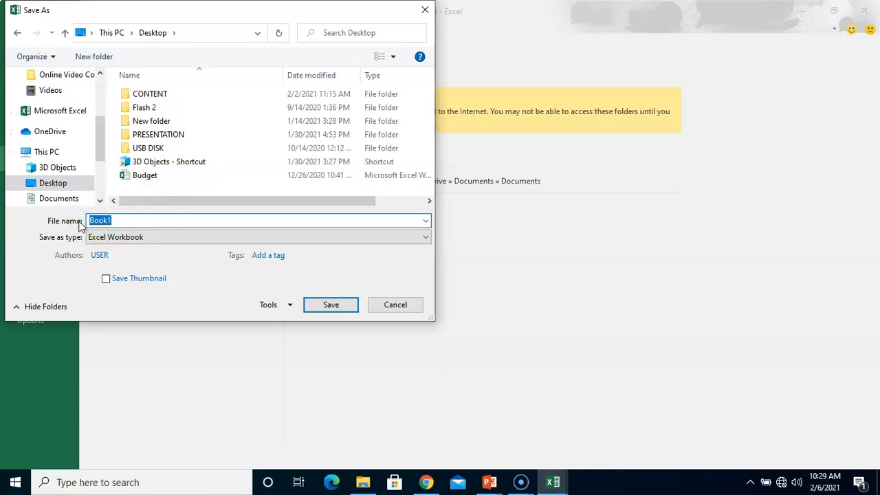
{"action": "type", "text": "tE"}
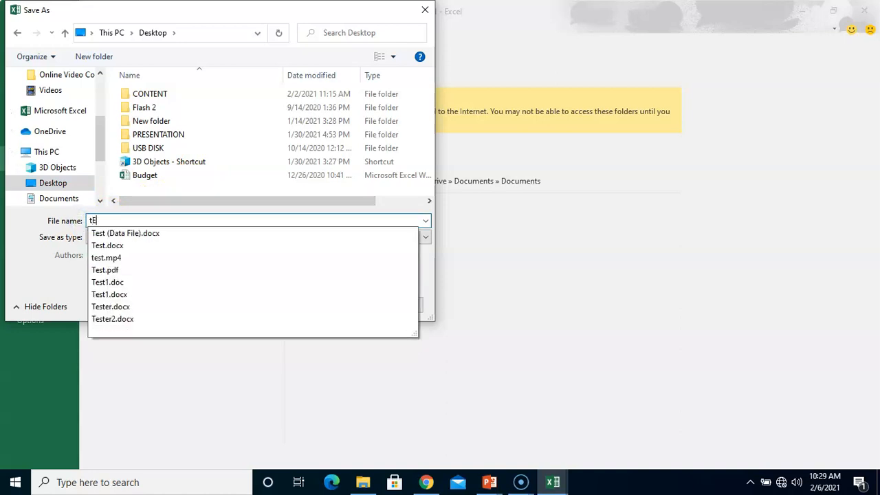
{"action": "key", "text": "BackSpace"}
{"action": "key", "text": "BackSpace"}
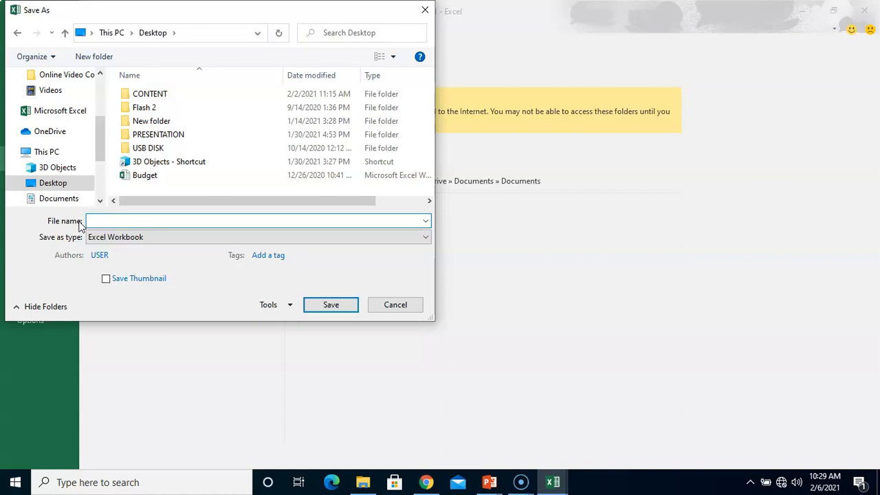
{"action": "type", "text": "Test1"}
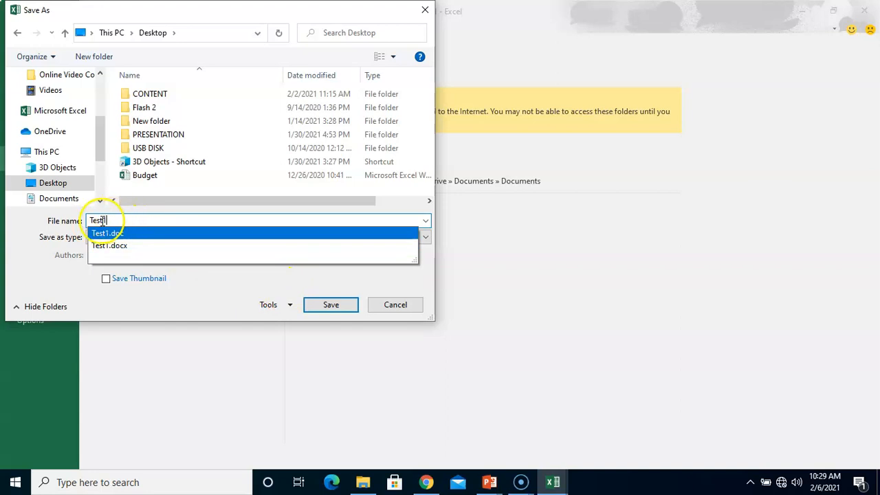
{"action": "left_click", "coordinate": [65, 287]}
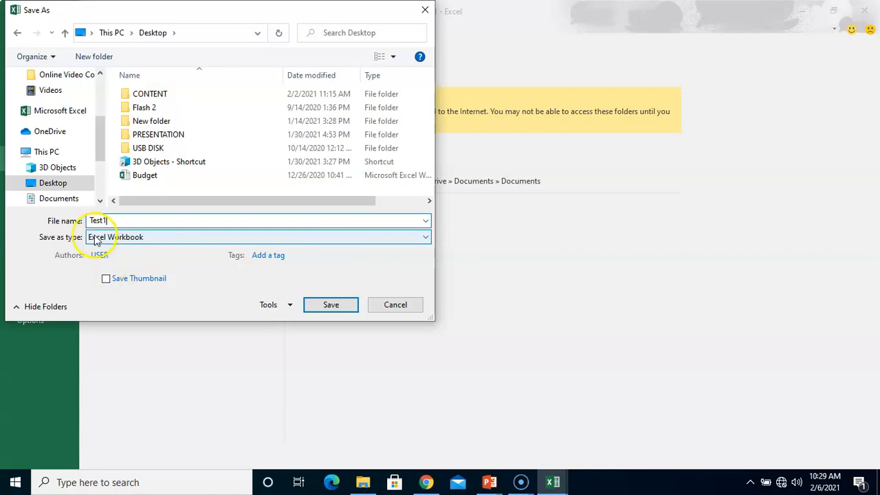
{"action": "left_click", "coordinate": [201, 244]}
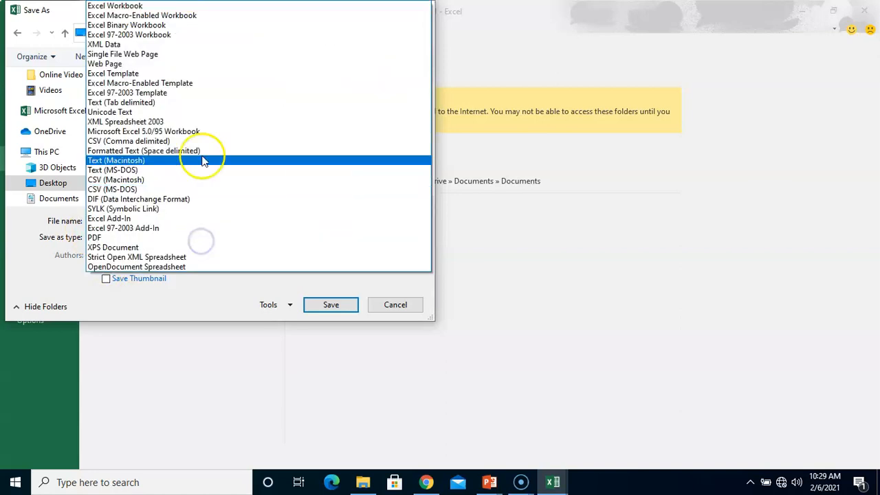
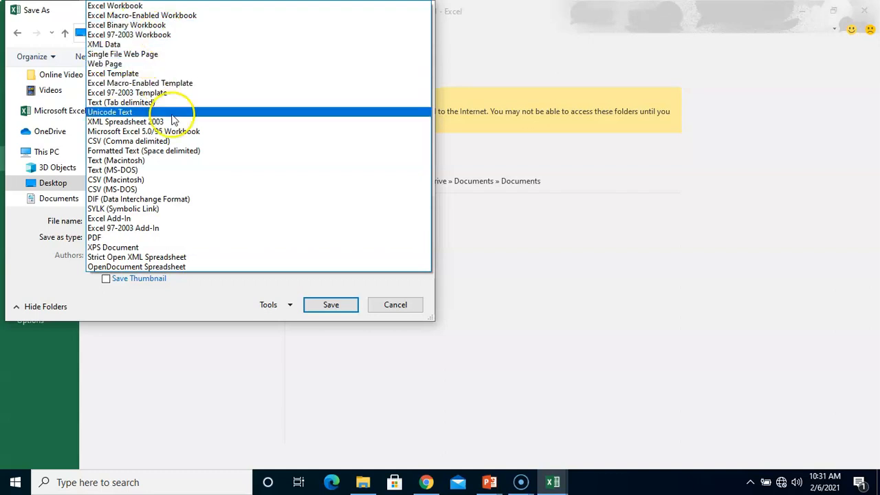
Keep Excel Workbook as the file type and save the workbook as Test1 on the Desktop.
{"action": "left_click", "coordinate": [161, 6]}
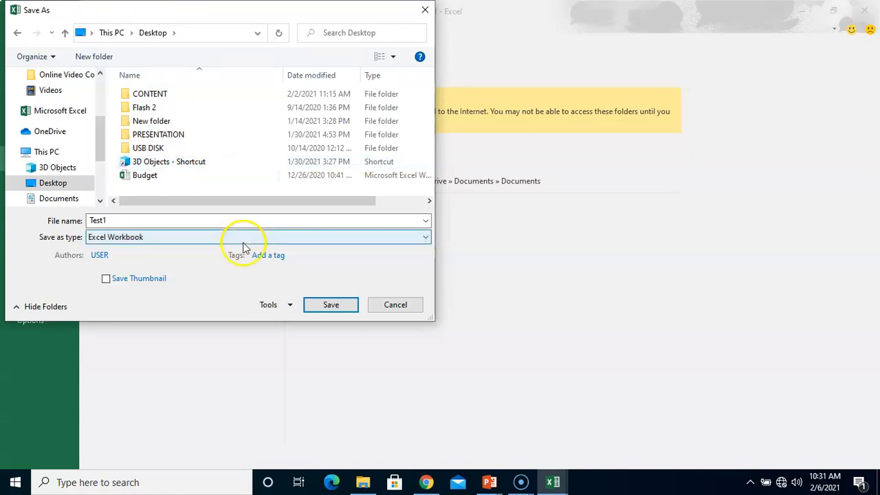
{"action": "left_click", "coordinate": [143, 238]}
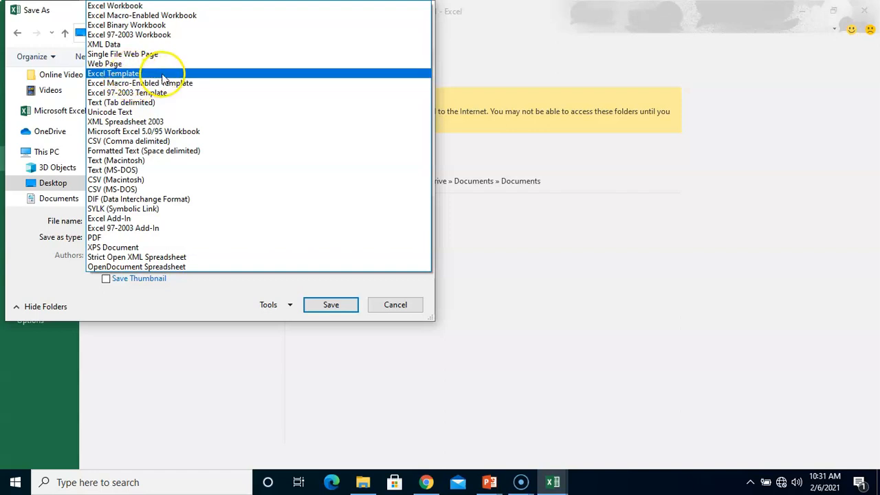
{"action": "left_click", "coordinate": [217, 297]}
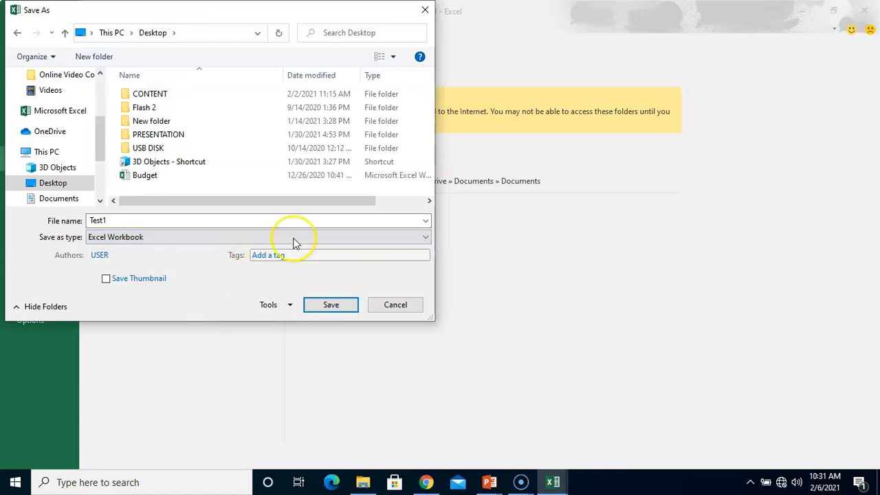
{"action": "left_click", "coordinate": [316, 248]}
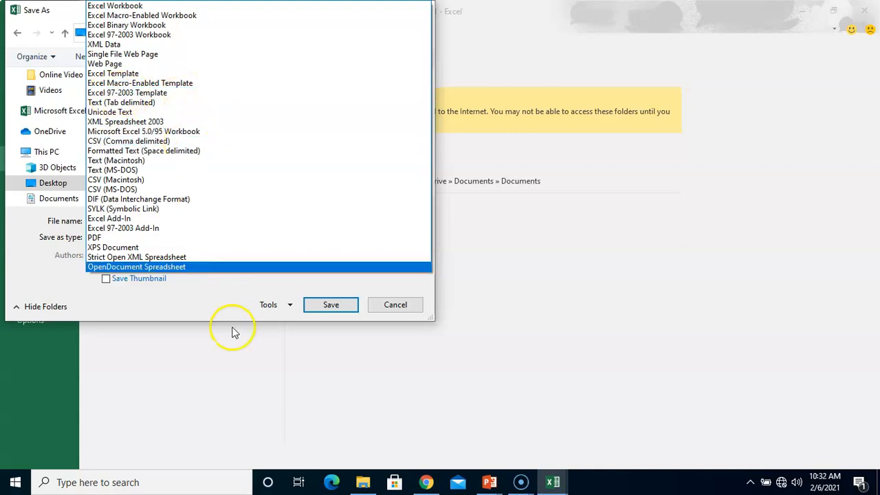
{"action": "left_click", "coordinate": [311, 348]}
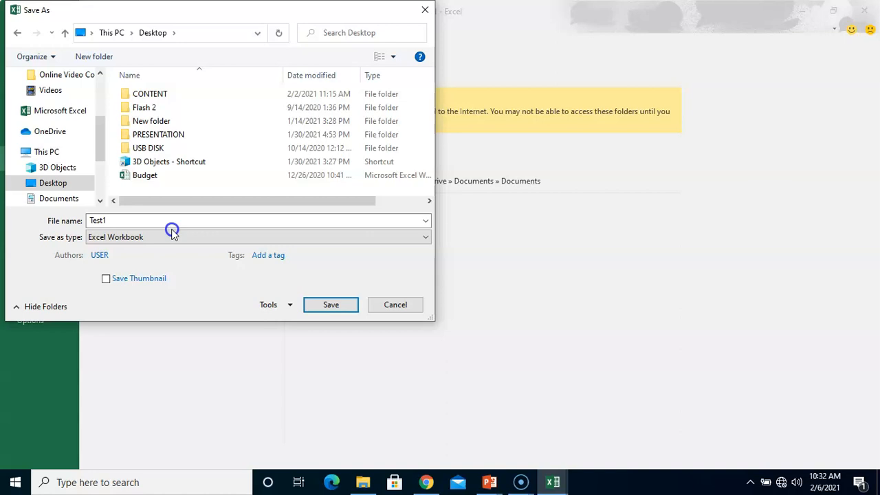
{"action": "left_click", "coordinate": [334, 307]}
{"action": "left_click", "coordinate": [331, 305]}
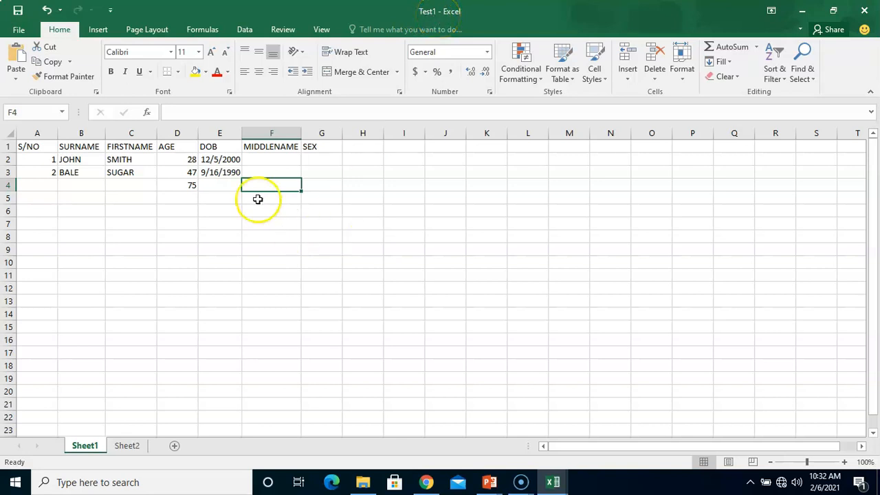
Complete the first record by entering the middle name in capitals in cell F2 and M in cell G2.
{"action": "left_click", "coordinate": [165, 198]}
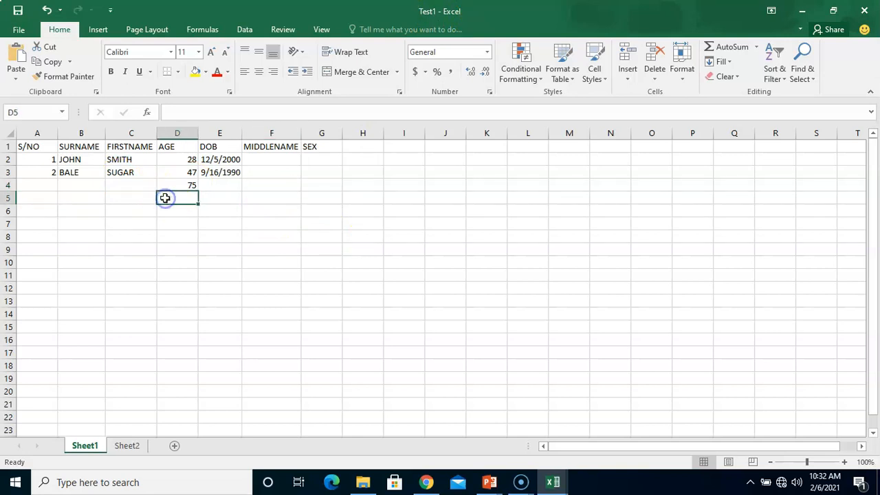
{"action": "left_click", "coordinate": [265, 159]}
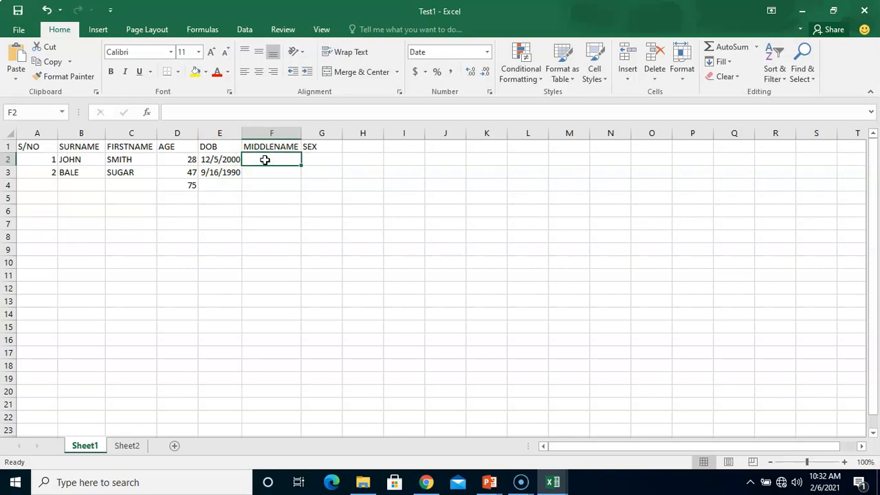
{"action": "type", "text": "joy"}
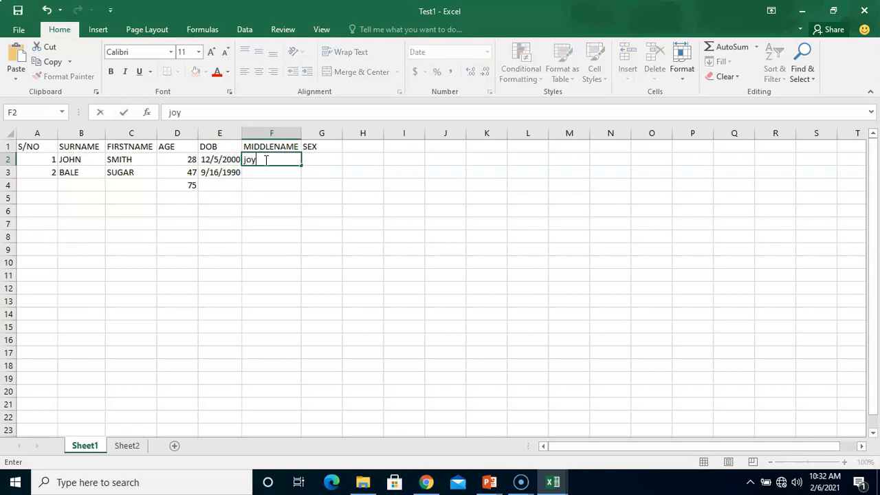
{"action": "key", "text": "BackSpace"}
{"action": "key", "text": "BackSpace"}
{"action": "key", "text": "BackSpace"}
{"action": "type", "text": "JOY"}
{"action": "left_click", "coordinate": [316, 163]}
{"action": "type", "text": "M"}
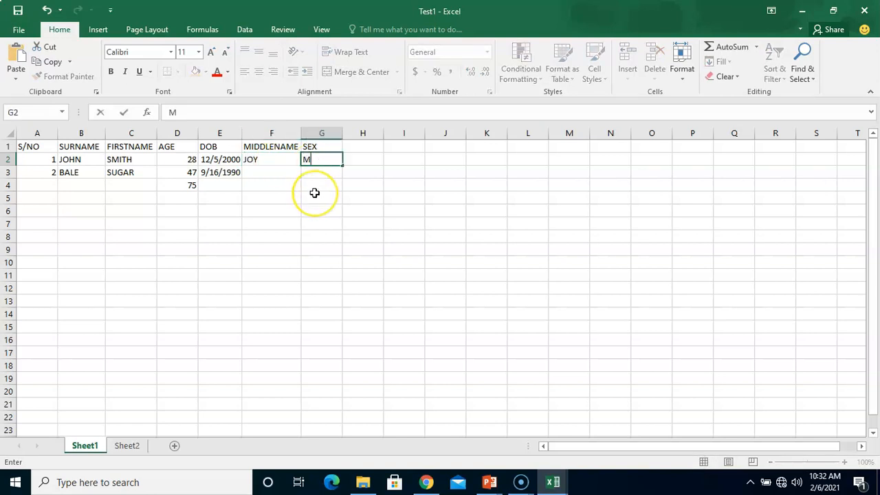
Save the new entries to the existing Test1 workbook.
{"action": "left_click", "coordinate": [19, 12]}
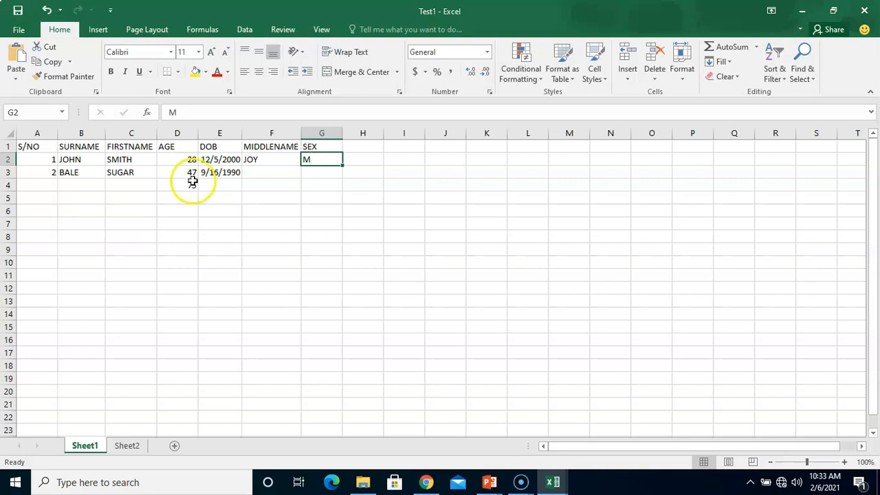
{"action": "left_click", "coordinate": [19, 31]}
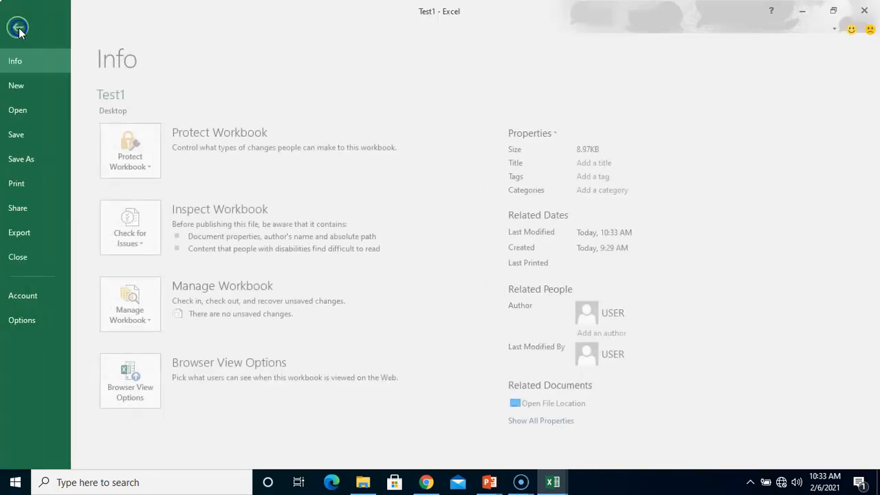
{"action": "left_click", "coordinate": [25, 136]}
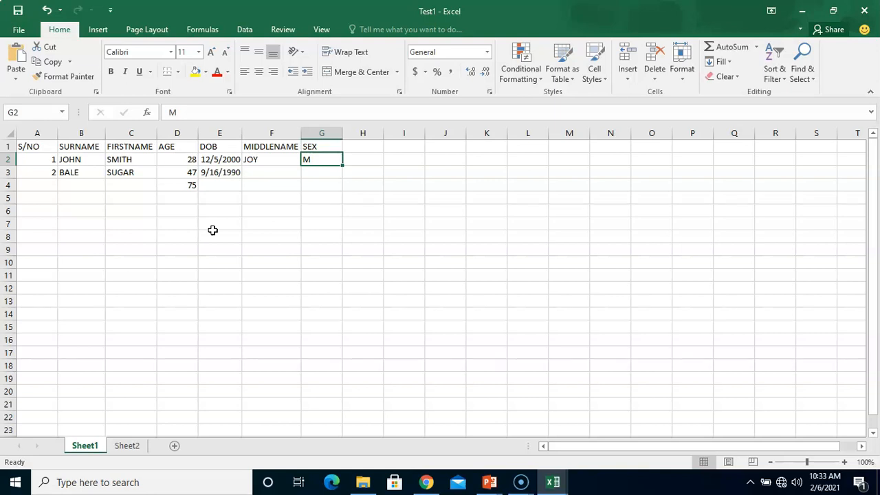
{"action": "left_click", "coordinate": [19, 29]}
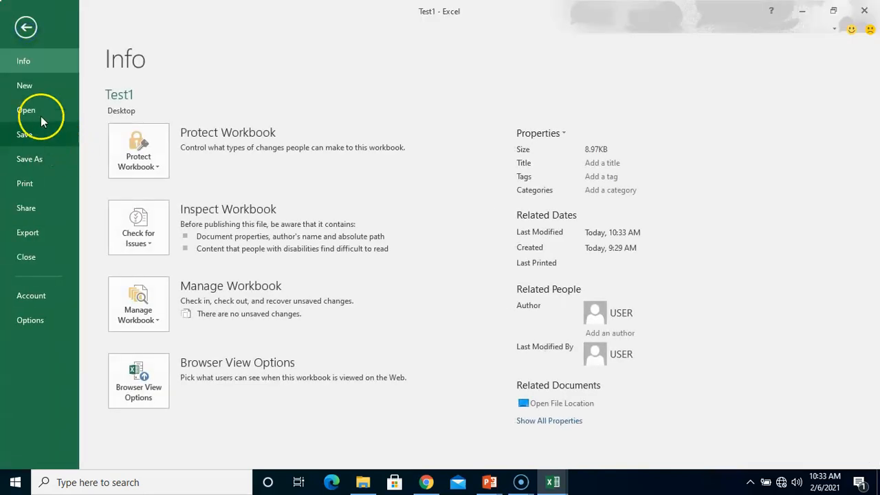
{"action": "left_click", "coordinate": [26, 28]}
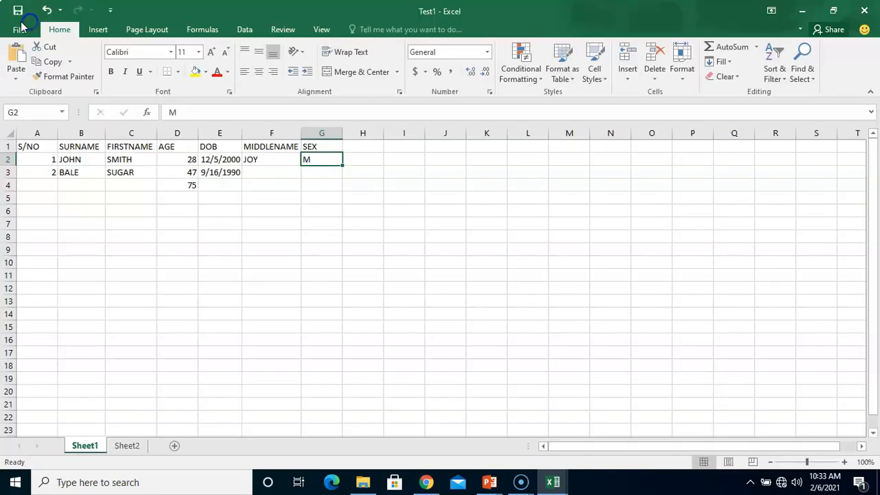
{"action": "left_click", "coordinate": [19, 29]}
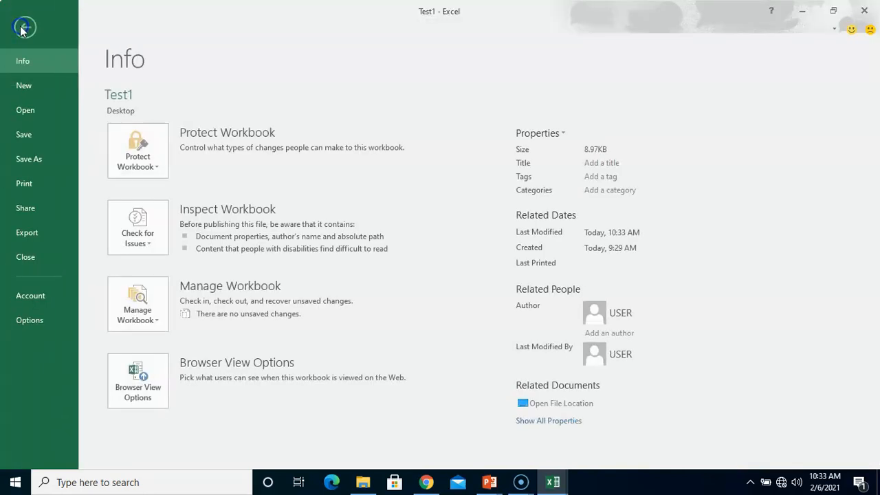
{"action": "left_click", "coordinate": [27, 161]}
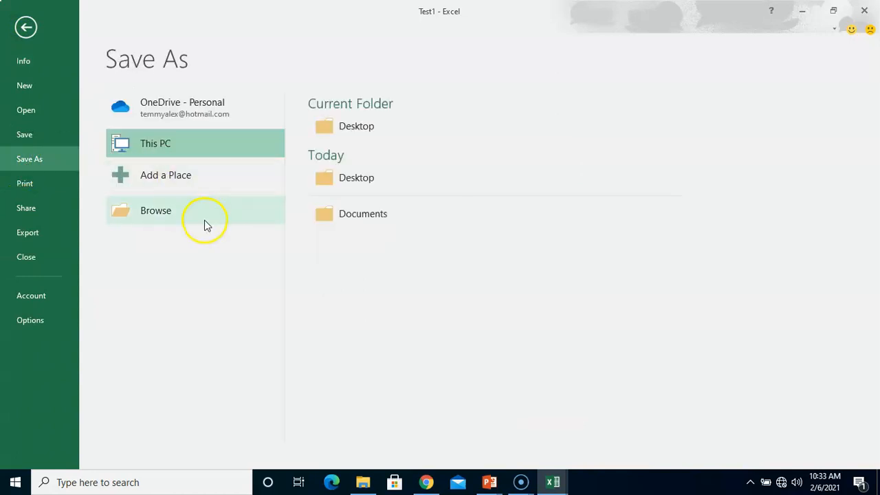
{"action": "left_click", "coordinate": [176, 208]}
{"action": "left_click", "coordinate": [177, 235]}
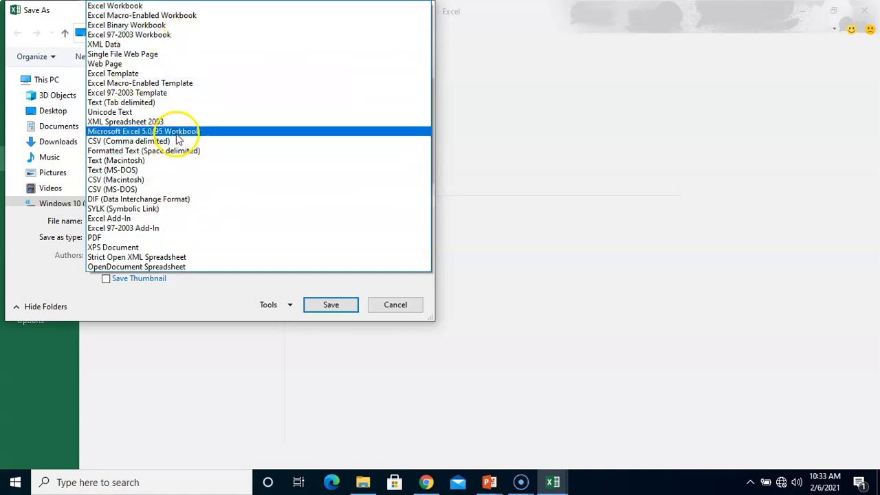
{"action": "left_click", "coordinate": [38, 279]}
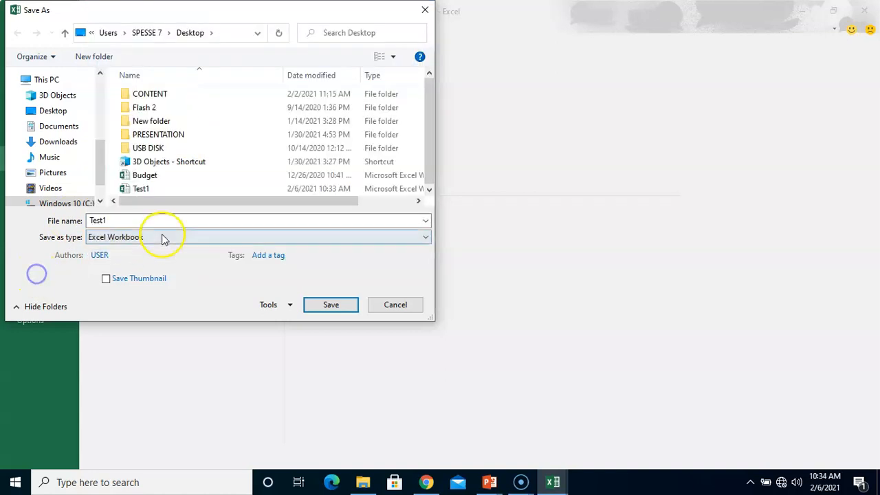
{"action": "left_click", "coordinate": [103, 220]}
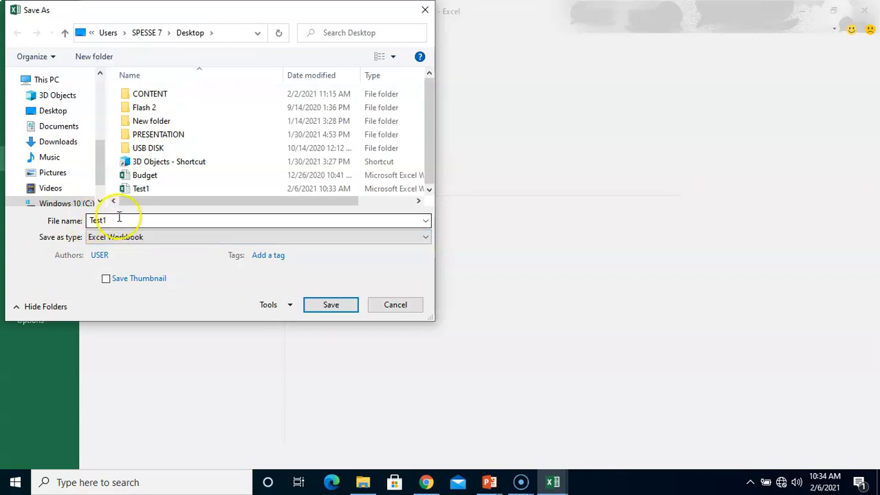
{"action": "double_click", "coordinate": [112, 220]}
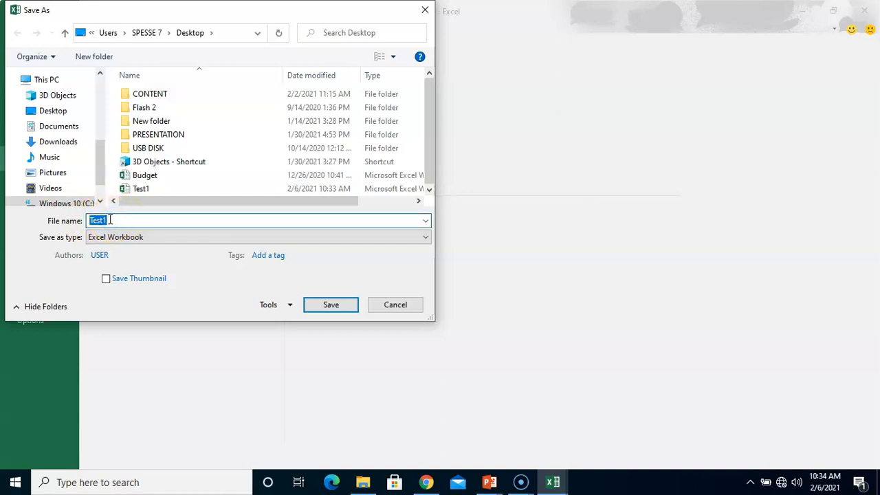
{"action": "left_click", "coordinate": [386, 307]}
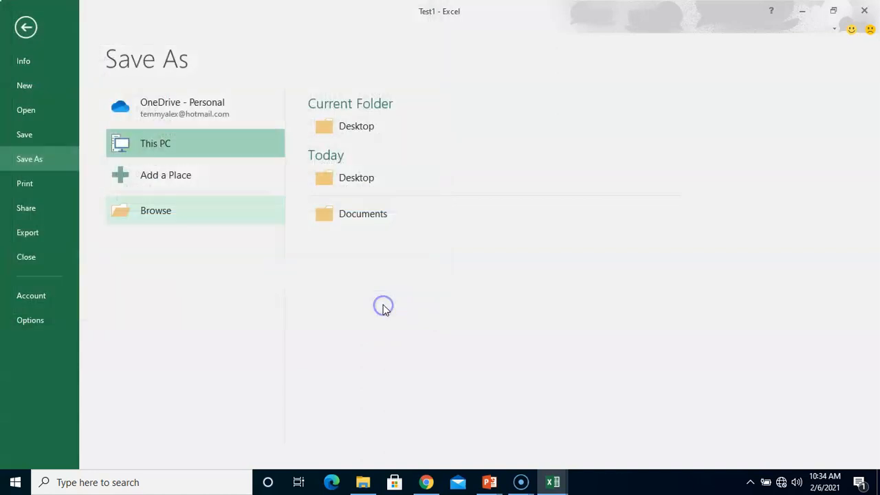
{"action": "left_click", "coordinate": [26, 27]}
Save a copy of the workbook on the Desktop under the new name Test2, as an Excel Workbook.
{"action": "left_click", "coordinate": [20, 29]}
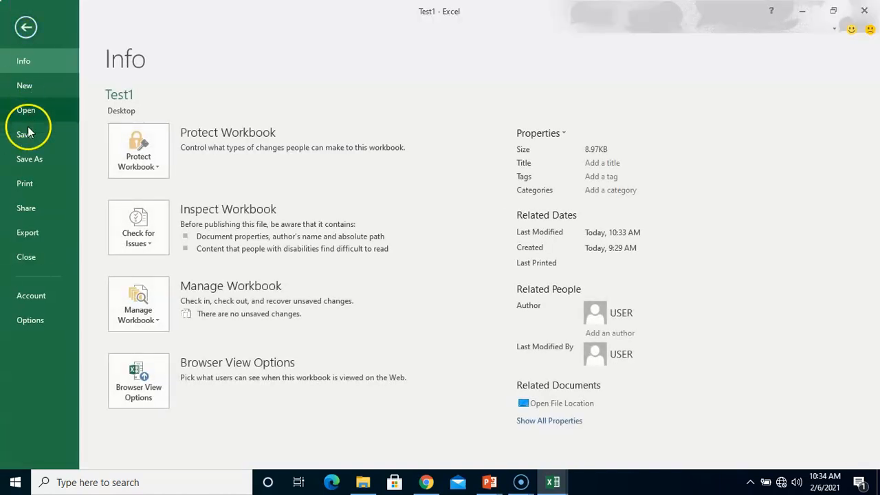
{"action": "left_click", "coordinate": [35, 163]}
{"action": "left_click", "coordinate": [177, 216]}
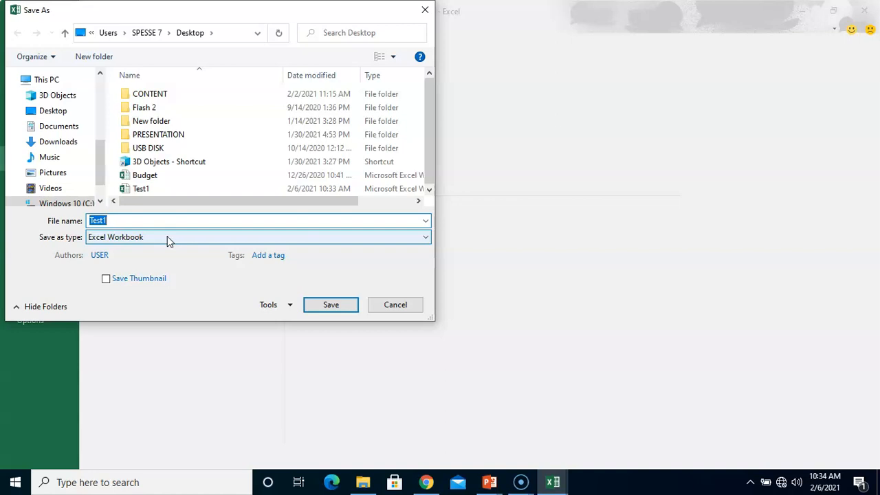
{"action": "left_click", "coordinate": [124, 218]}
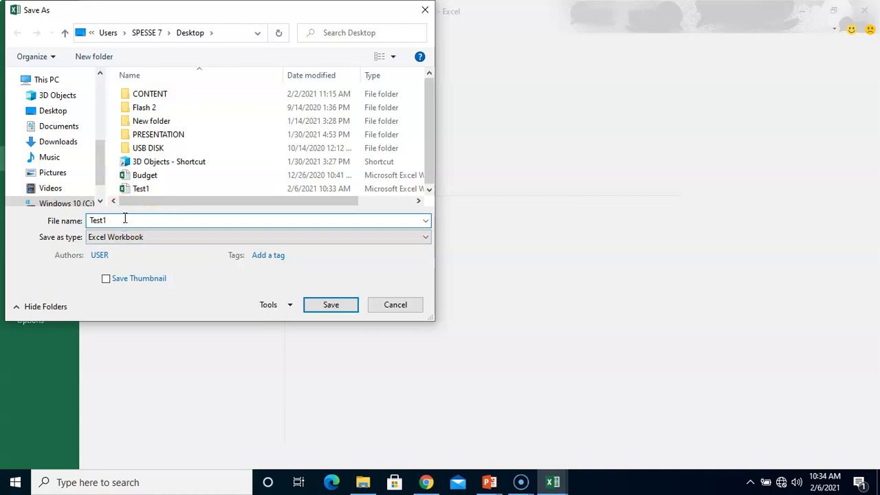
{"action": "key", "text": "BackSpace"}
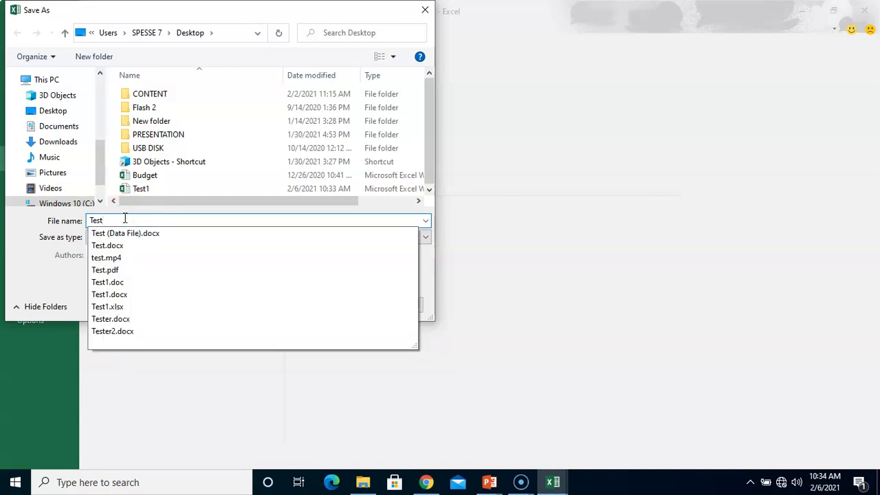
{"action": "type", "text": "2"}
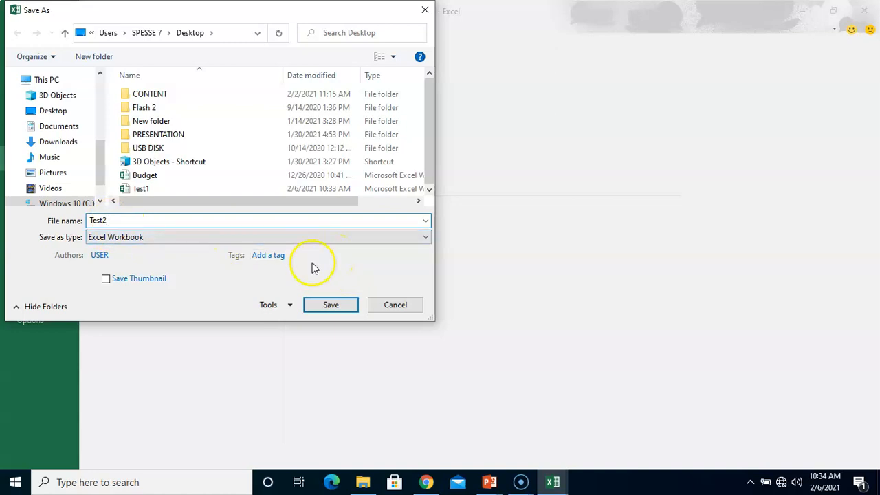
{"action": "left_click", "coordinate": [333, 308]}
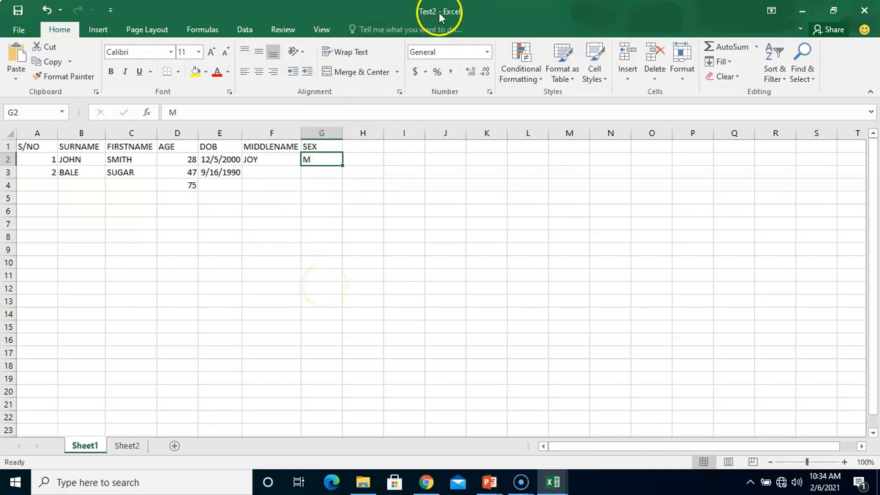
Reopen the Test1 workbook from the list of recent files.
{"action": "left_click", "coordinate": [18, 30]}
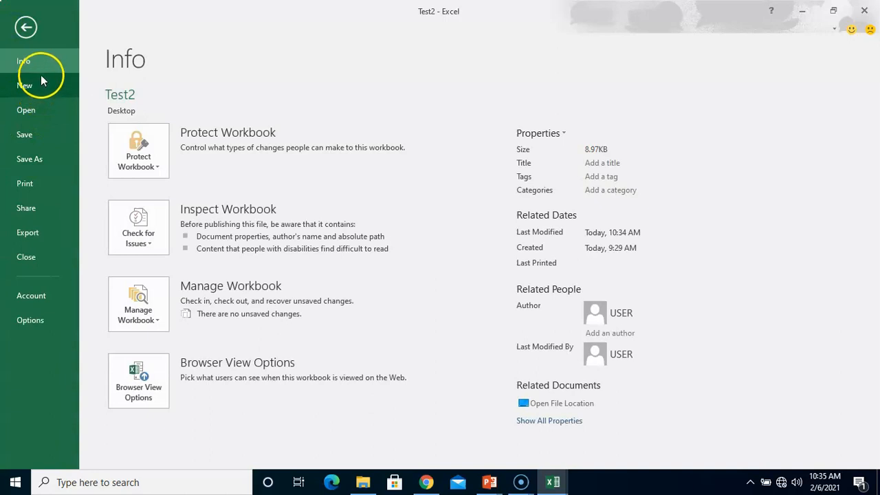
{"action": "left_click", "coordinate": [39, 115]}
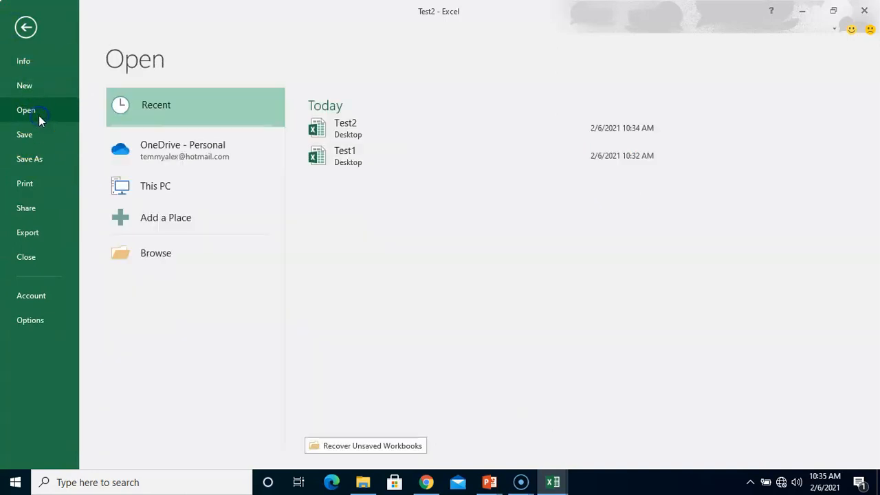
{"action": "left_click", "coordinate": [323, 156]}
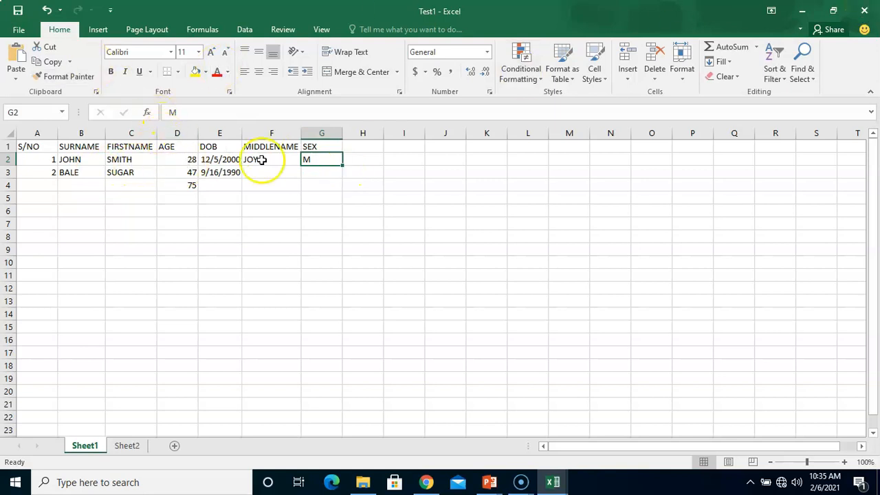
Close the Test1 workbook and the Test2 workbook without exiting the program.
{"action": "left_click", "coordinate": [15, 31]}
{"action": "left_click", "coordinate": [23, 254]}
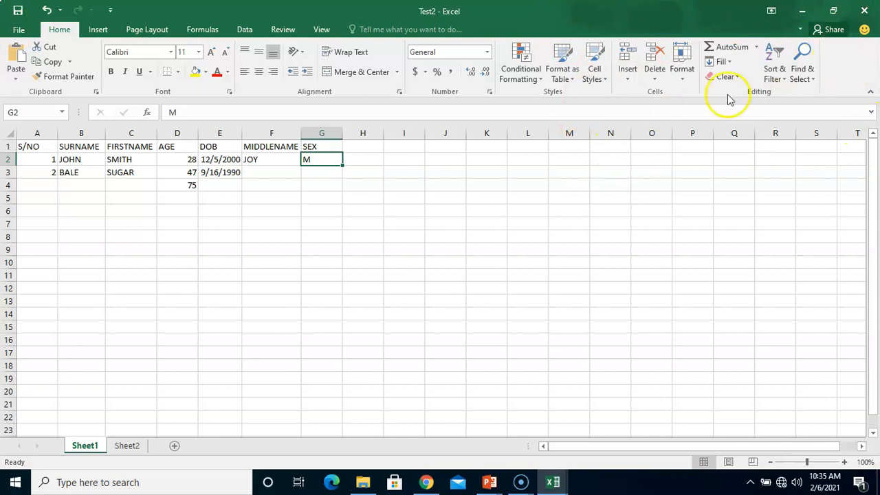
{"action": "left_click", "coordinate": [25, 31]}
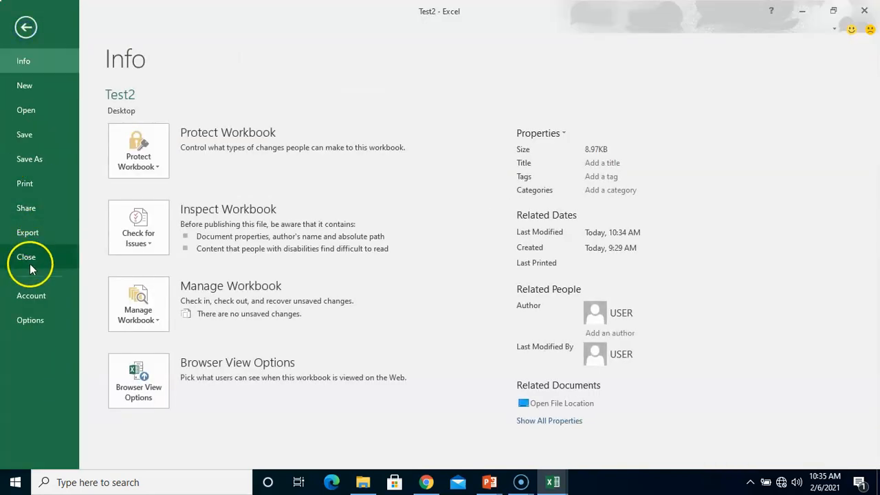
{"action": "left_click", "coordinate": [27, 258]}
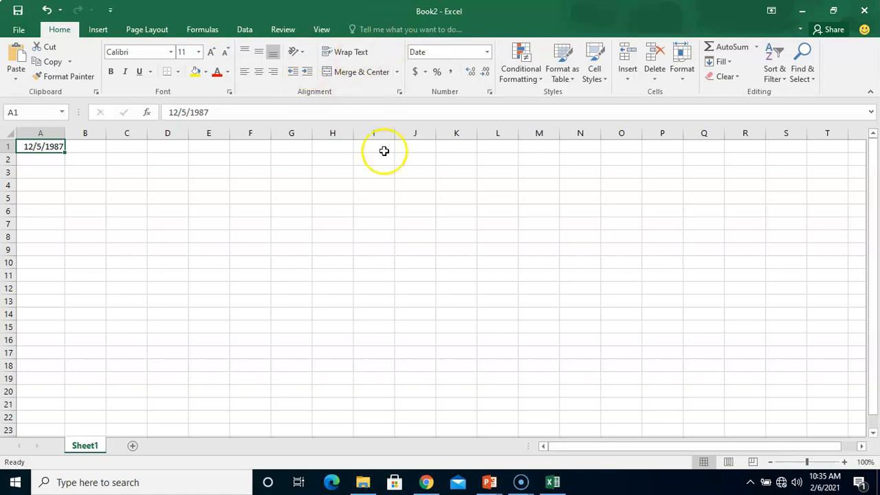
Close the Book2 workbook without saving its changes, and exit the program.
{"action": "left_click", "coordinate": [17, 29]}
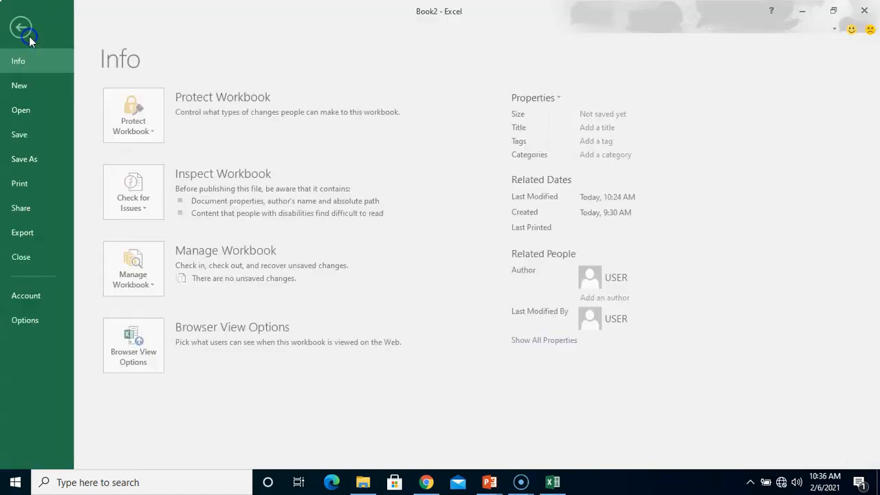
{"action": "left_click", "coordinate": [26, 260]}
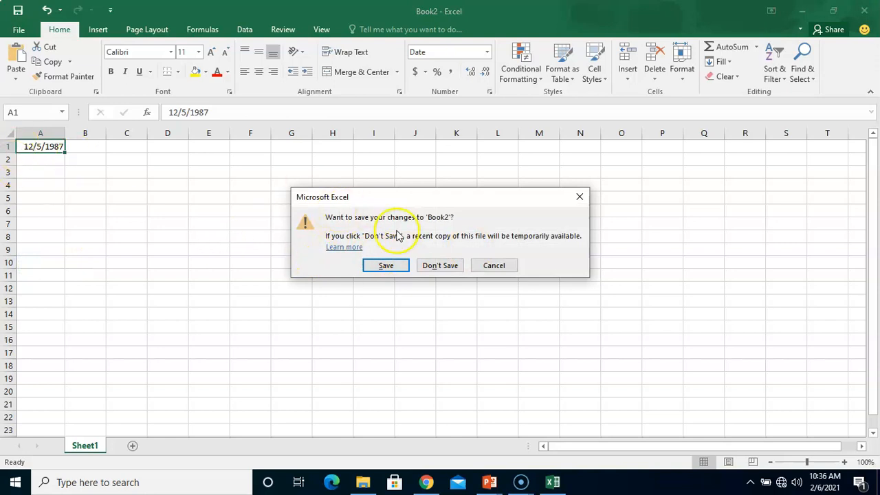
{"action": "left_click", "coordinate": [395, 269]}
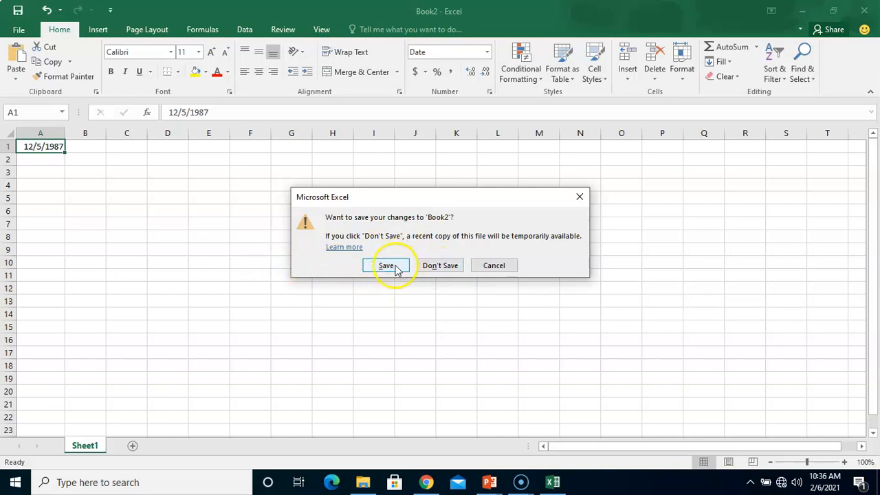
{"action": "left_click", "coordinate": [441, 266]}
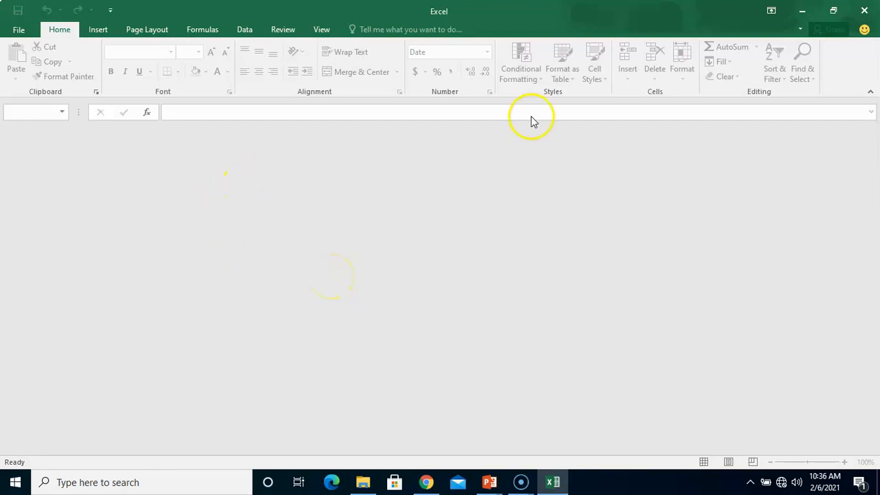
{"action": "left_click", "coordinate": [861, 11]}
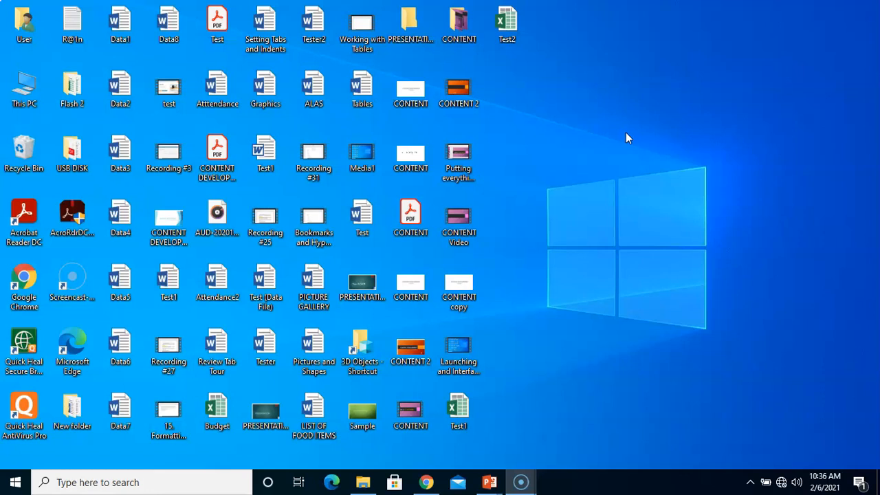
Open the Test1 Excel workbook from its file on the desktop.
{"action": "left_click", "coordinate": [573, 131]}
{"action": "left_click", "coordinate": [617, 113]}
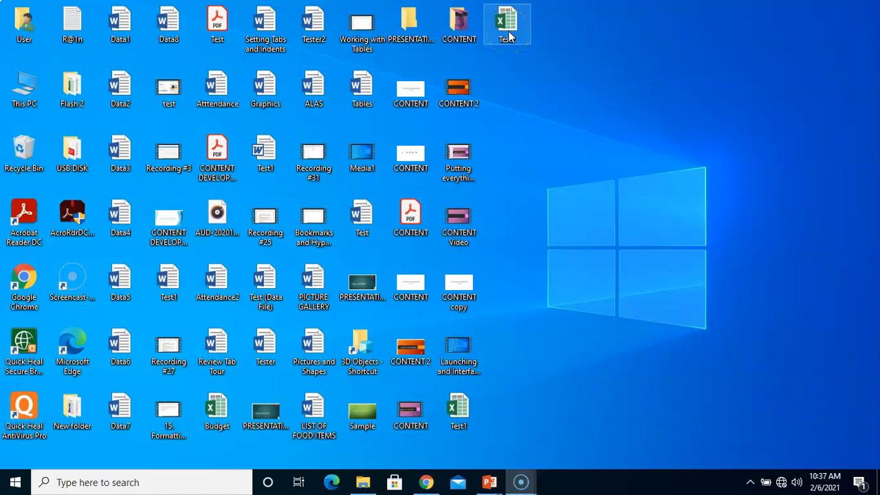
{"action": "right_click", "coordinate": [462, 415]}
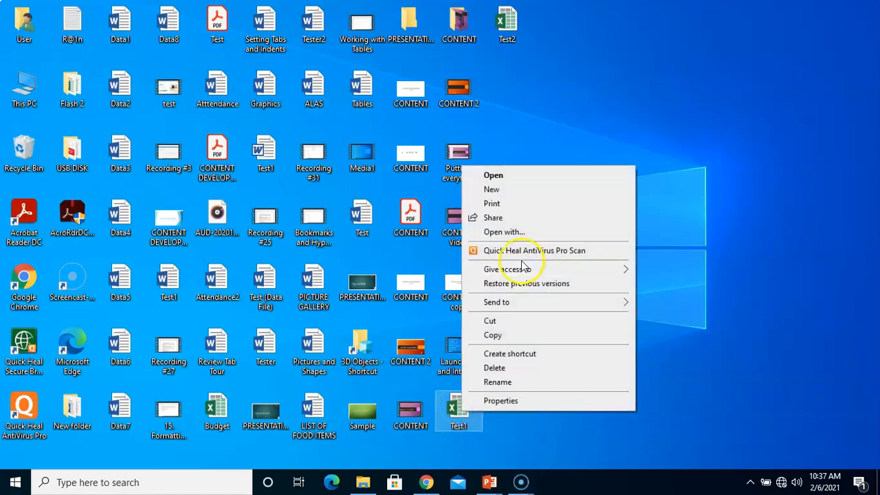
{"action": "left_click", "coordinate": [537, 113]}
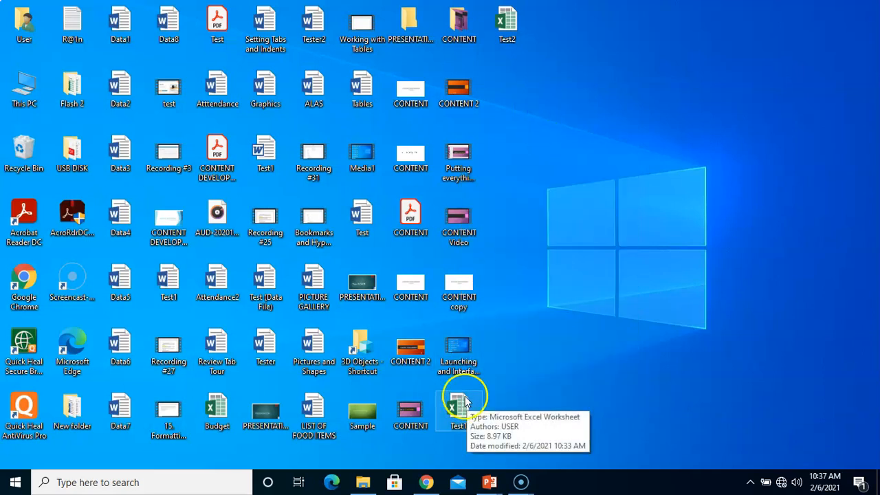
{"action": "left_click", "coordinate": [545, 289]}
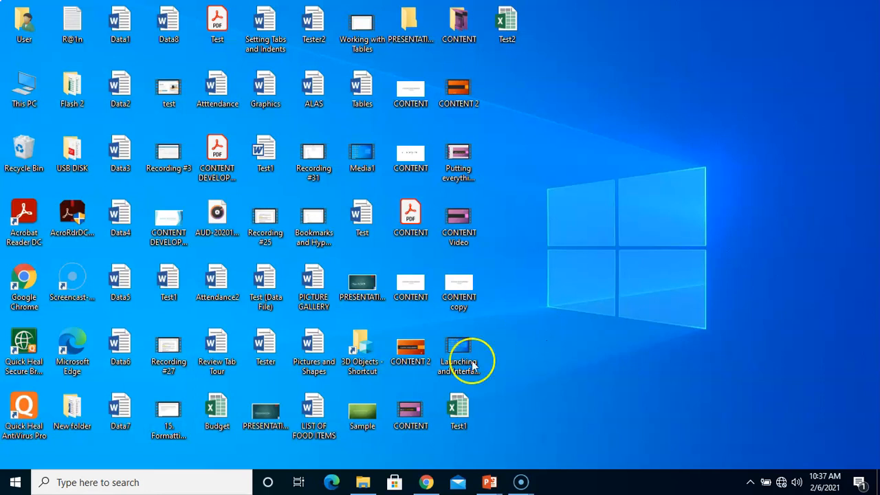
{"action": "double_click", "coordinate": [471, 411]}
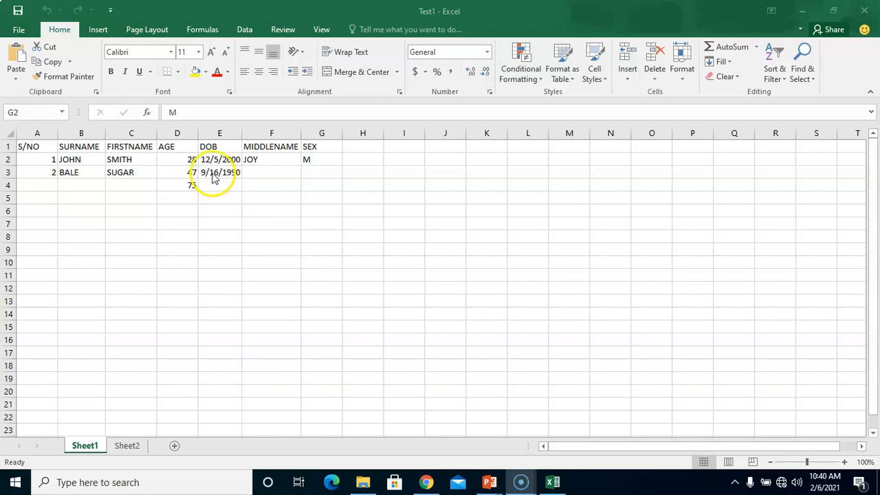
Browse to the Desktop folder from within the program and open the Test2 workbook.
{"action": "left_click", "coordinate": [18, 30]}
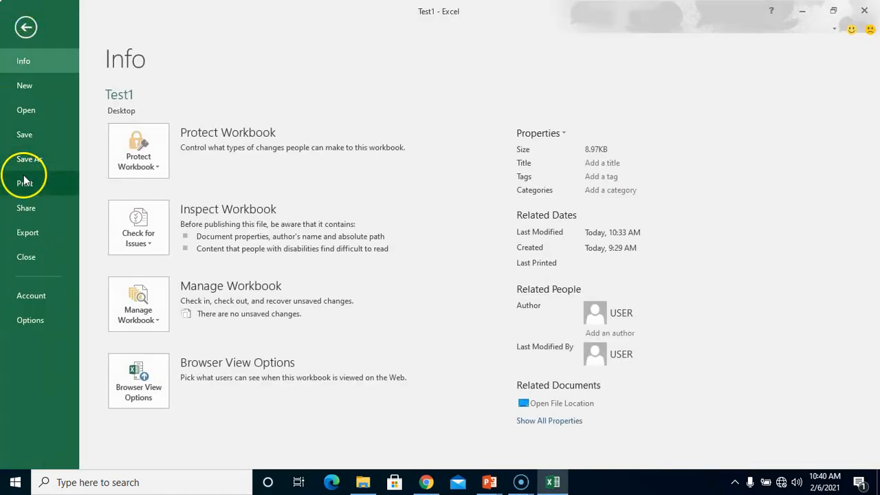
{"action": "left_click", "coordinate": [40, 113]}
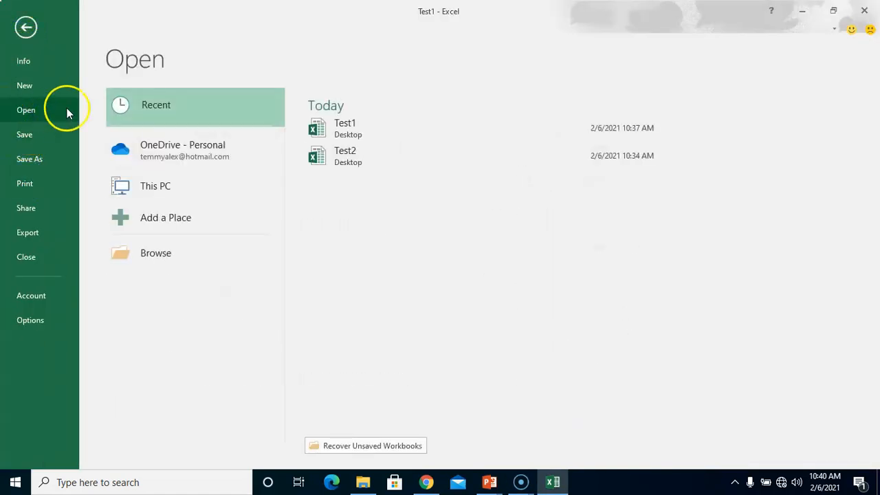
{"action": "left_click", "coordinate": [158, 256]}
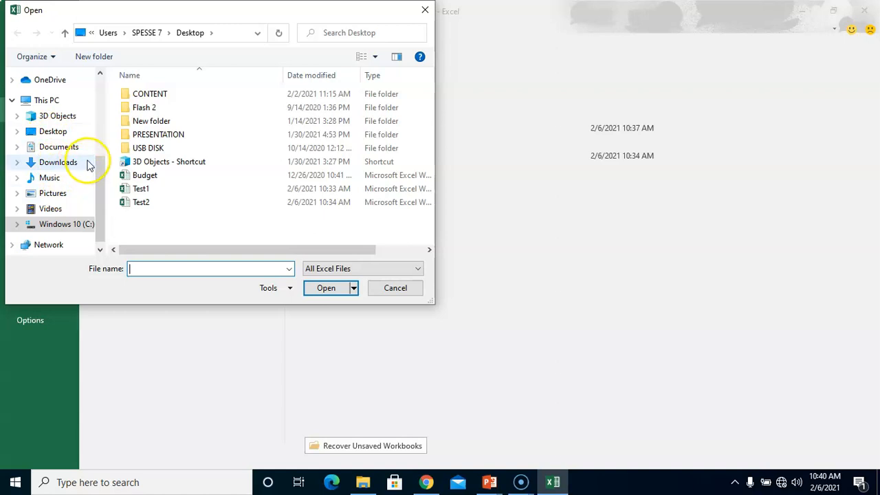
{"action": "left_click", "coordinate": [55, 131]}
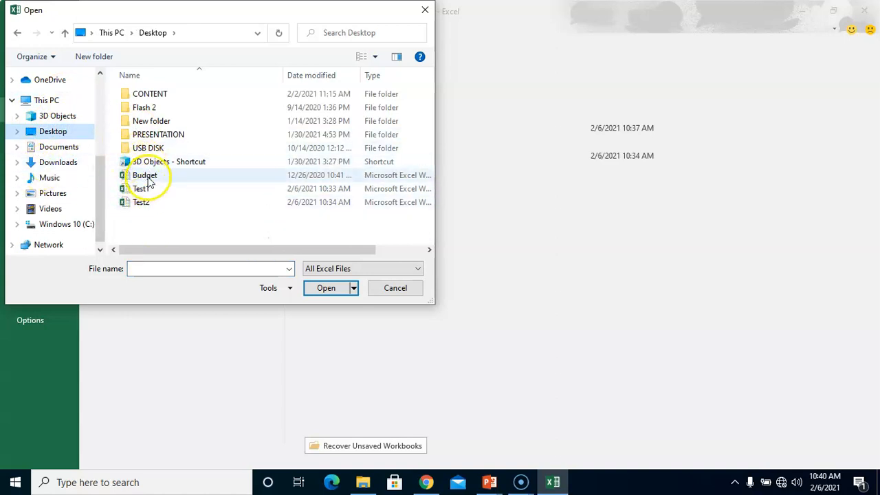
{"action": "left_click", "coordinate": [143, 205]}
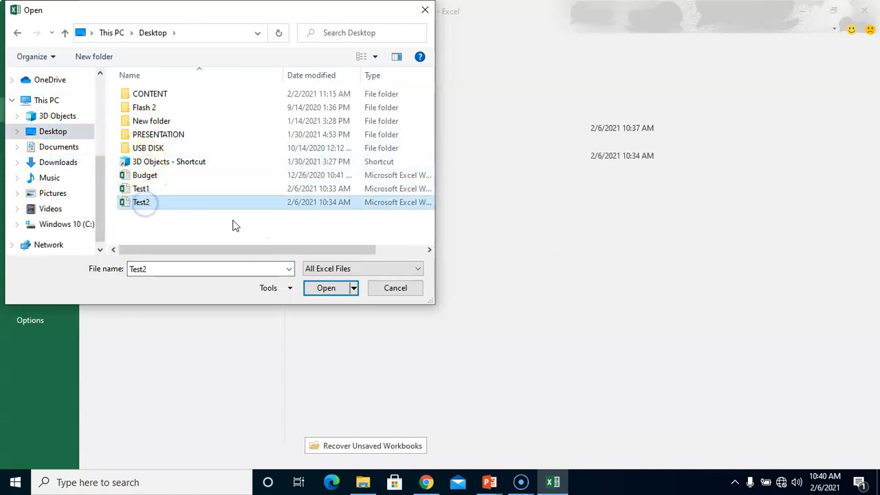
{"action": "left_click", "coordinate": [326, 288]}
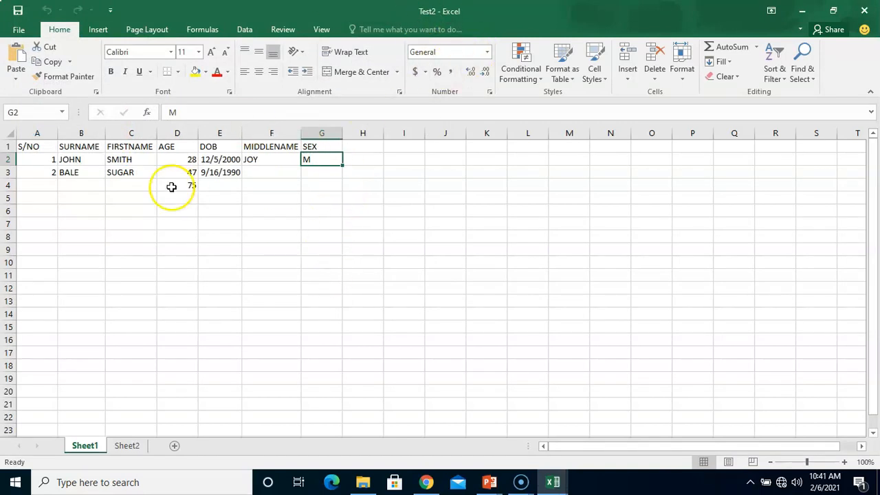
Review the recent workbooks and the locations offered for opening a file, and return to the Test2 sheet.
{"action": "left_click", "coordinate": [19, 32]}
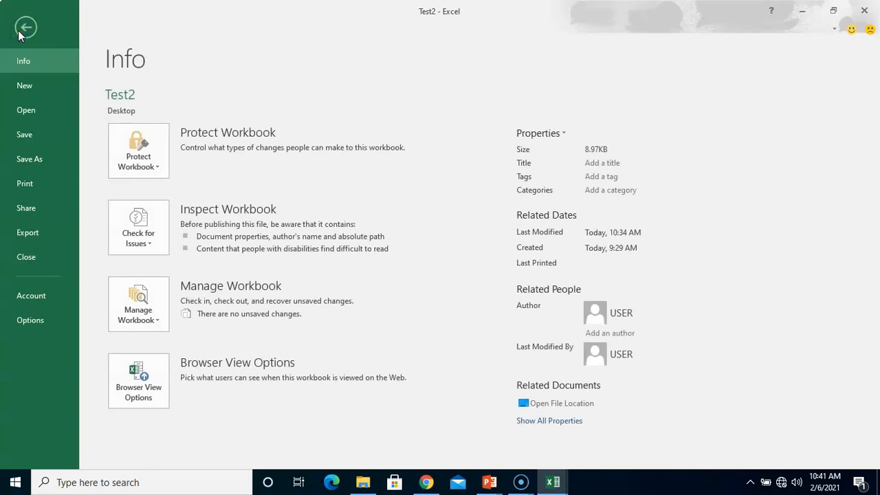
{"action": "left_click", "coordinate": [28, 111]}
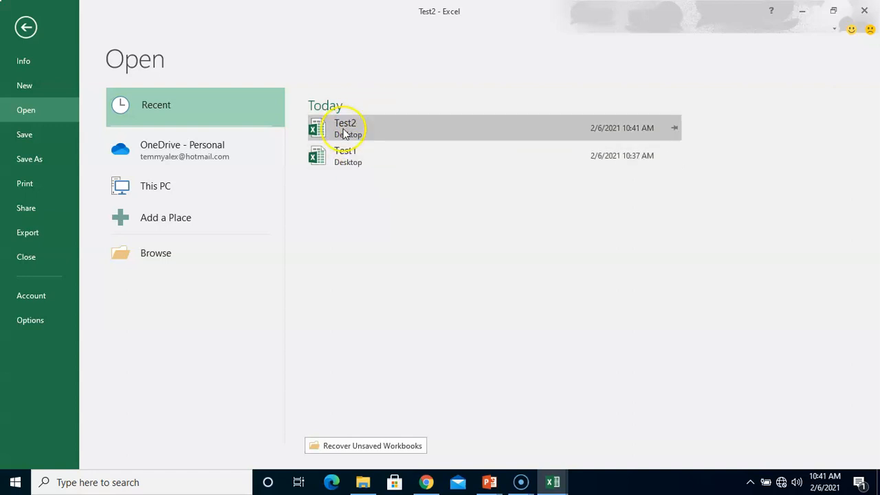
{"action": "left_click", "coordinate": [31, 29]}
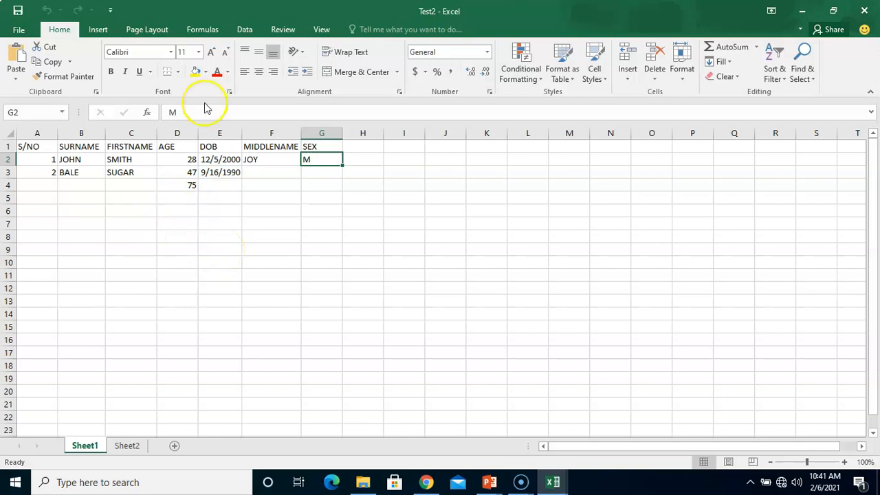
{"action": "left_click", "coordinate": [20, 31]}
{"action": "left_click", "coordinate": [25, 37]}
{"action": "left_click", "coordinate": [20, 31]}
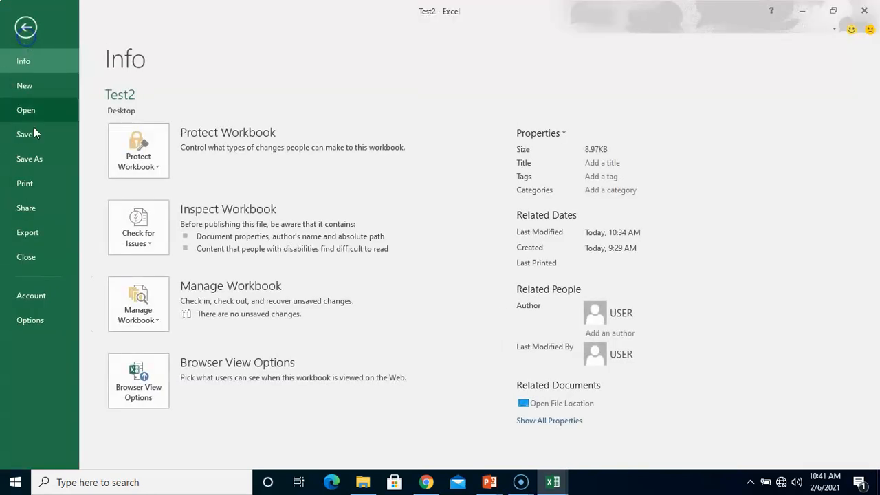
{"action": "left_click", "coordinate": [28, 110]}
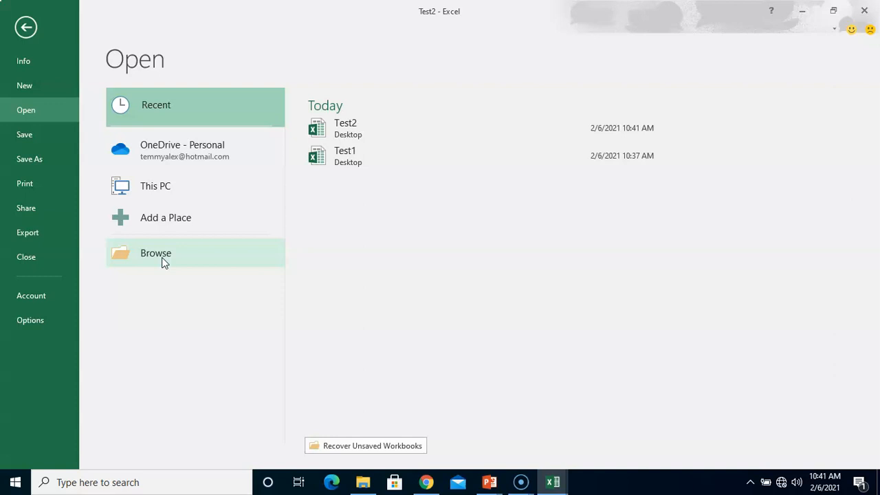
{"action": "left_click", "coordinate": [25, 27]}
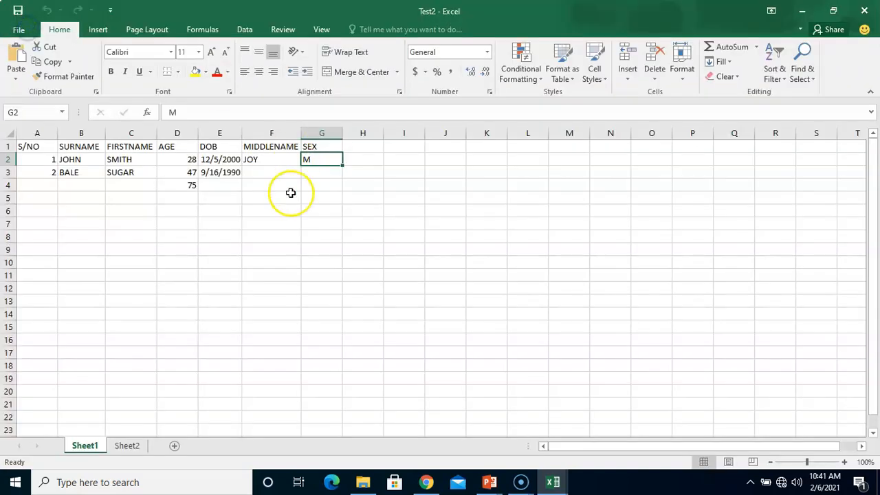